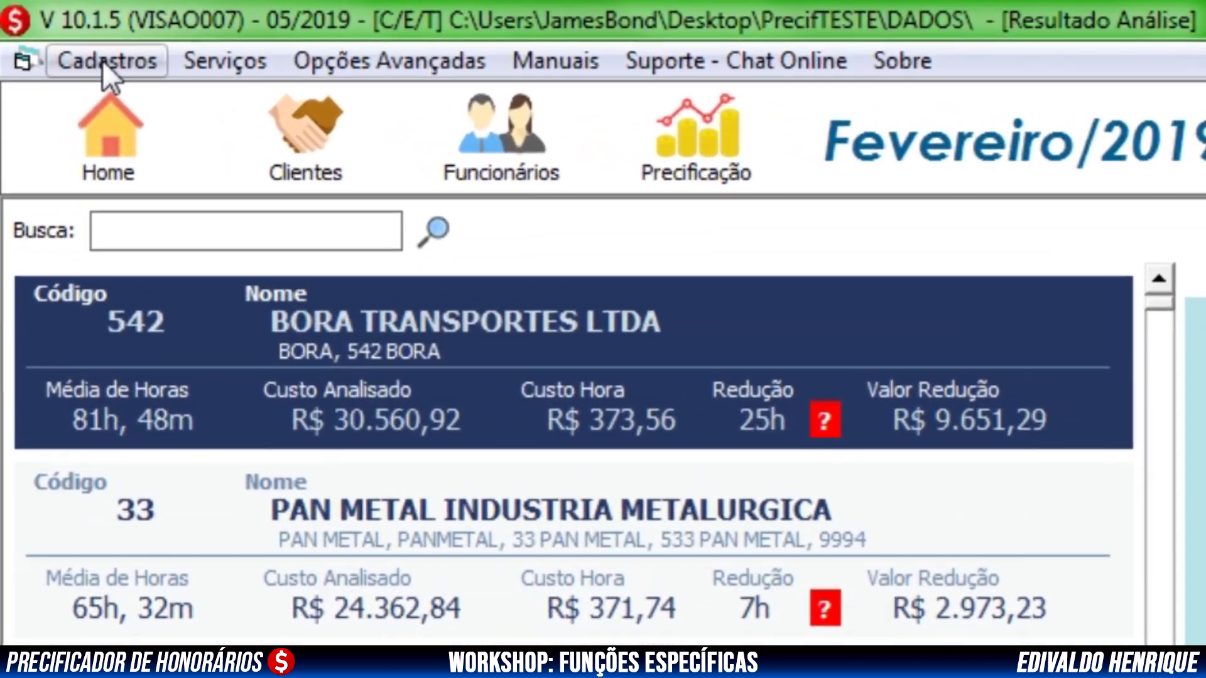
Open Cadastros > Usuários > Cadastro and start a blank Novo user form at the Nome field
{"action": "left_click", "coordinate": [81, 47]}
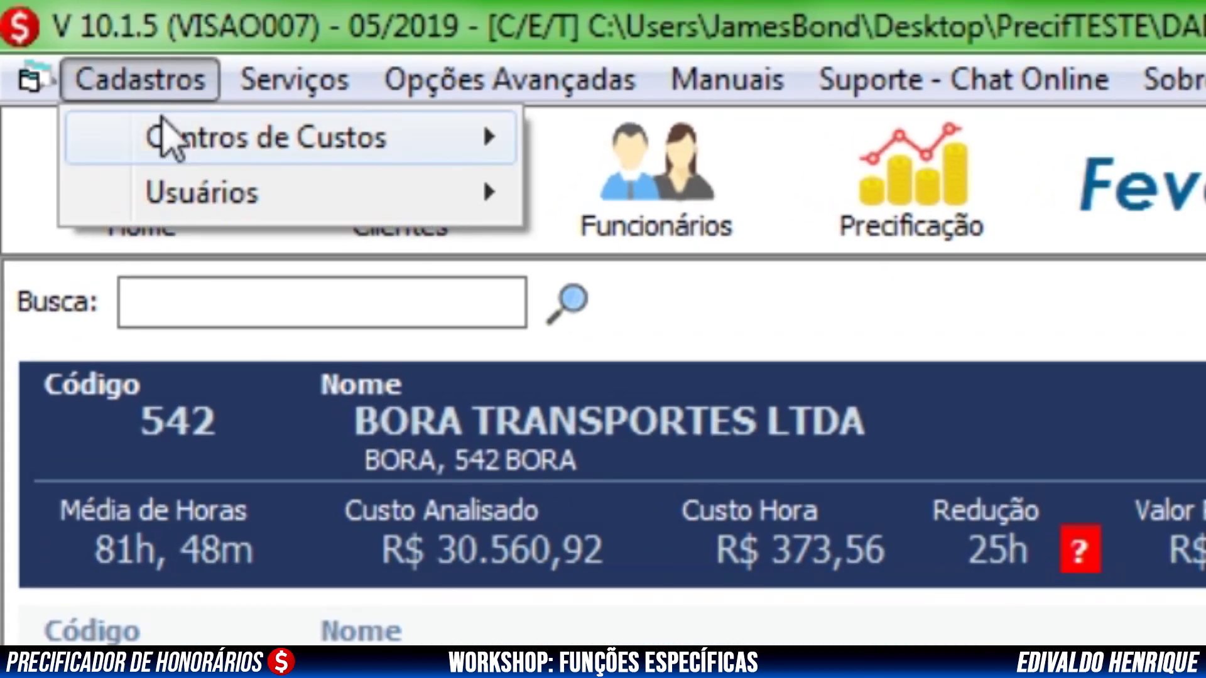
{"action": "mouse_move", "coordinate": [200, 204]}
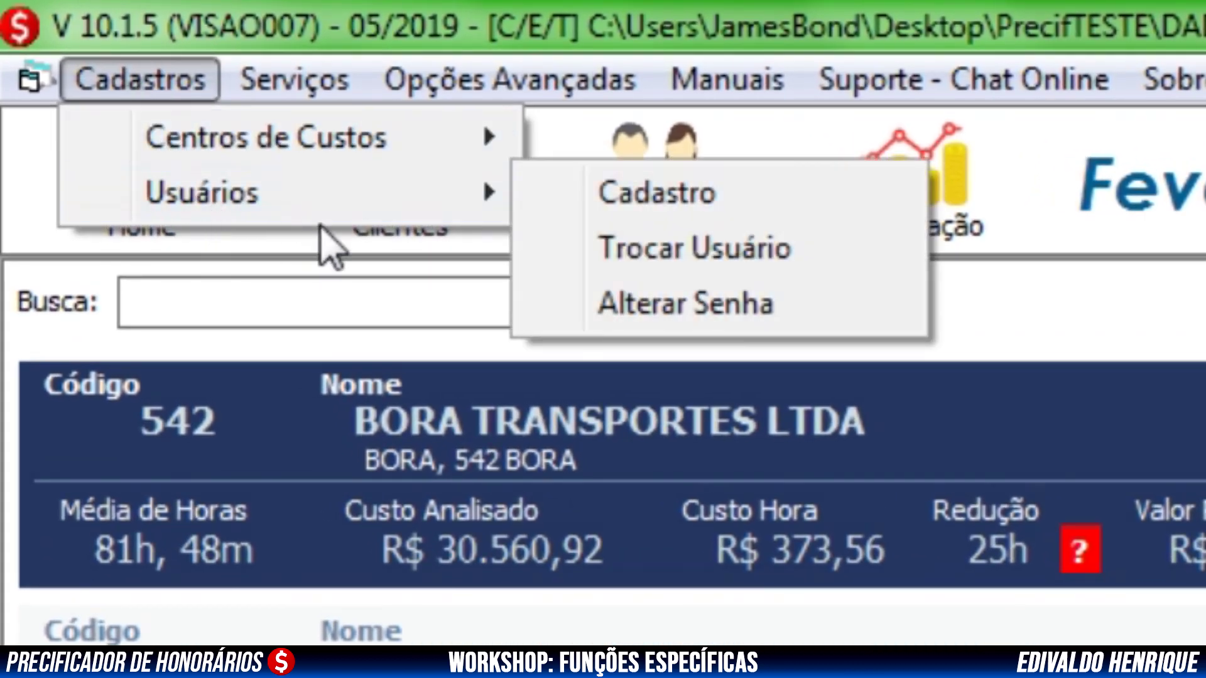
{"action": "left_click", "coordinate": [587, 200]}
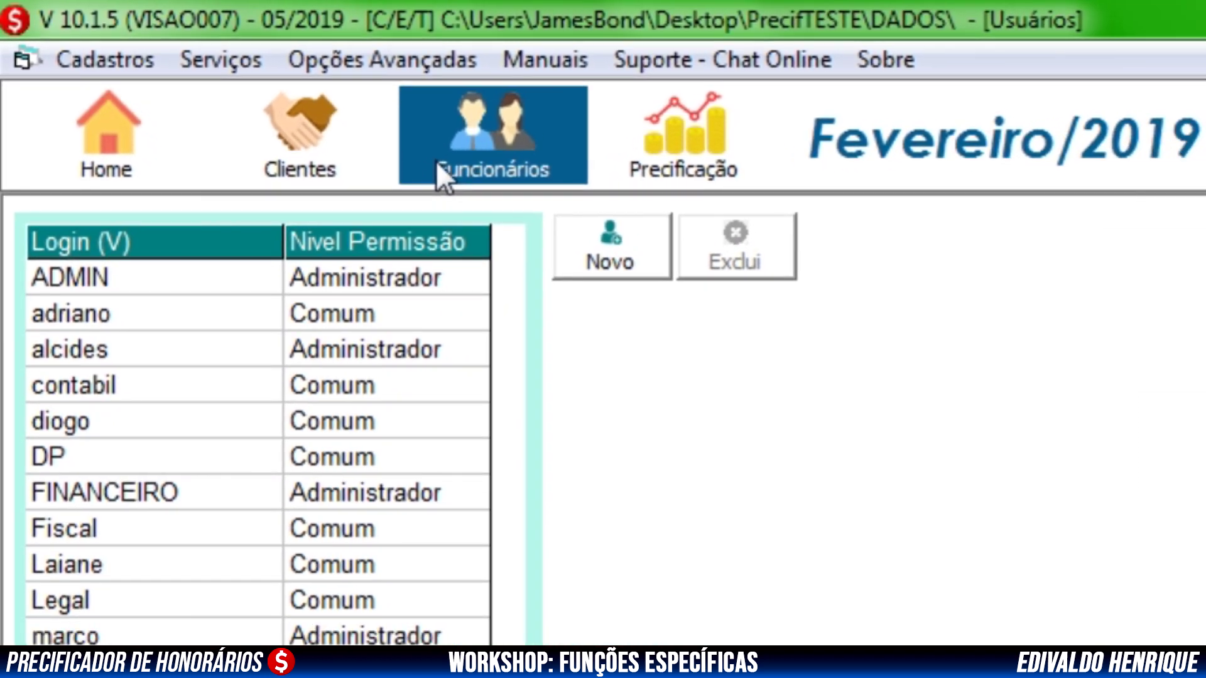
{"action": "left_click", "coordinate": [597, 252]}
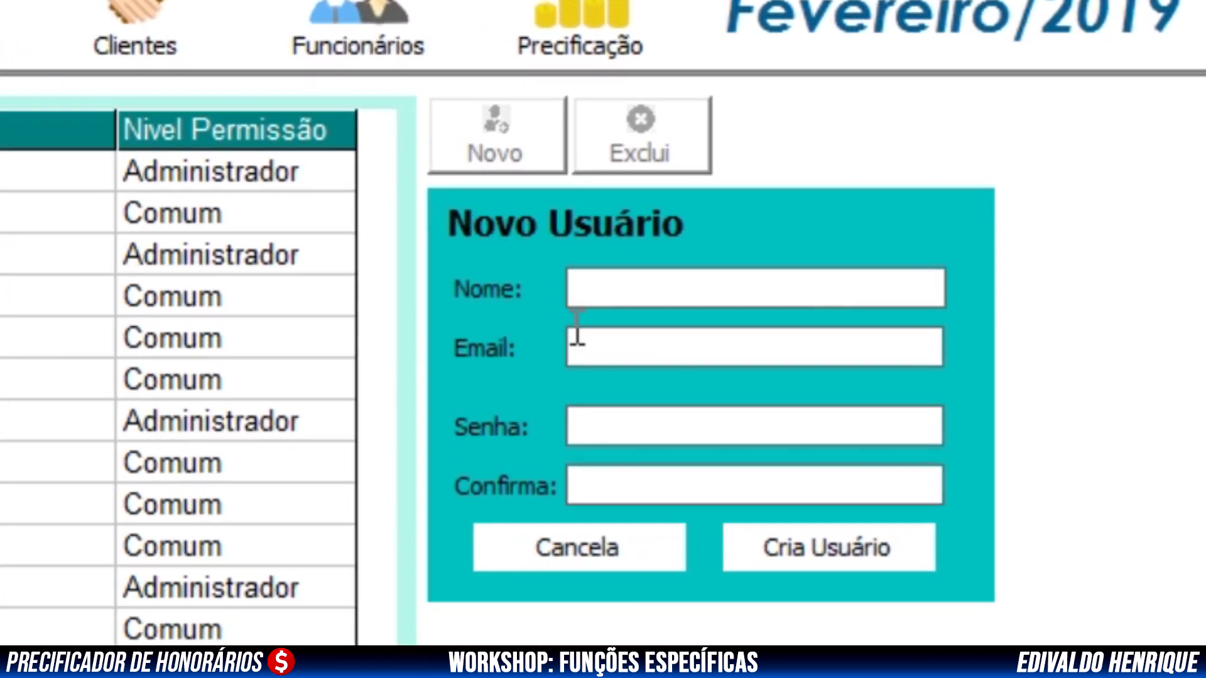
{"action": "left_click", "coordinate": [627, 304]}
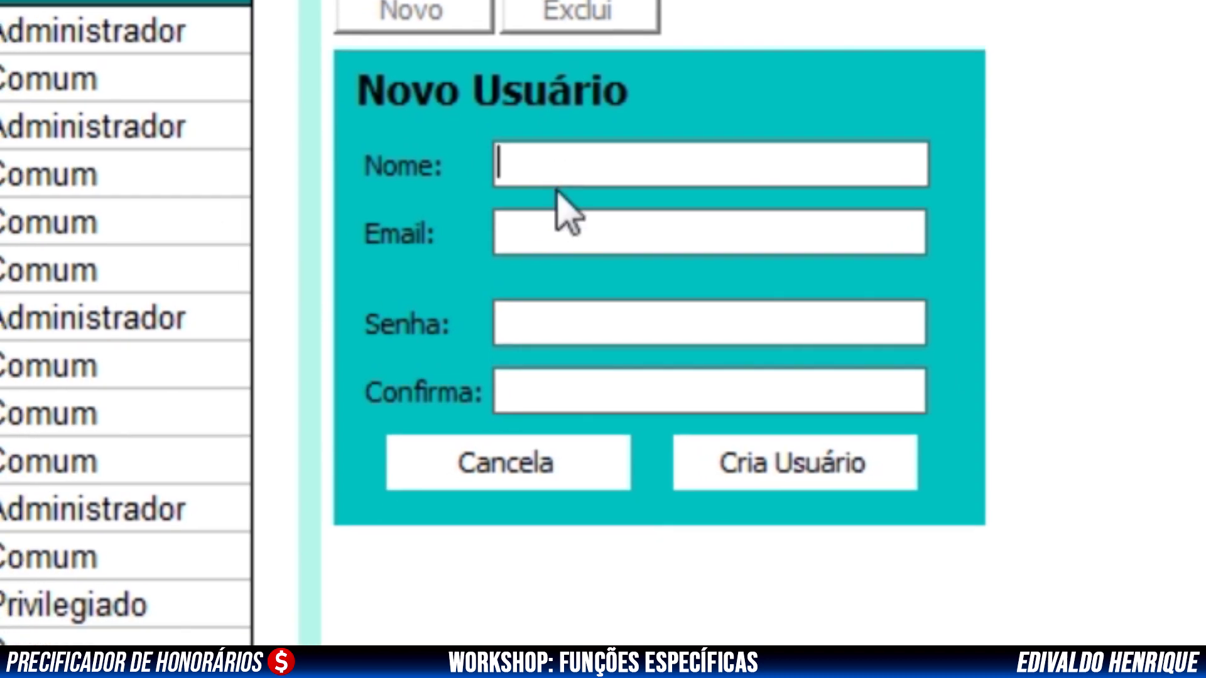
Enter the new user's name and company e-mail address, fixing typos in the domain
{"action": "type", "text": "Edivaldo"}
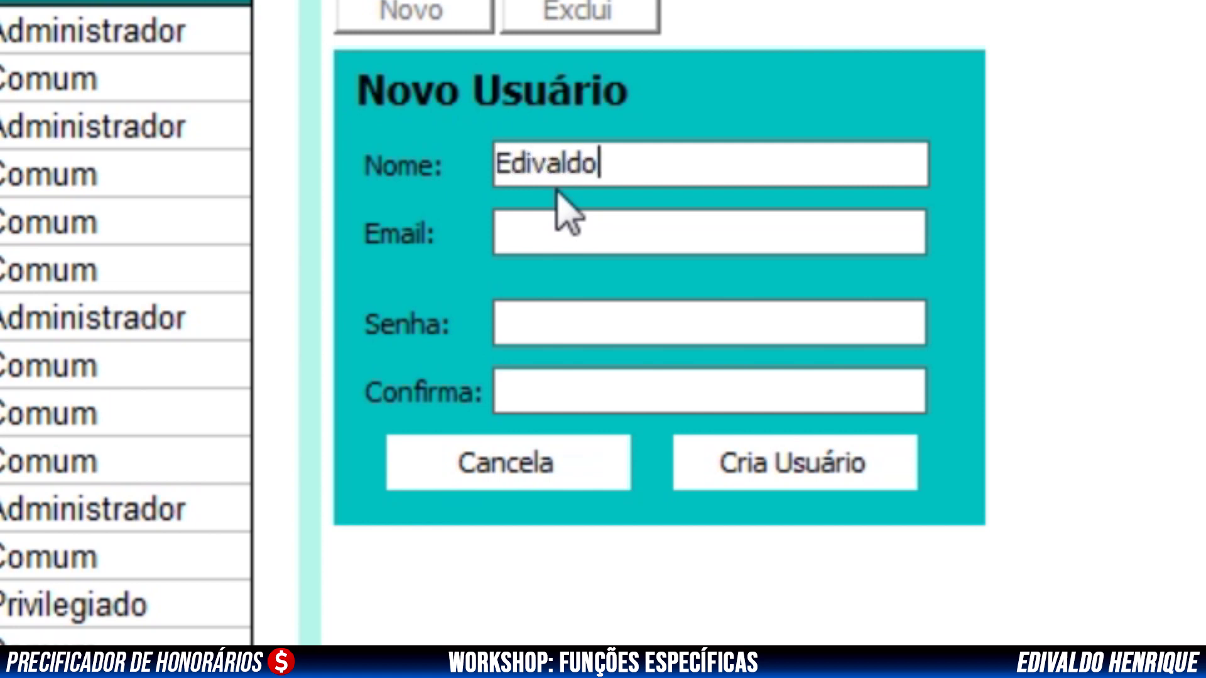
{"action": "key", "text": "Tab"}
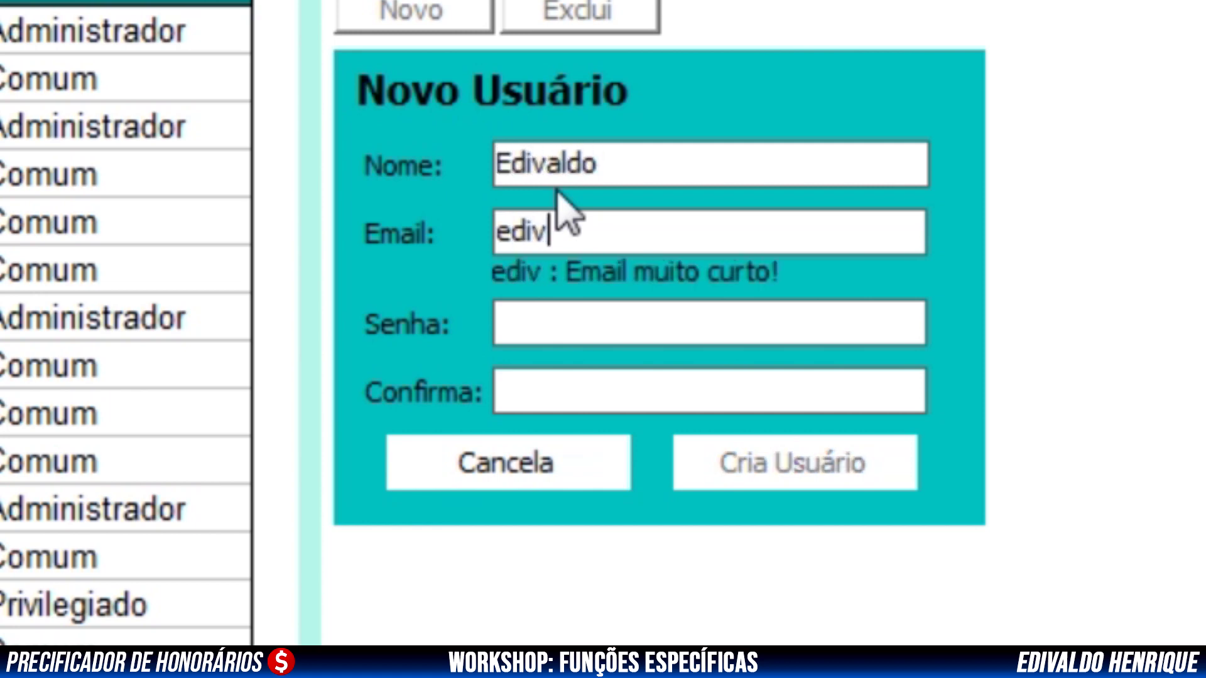
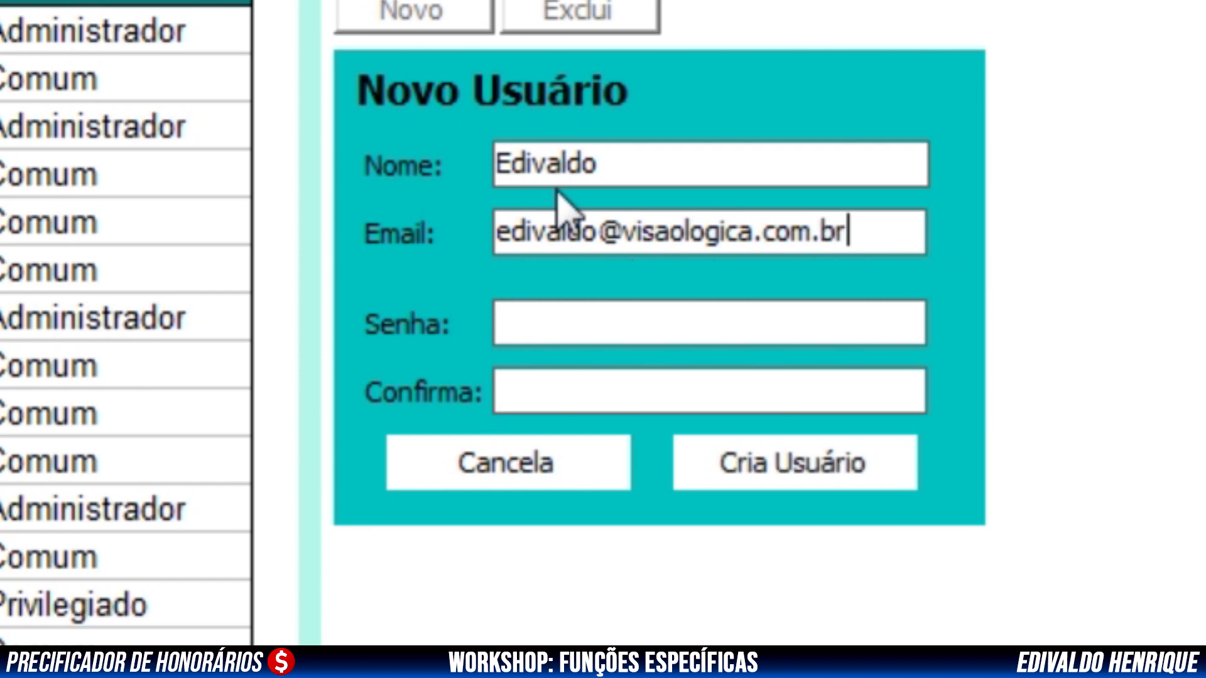
Enter and confirm the user's password, then create the account with Cria Usuário
{"action": "left_click", "coordinate": [569, 311]}
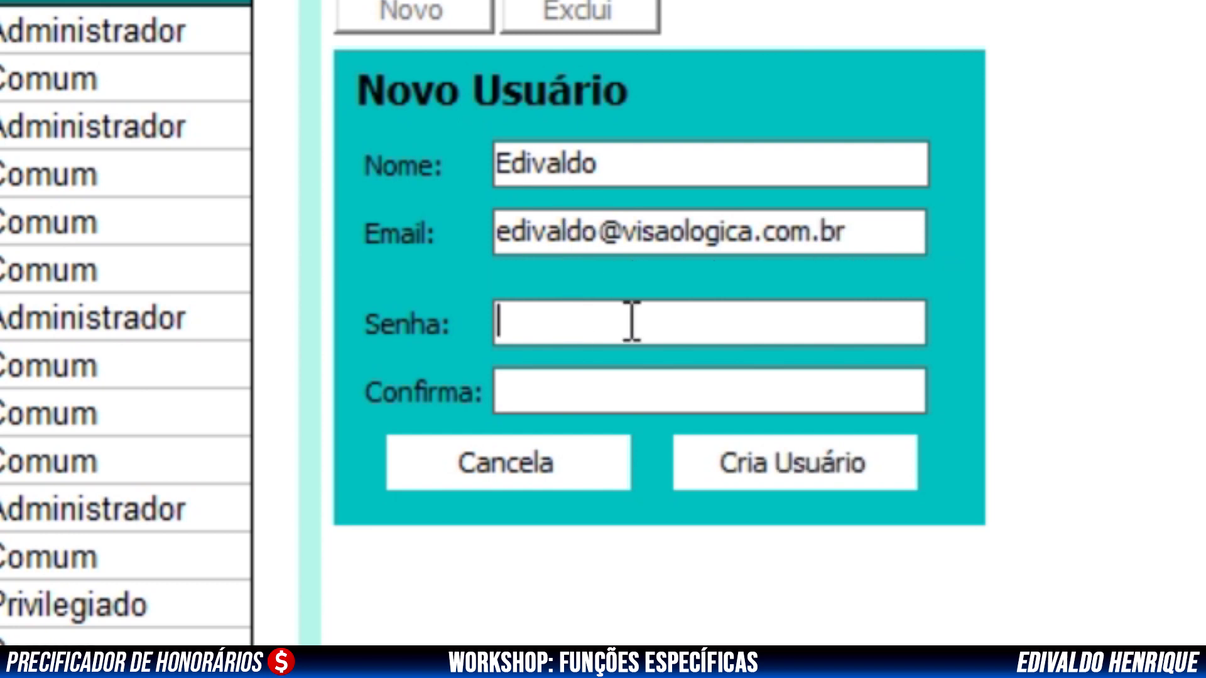
{"action": "type", "text": "1234"}
{"action": "left_click", "coordinate": [612, 395]}
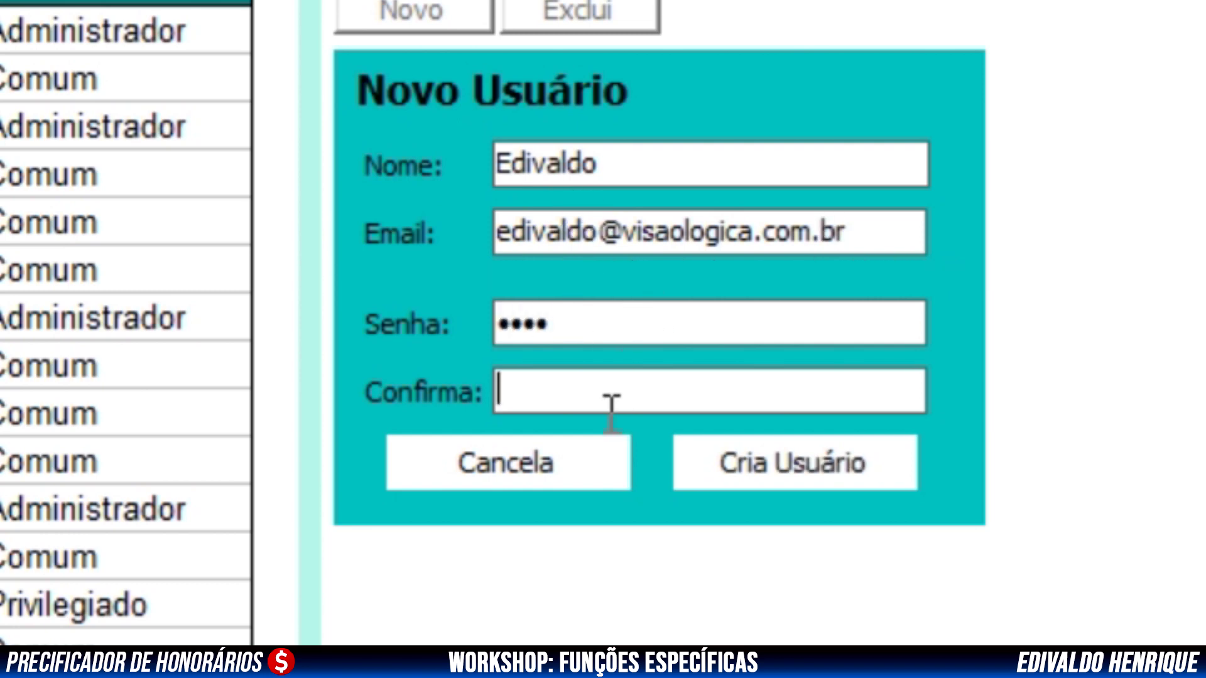
{"action": "type", "text": "1234"}
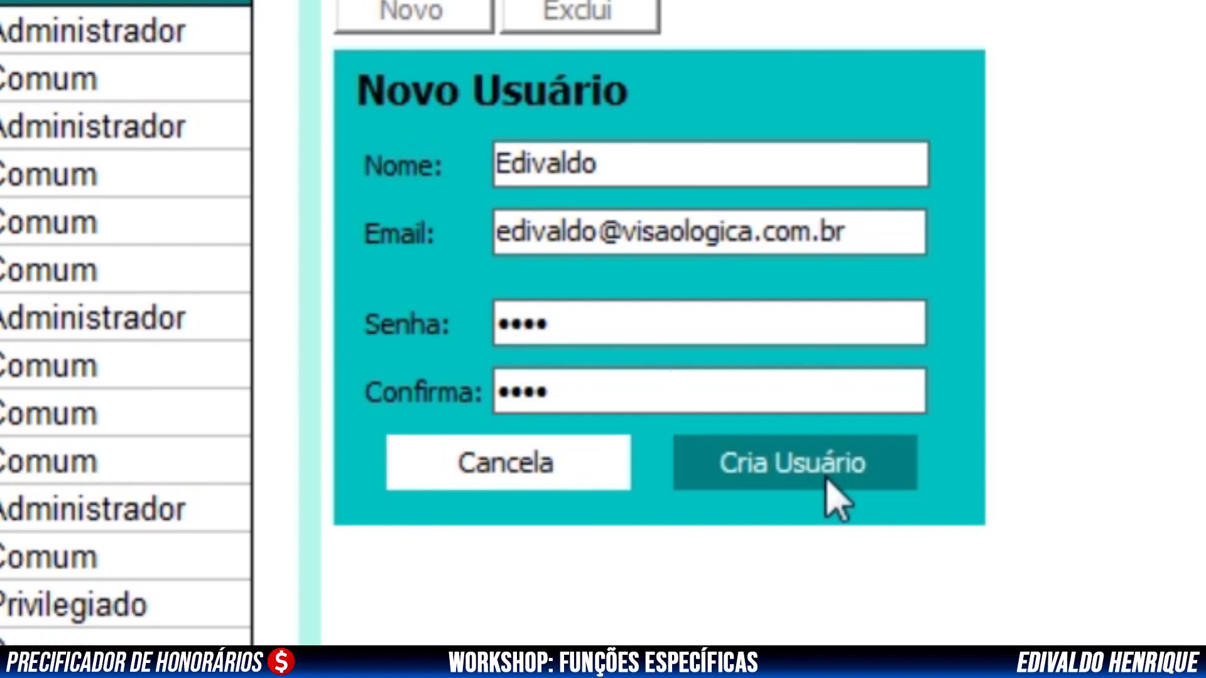
{"action": "left_click", "coordinate": [824, 482]}
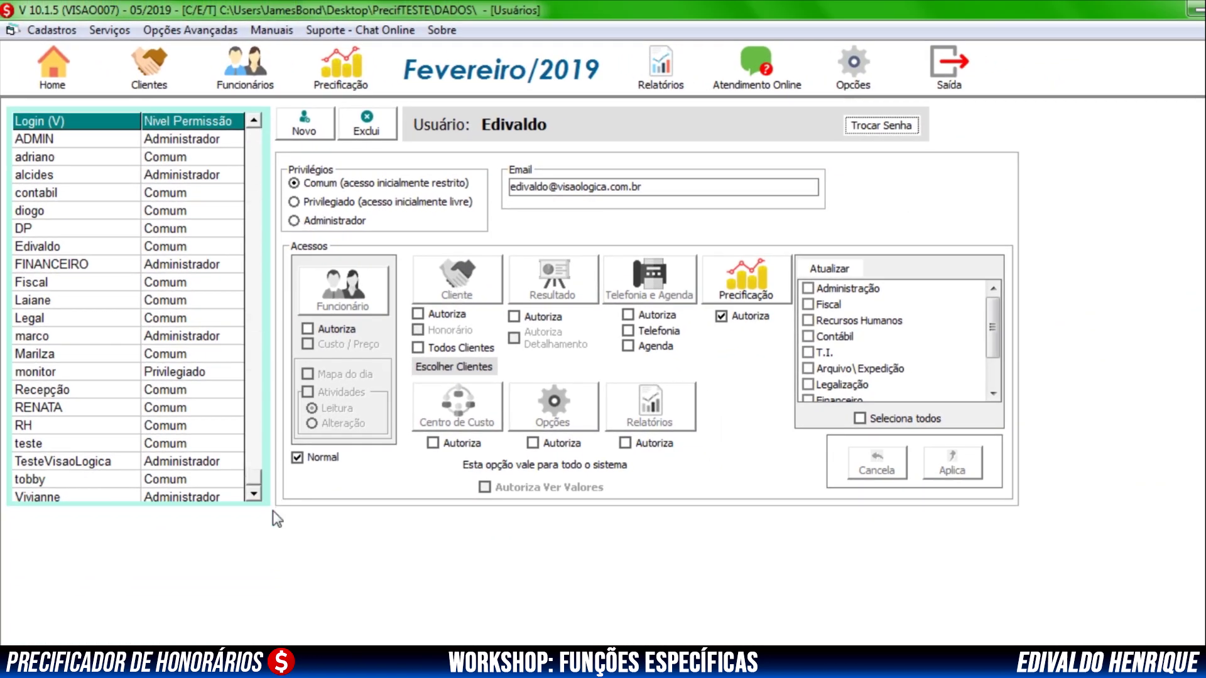
{"action": "left_click", "coordinate": [254, 493]}
{"action": "left_click", "coordinate": [35, 230]}
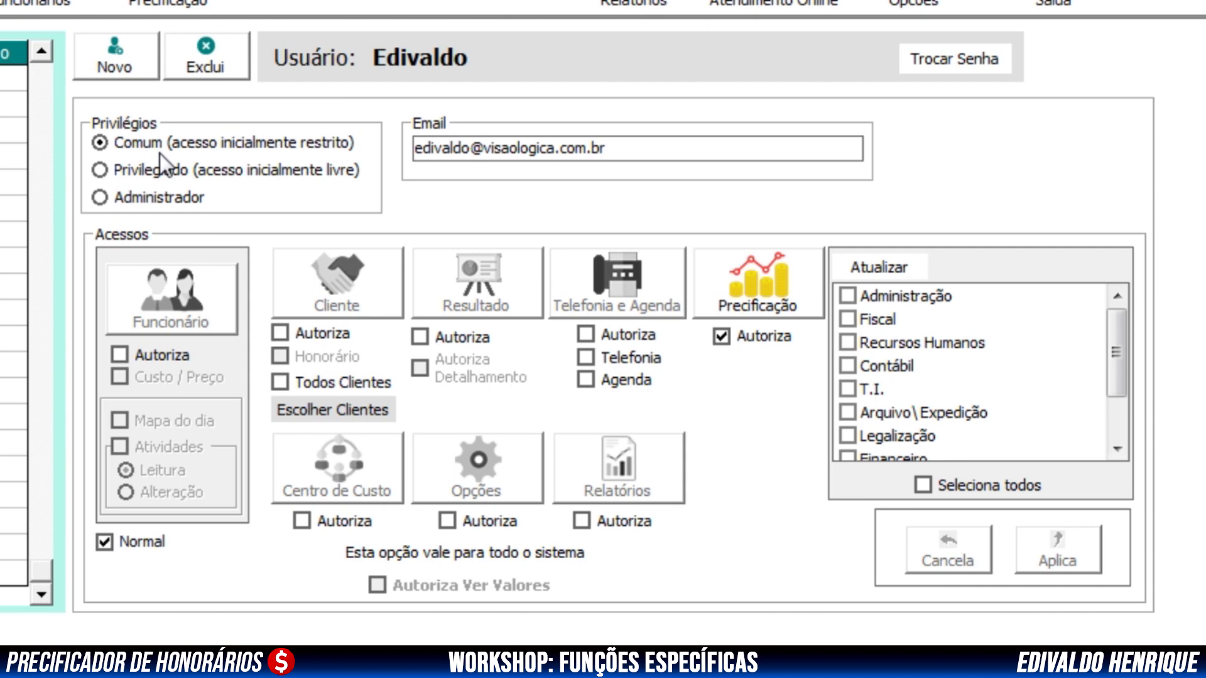
Grant the user Administrador rights, apply them and confirm the update with Sim
{"action": "left_click", "coordinate": [101, 199]}
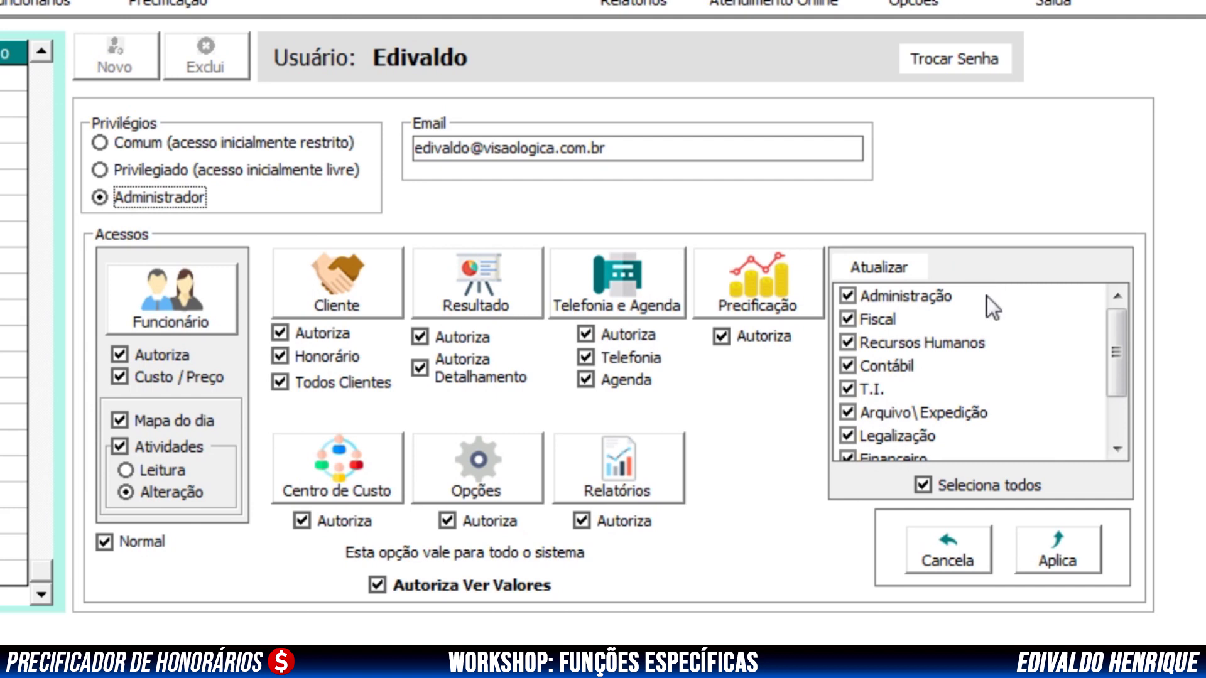
{"action": "left_click_drag", "start_coordinate": [1115, 353], "coordinate": [1121, 322]}
{"action": "left_click", "coordinate": [1074, 535]}
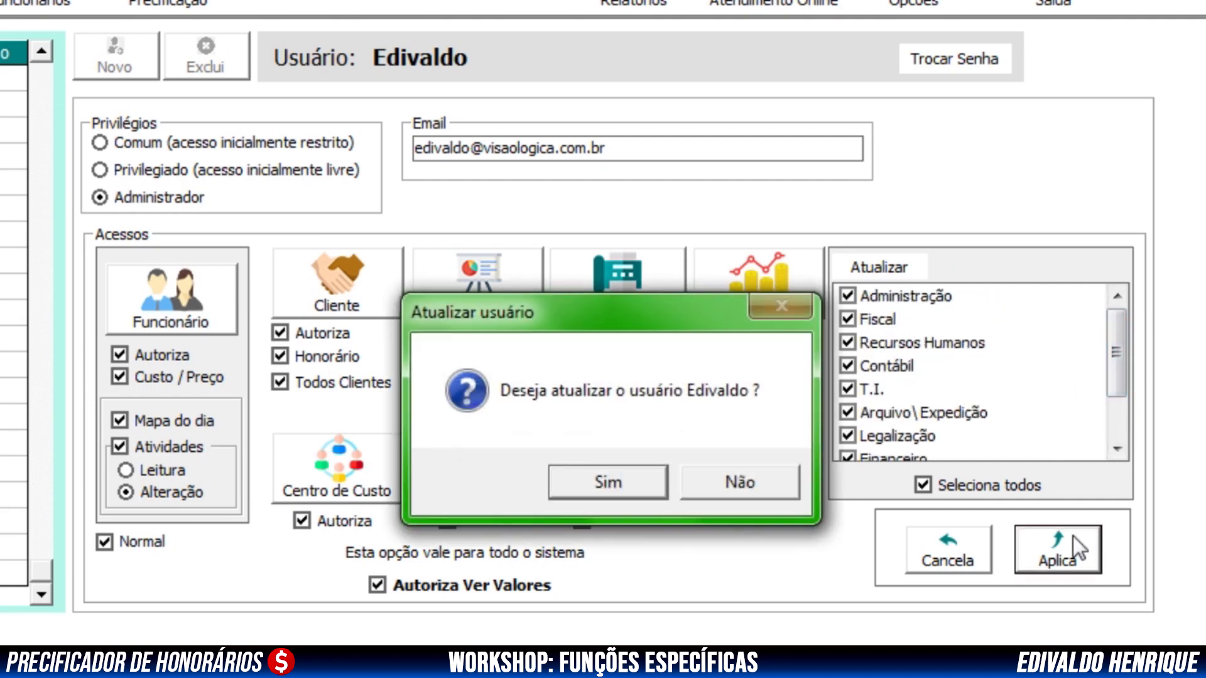
{"action": "left_click", "coordinate": [595, 484]}
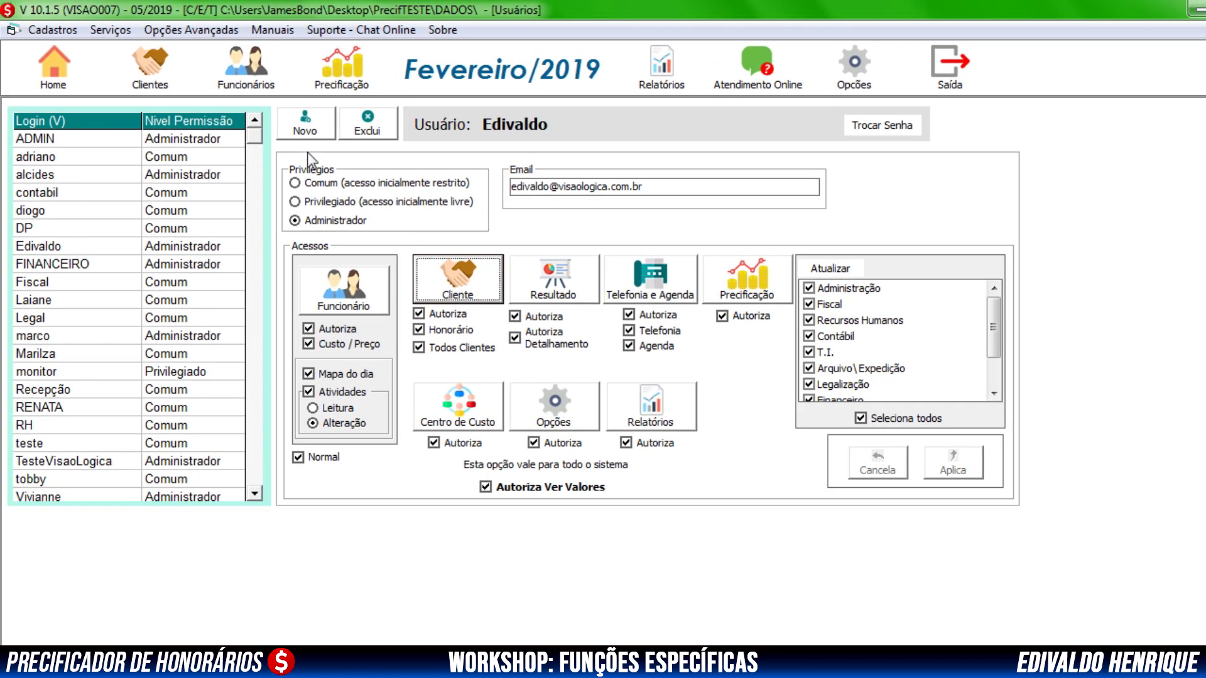
Start another new user, entering their name and replacing the previous name in the e-mail
{"action": "left_click", "coordinate": [299, 128]}
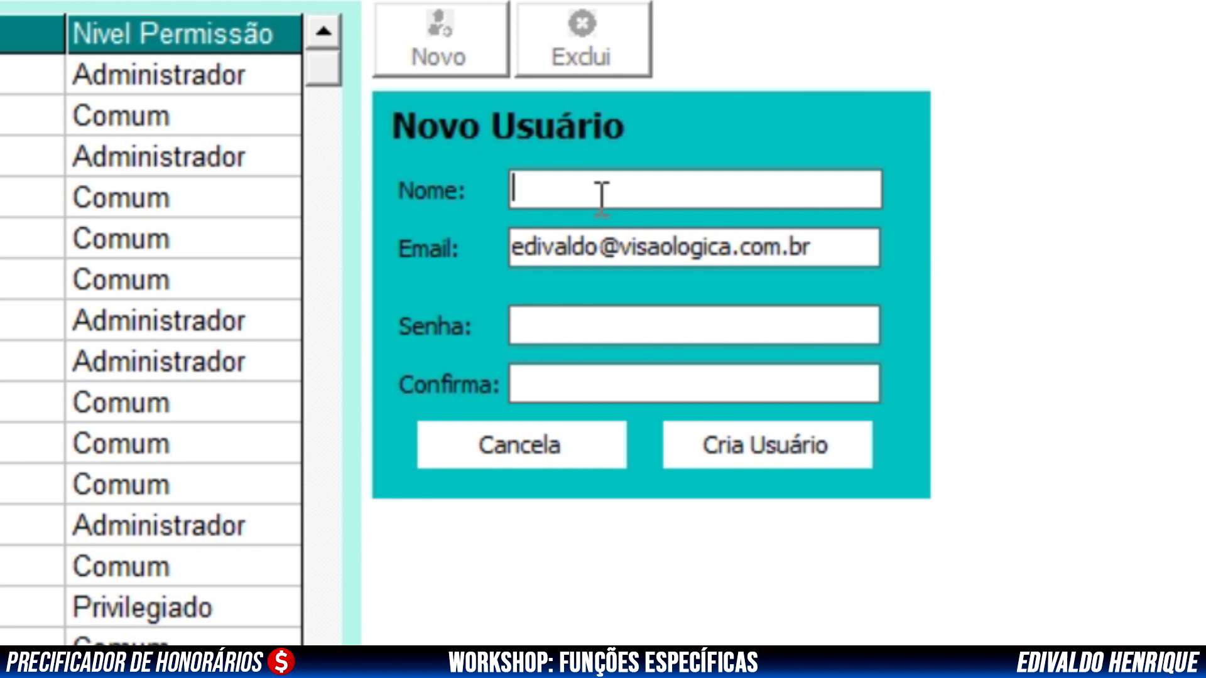
{"action": "type", "text": "Fabia"}
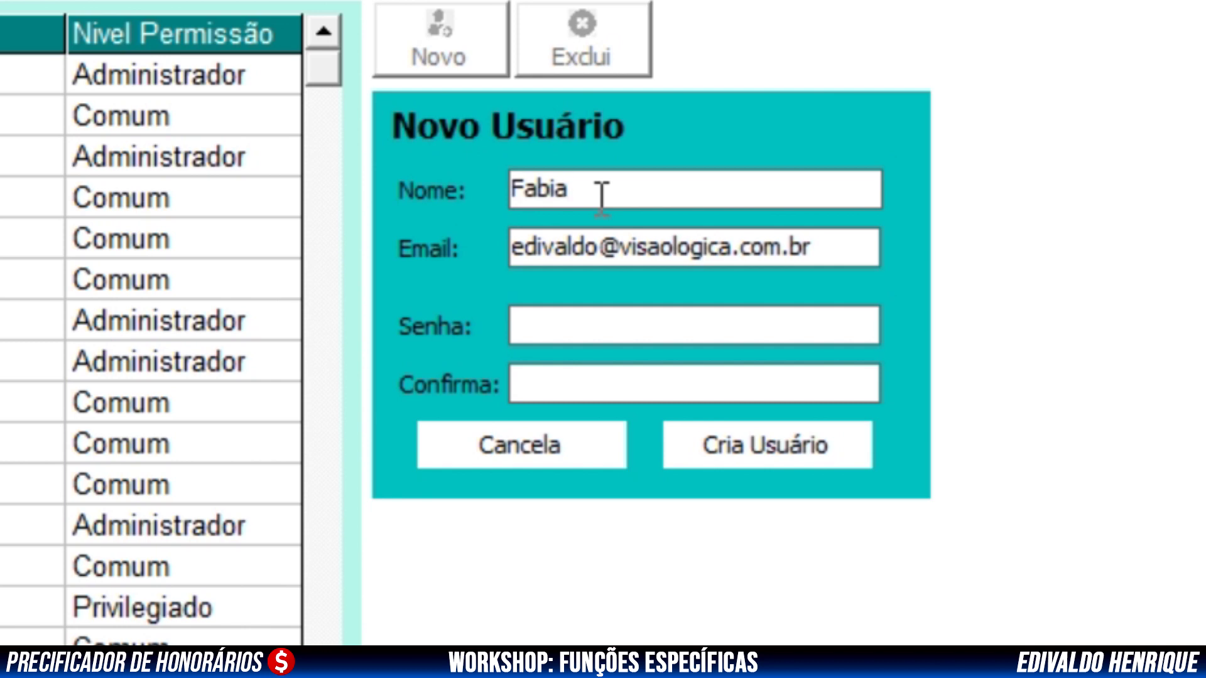
{"action": "type", "text": "na"}
{"action": "key", "text": "Tab"}
{"action": "left_click_drag", "start_coordinate": [593, 248], "coordinate": [207, 269]}
{"action": "key", "text": "Delete"}
{"action": "key", "text": "Delete"}
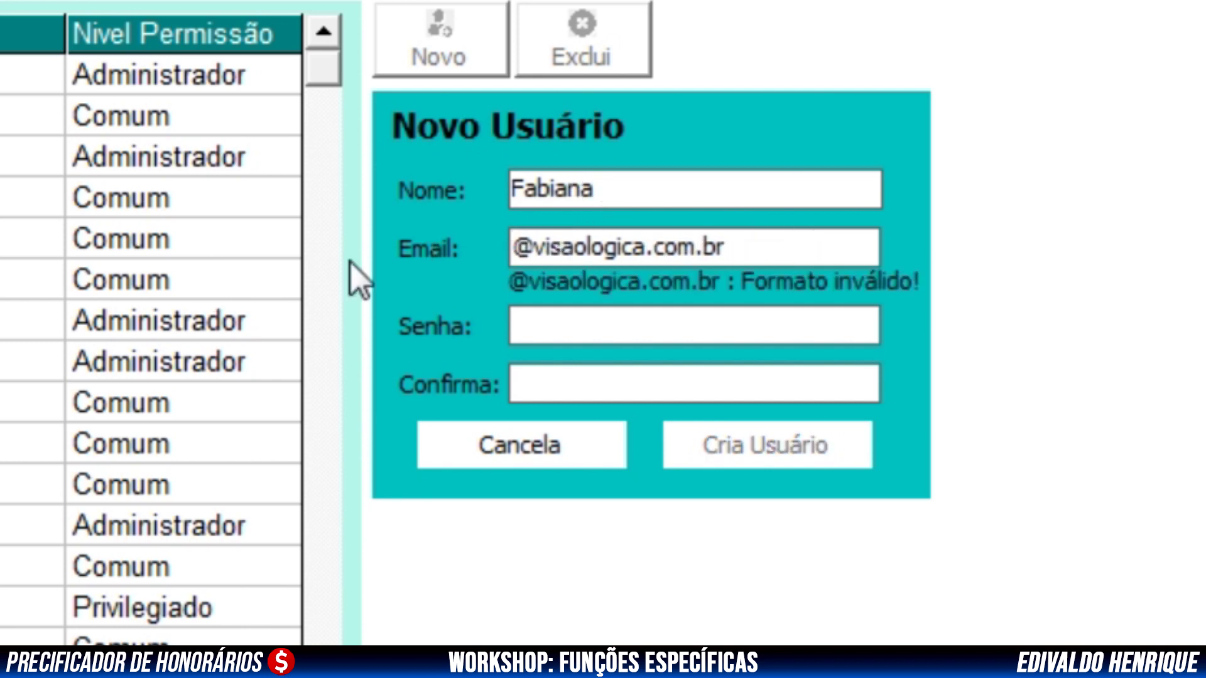
{"action": "type", "text": "Fabian"}
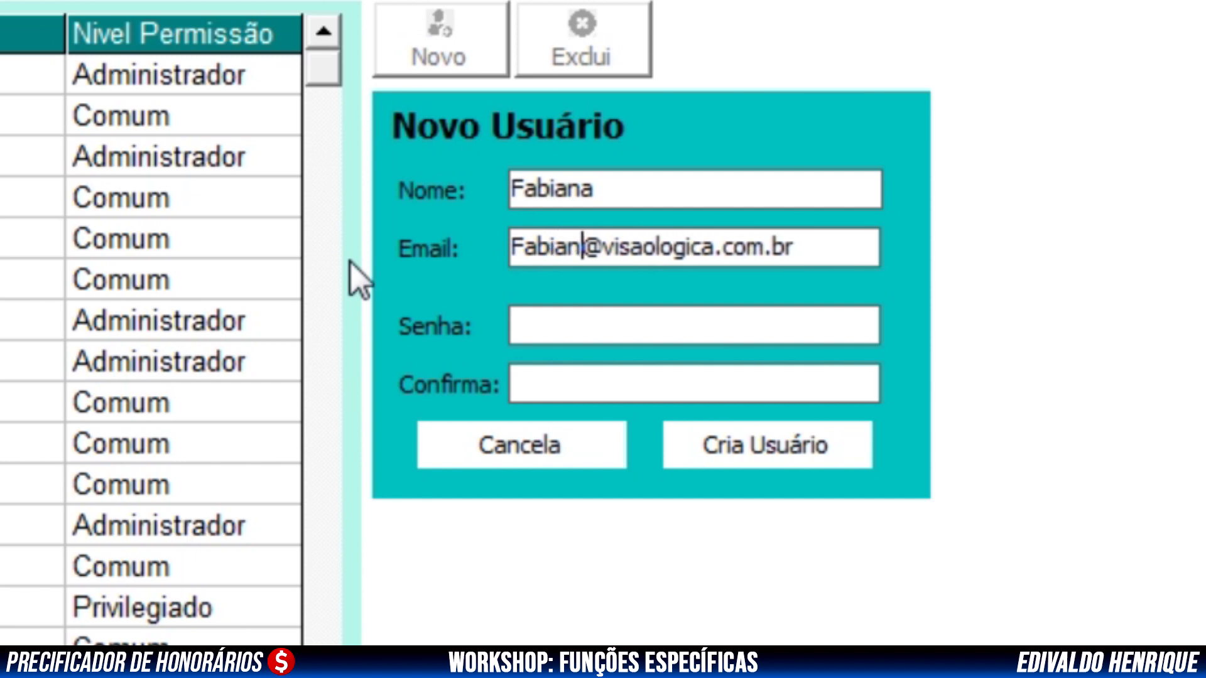
{"action": "type", "text": "a"}
Enter the password and confirmation, then create the account with Cria Usuário
{"action": "left_click", "coordinate": [633, 326]}
{"action": "type", "text": "1"}
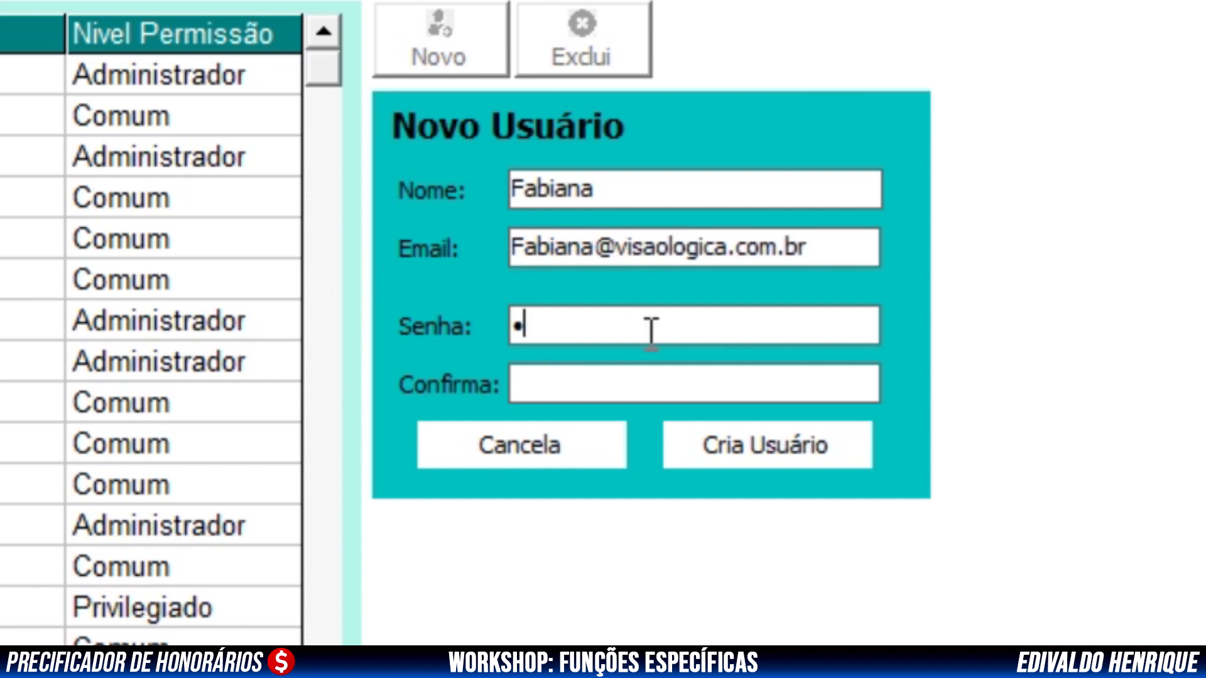
{"action": "type", "text": "234"}
{"action": "key", "text": "Tab"}
{"action": "type", "text": "1234"}
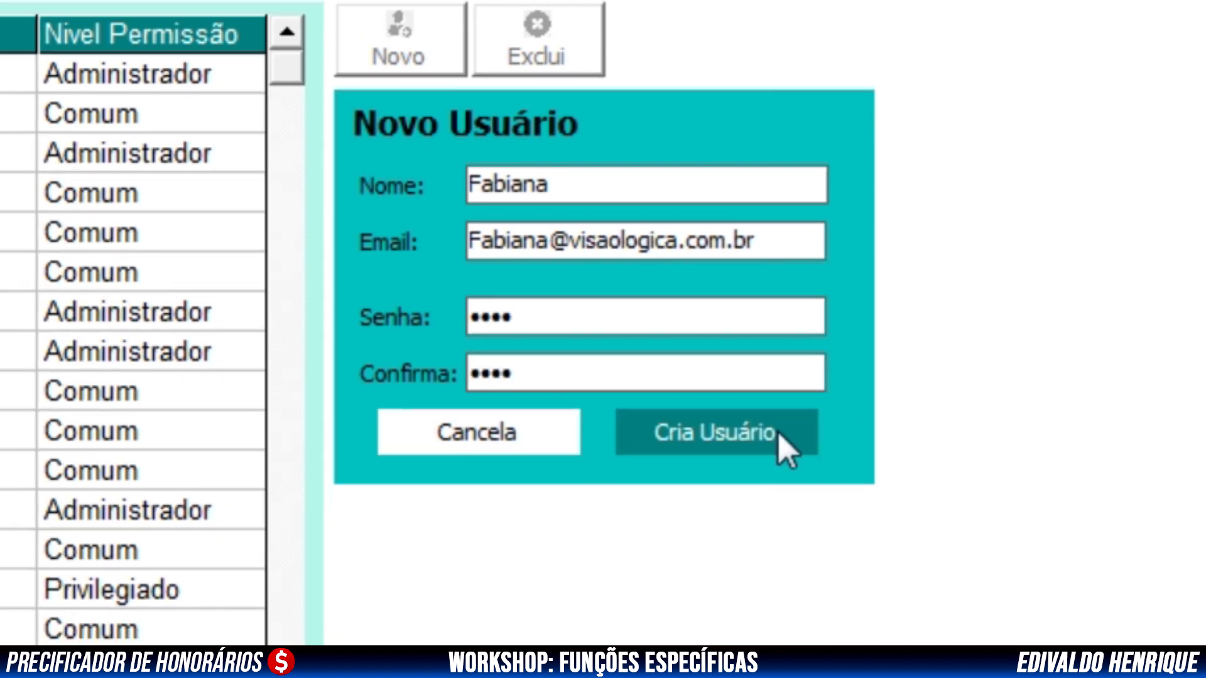
{"action": "left_click", "coordinate": [779, 435]}
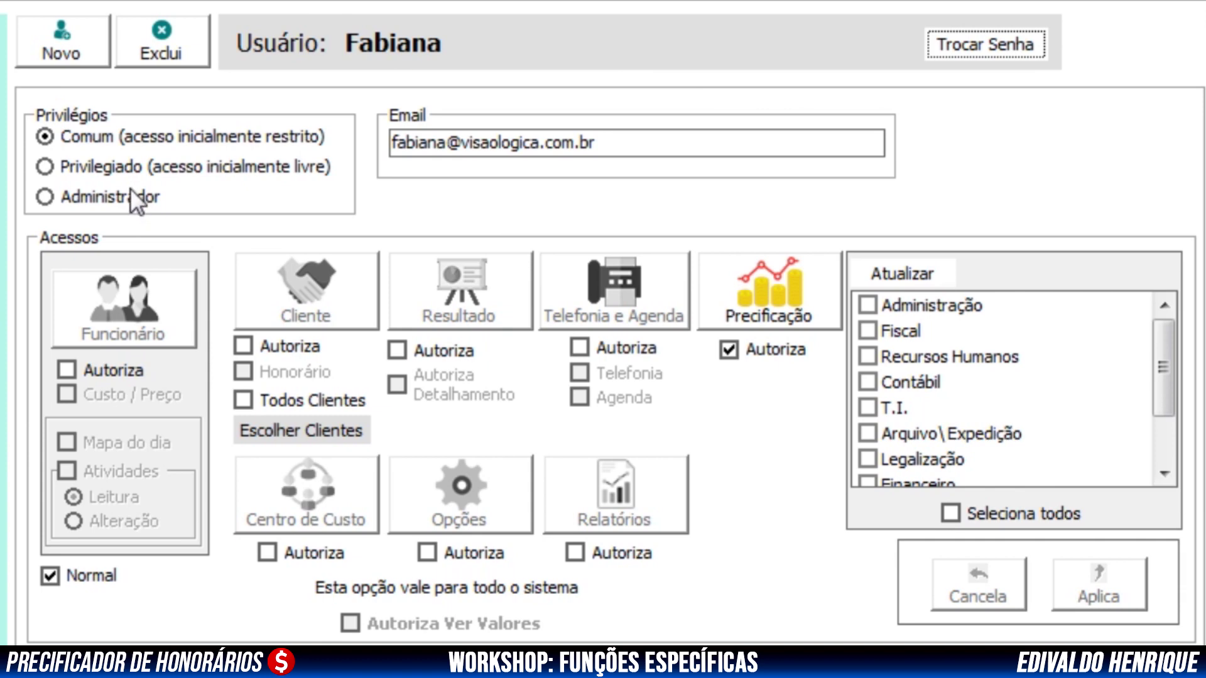
Set Privilegiado access with only the Fiscal department, apply and confirm with Sim
{"action": "left_click", "coordinate": [62, 165]}
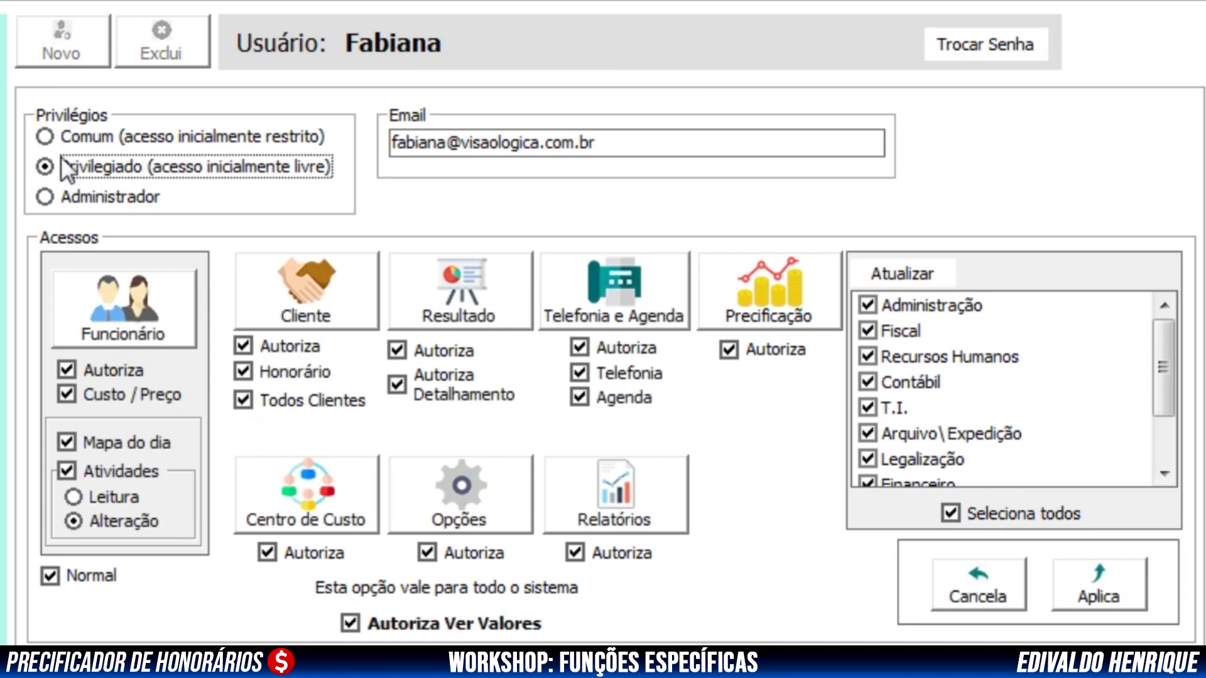
{"action": "left_click", "coordinate": [868, 331]}
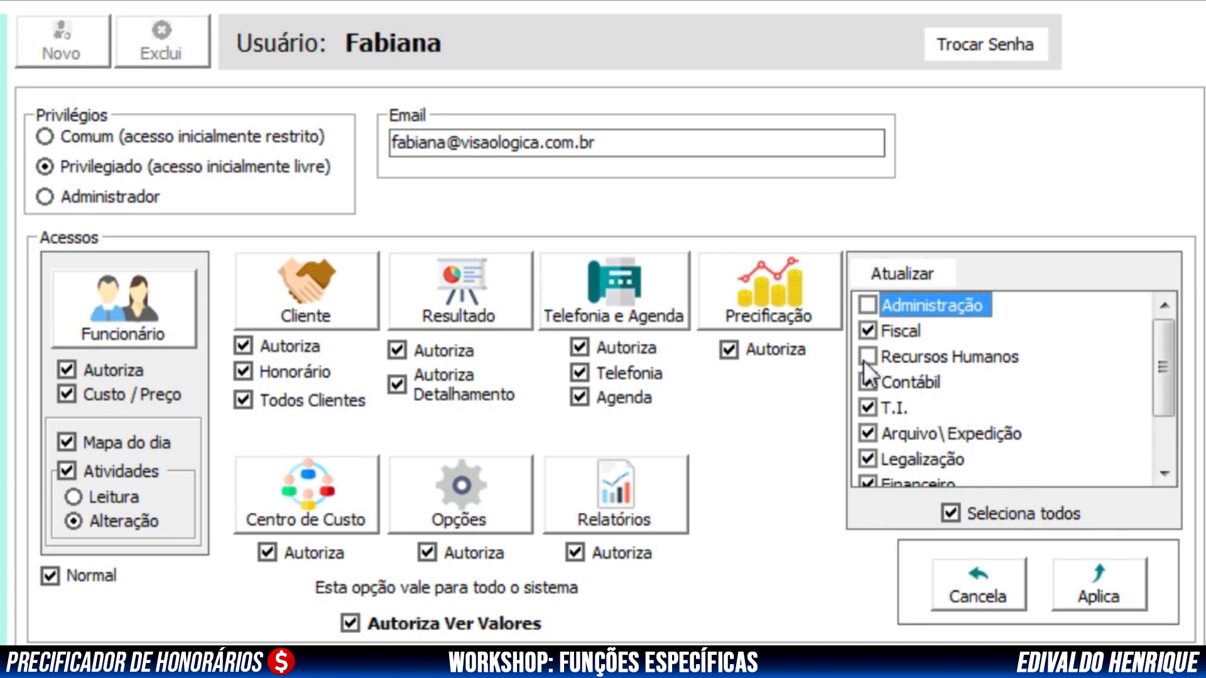
{"action": "left_click", "coordinate": [950, 513]}
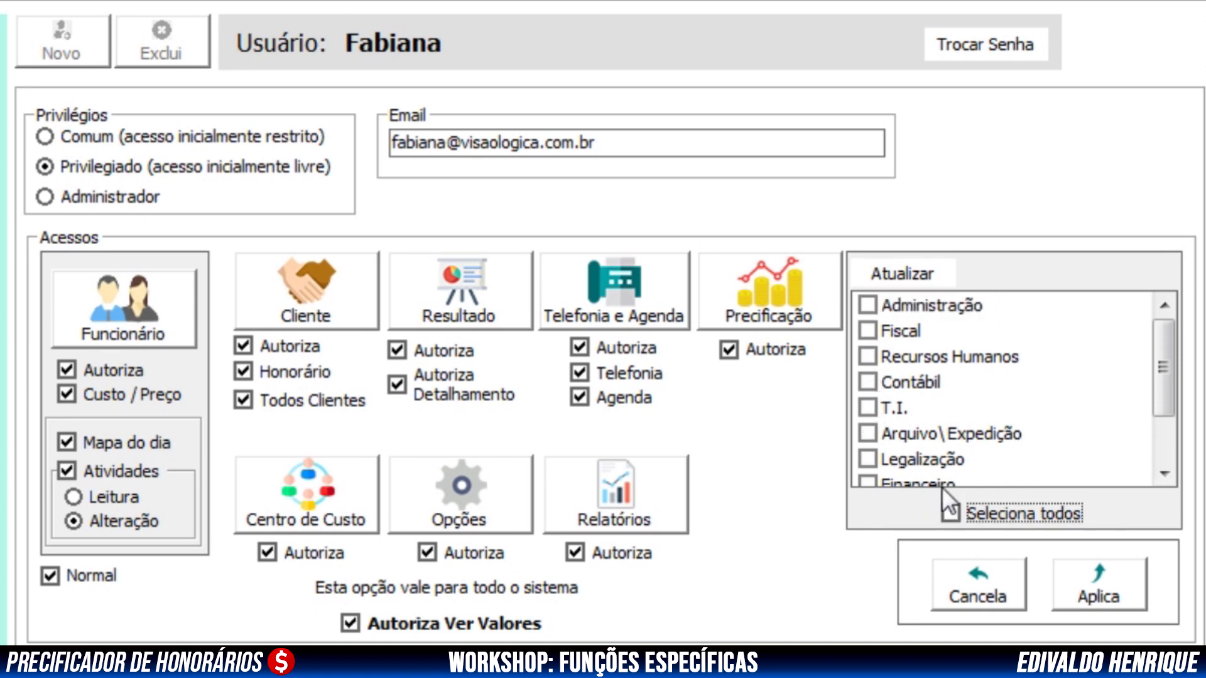
{"action": "left_click", "coordinate": [868, 333]}
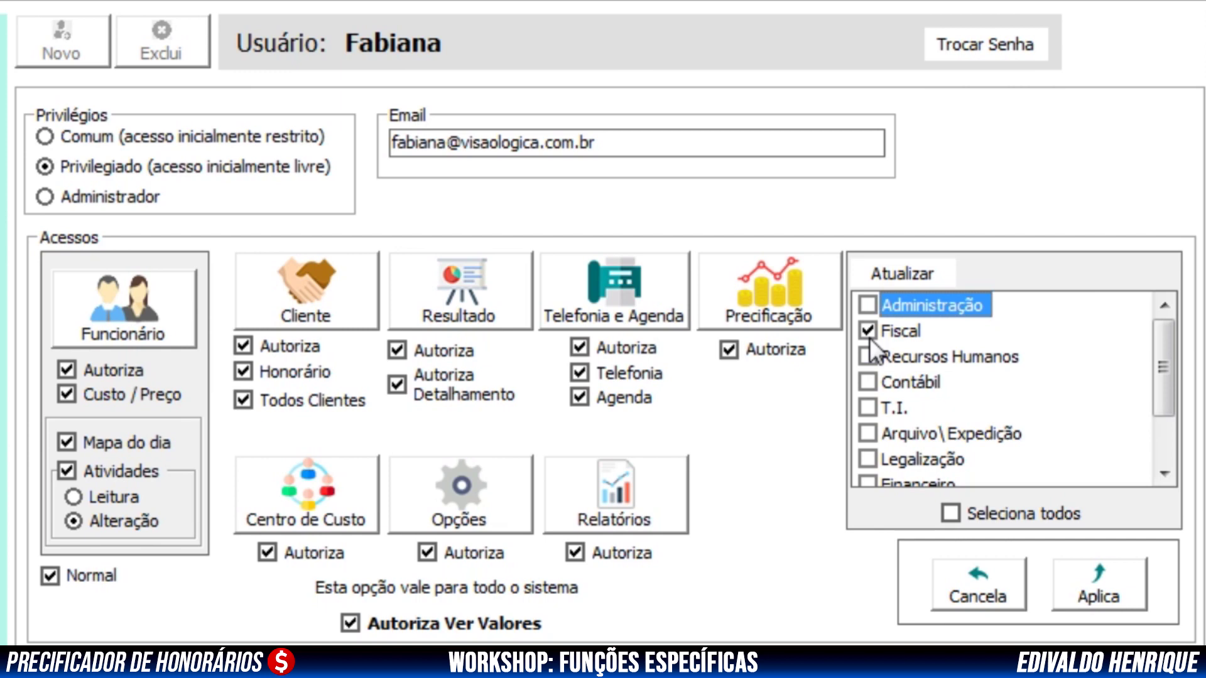
{"action": "left_click", "coordinate": [1113, 593]}
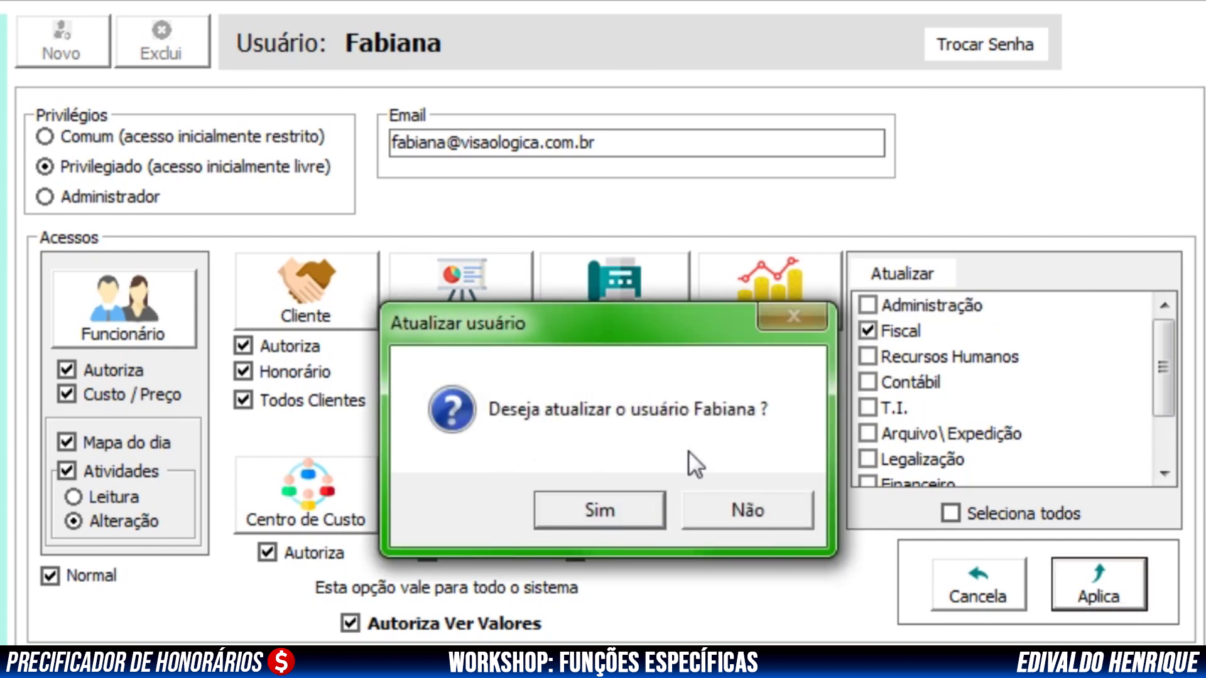
{"action": "left_click", "coordinate": [579, 506]}
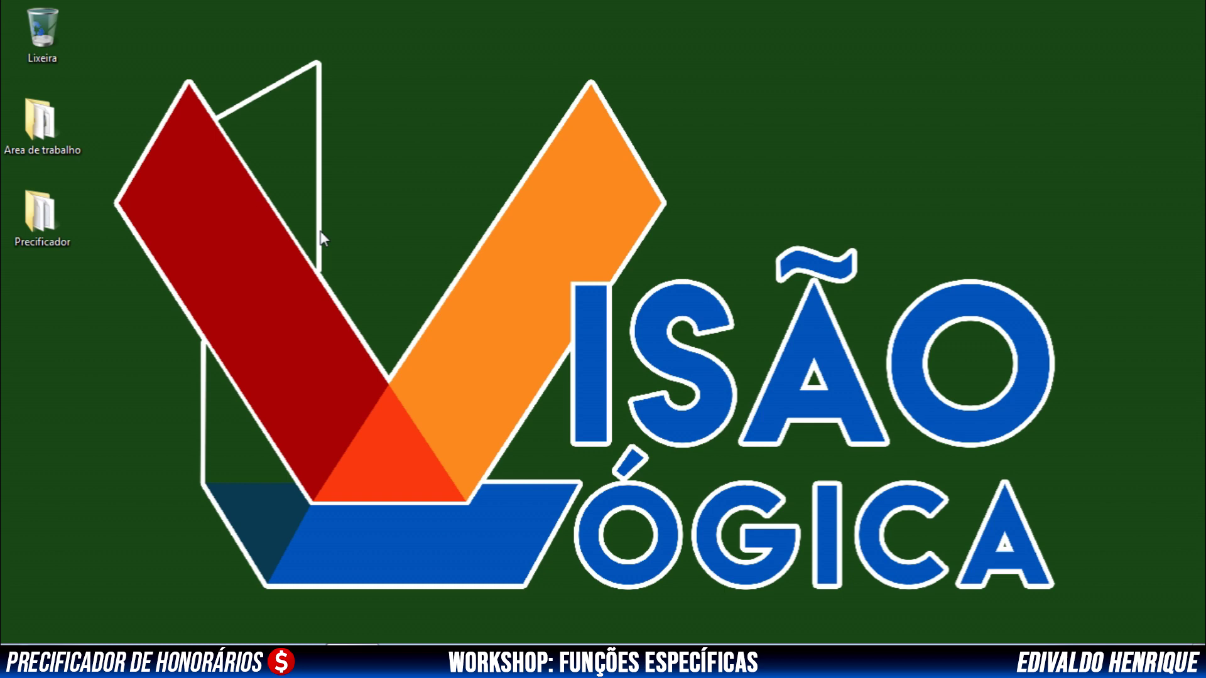
Open the Precificador desktop folder and its PROG subfolder
{"action": "double_click", "coordinate": [58, 203]}
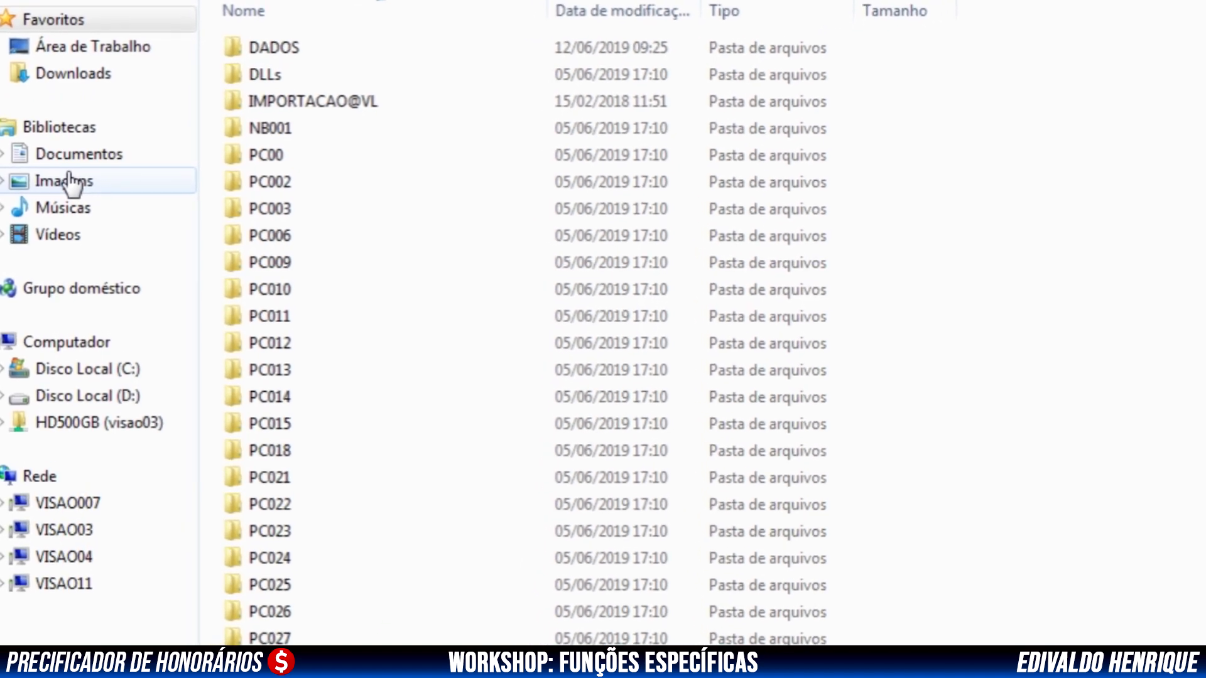
{"action": "type", "text": "pr"}
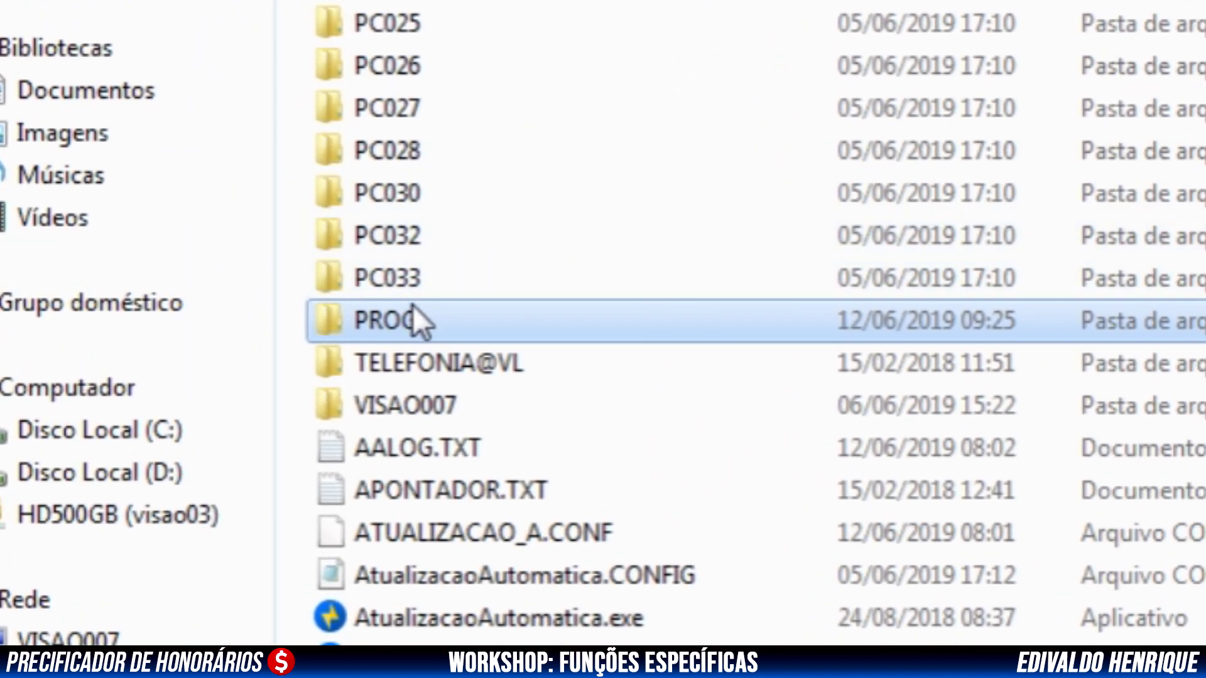
{"action": "double_click", "coordinate": [421, 328]}
{"action": "left_click", "coordinate": [508, 232]}
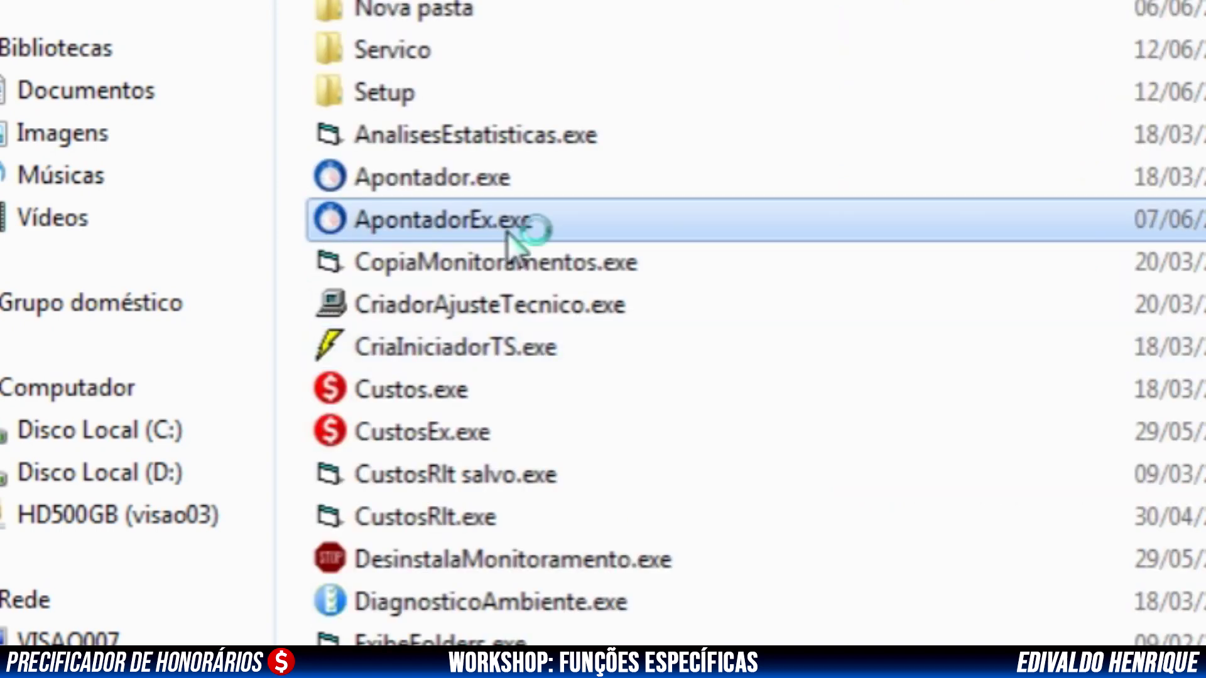
Run InstalaMonitoramento.exe from its right-click menu
{"action": "type", "text": "i"}
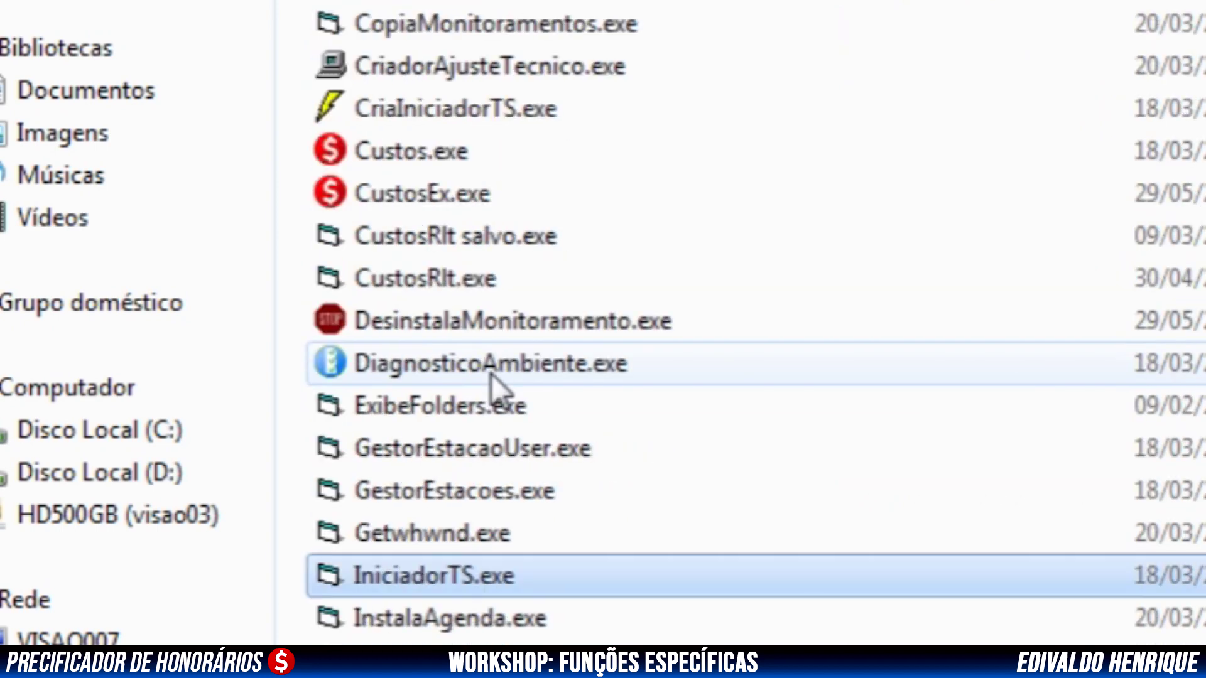
{"action": "scroll", "coordinate": [544, 597], "scroll_direction": "down", "scroll_amount": 3}
{"action": "left_click", "coordinate": [499, 357]}
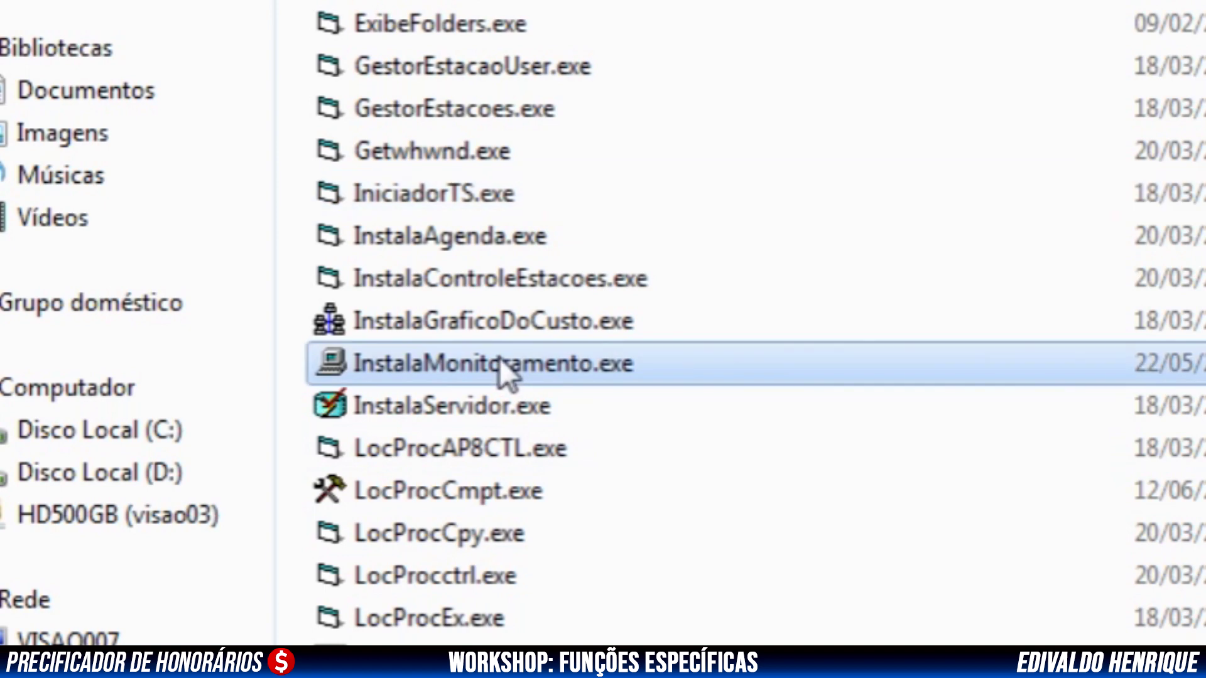
{"action": "right_click", "coordinate": [499, 357]}
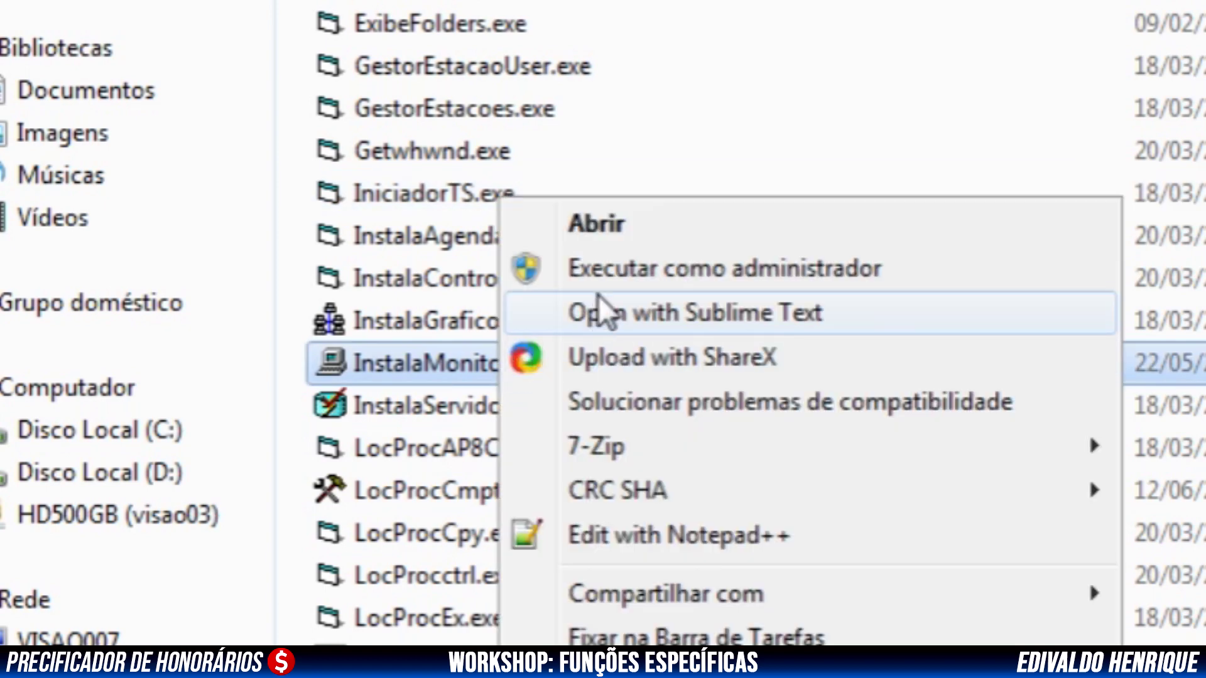
{"action": "left_click", "coordinate": [618, 270]}
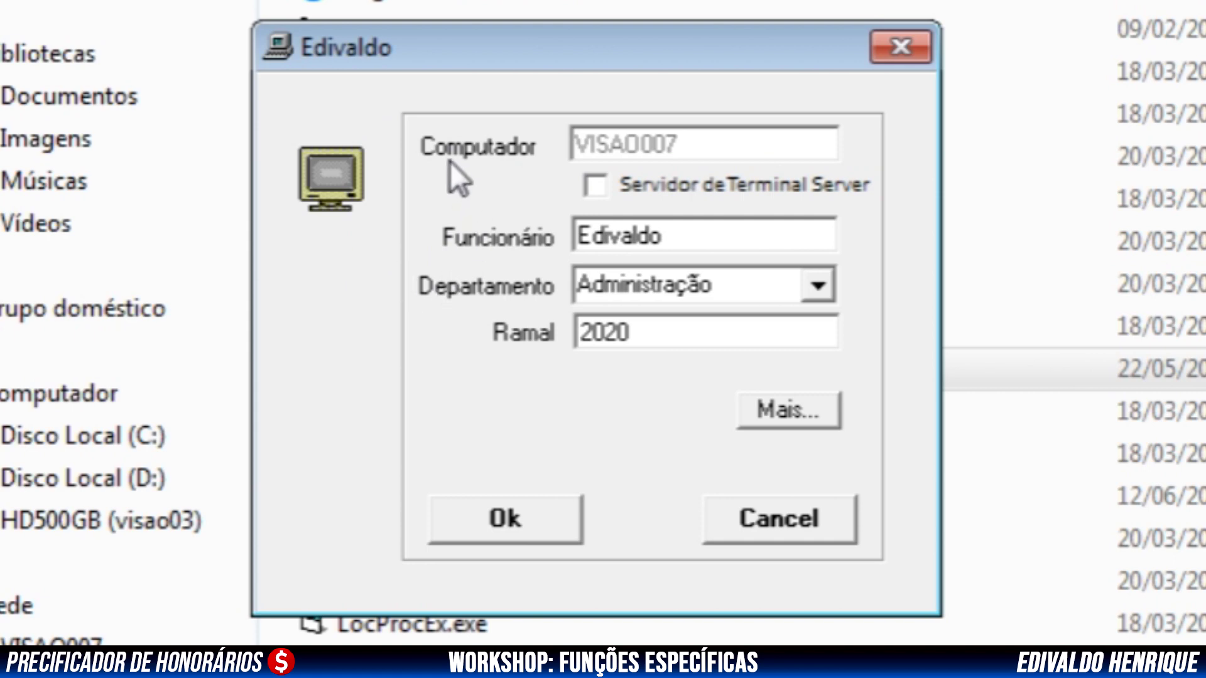
Append the surname to Funcionário, choose Contabilidade as department, and show the Mais... options
{"action": "left_click", "coordinate": [679, 241]}
{"action": "type", "text": ".Henrique"}
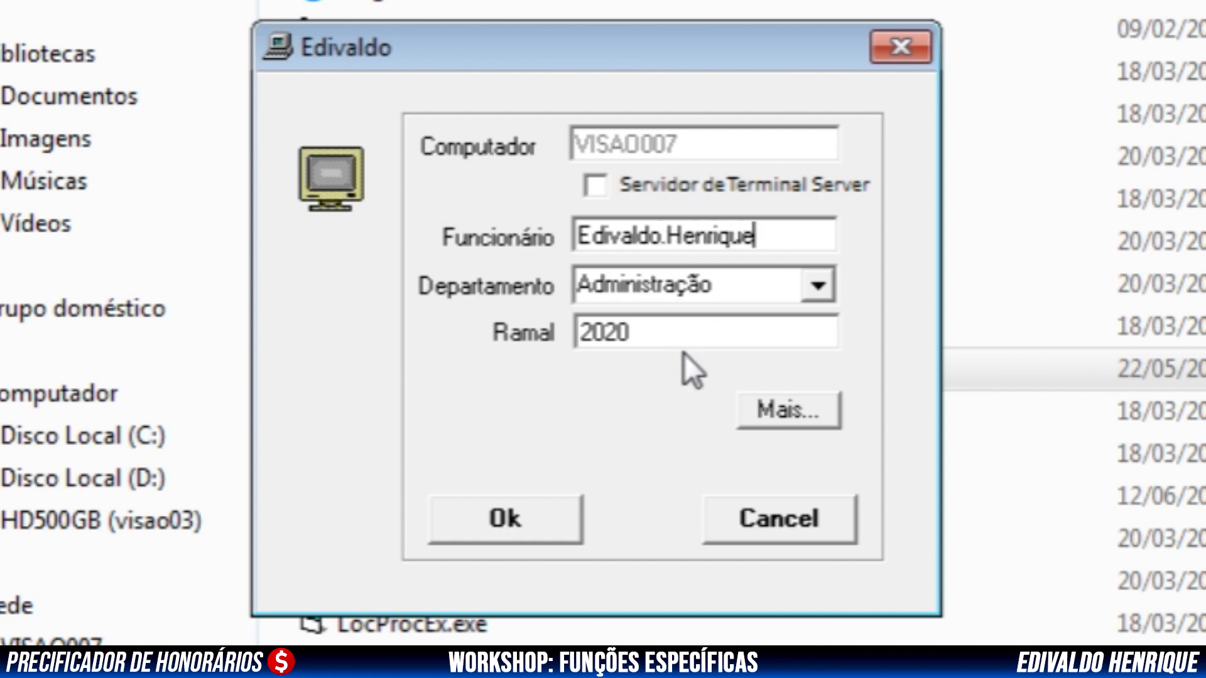
{"action": "key", "text": "Tab"}
{"action": "left_click", "coordinate": [819, 284]}
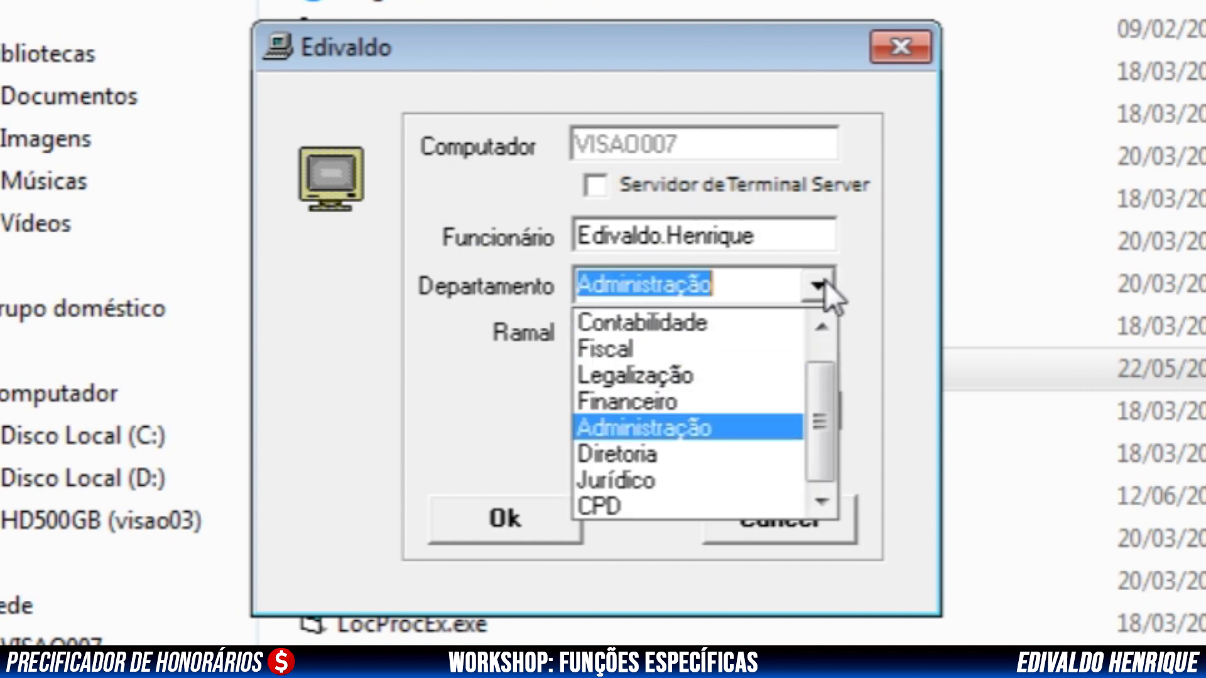
{"action": "left_click_drag", "start_coordinate": [821, 408], "coordinate": [824, 360]}
{"action": "left_click", "coordinate": [713, 351]}
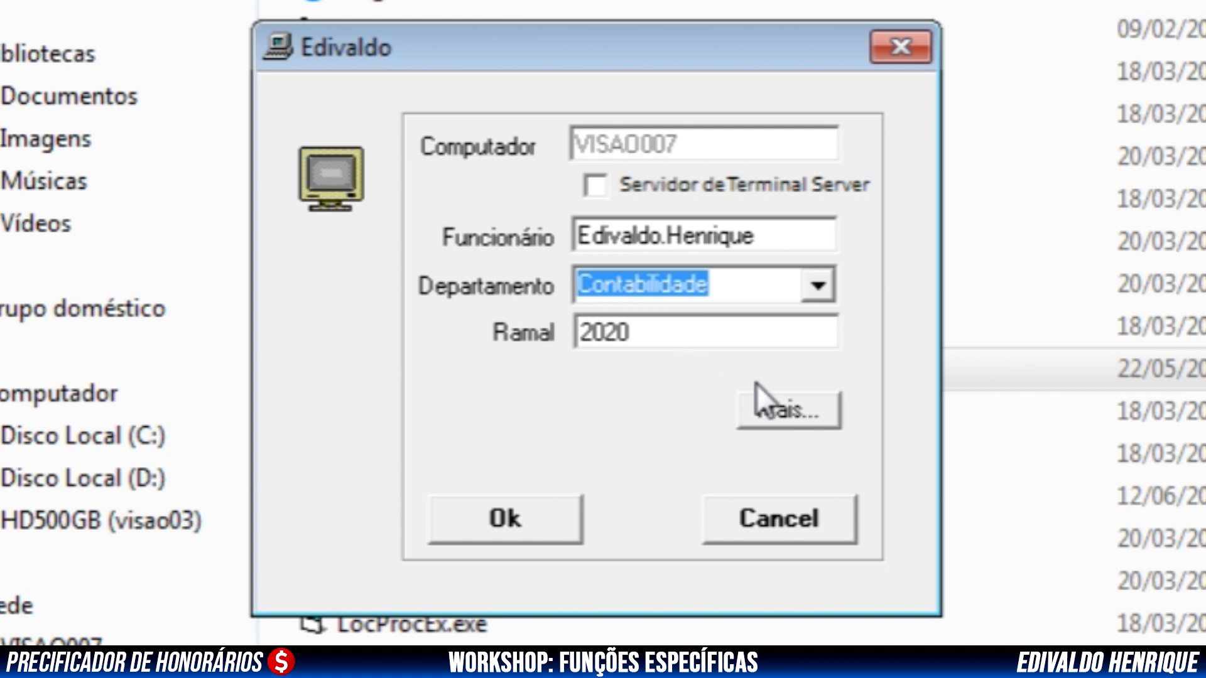
{"action": "left_click", "coordinate": [809, 426]}
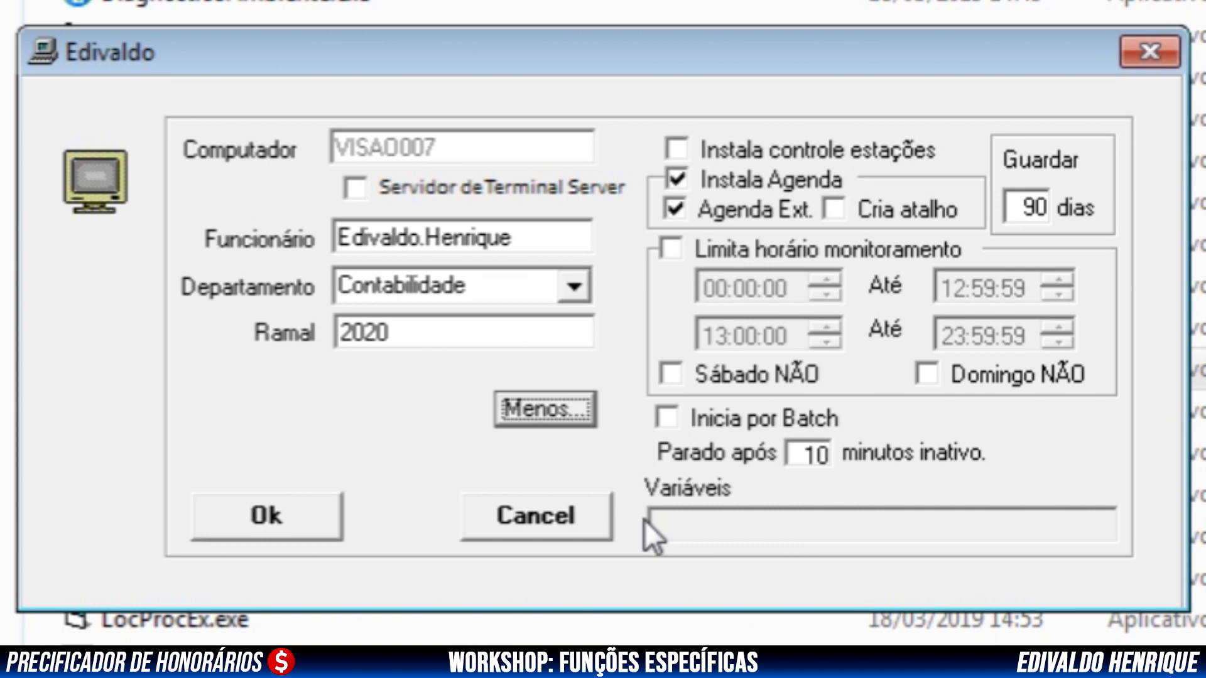
Leave Limita horário monitoramento unchecked and start the installation with Ok
{"action": "left_click", "coordinate": [670, 246]}
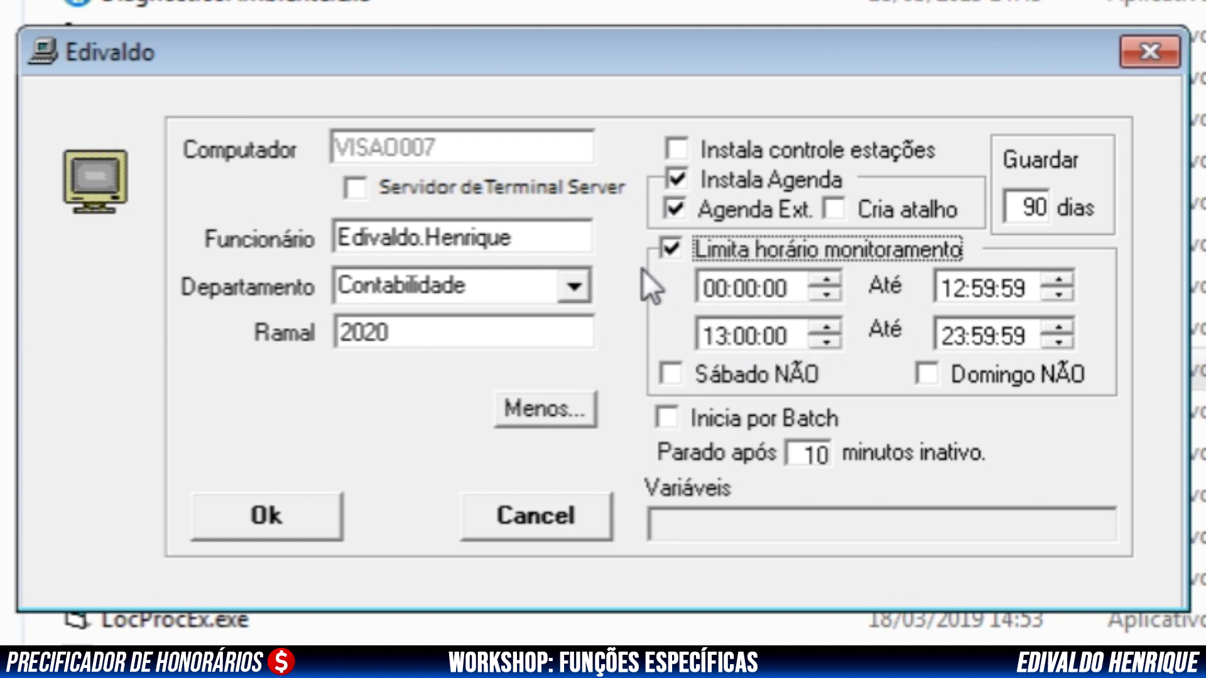
{"action": "left_click", "coordinate": [669, 247]}
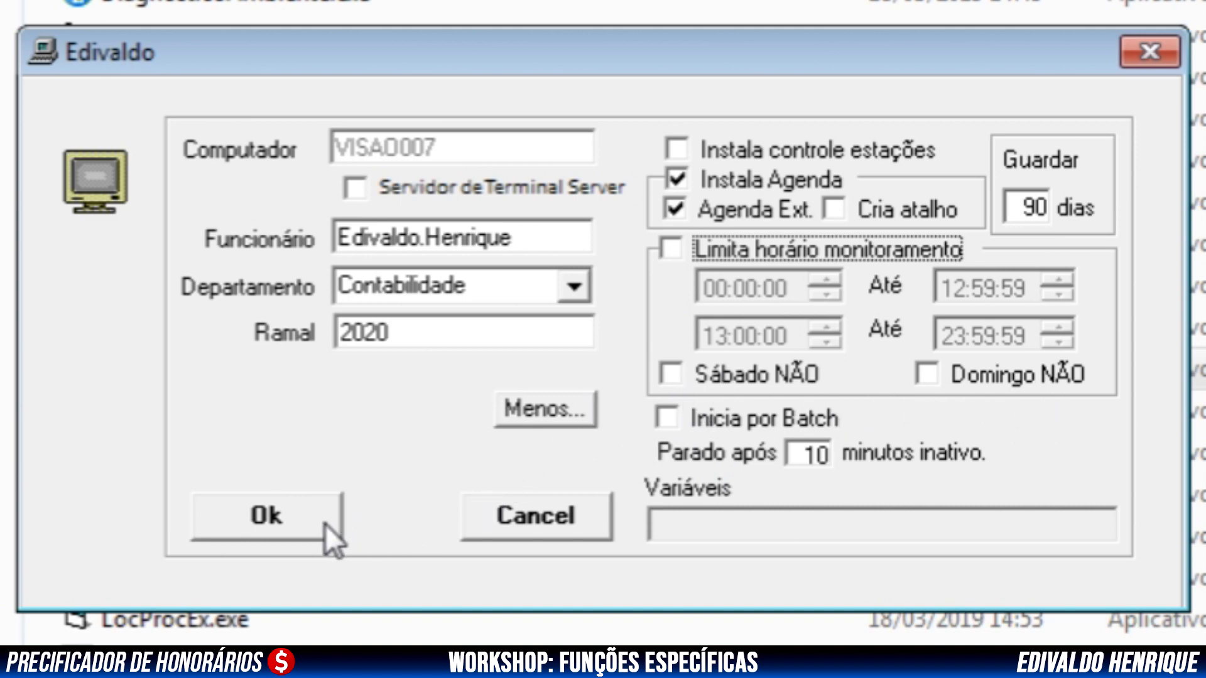
{"action": "left_click", "coordinate": [297, 522]}
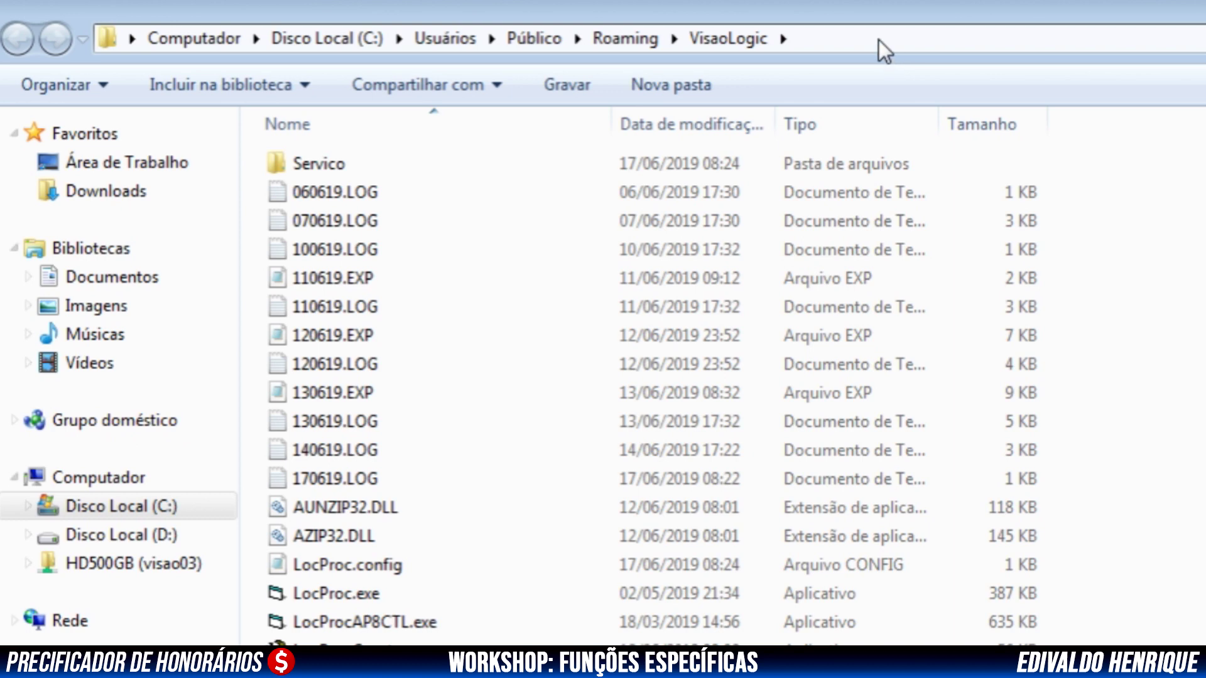
Check the VisaoLogic folder's full path, then confirm antivirus exceptions to conclude installation
{"action": "left_click", "coordinate": [879, 40]}
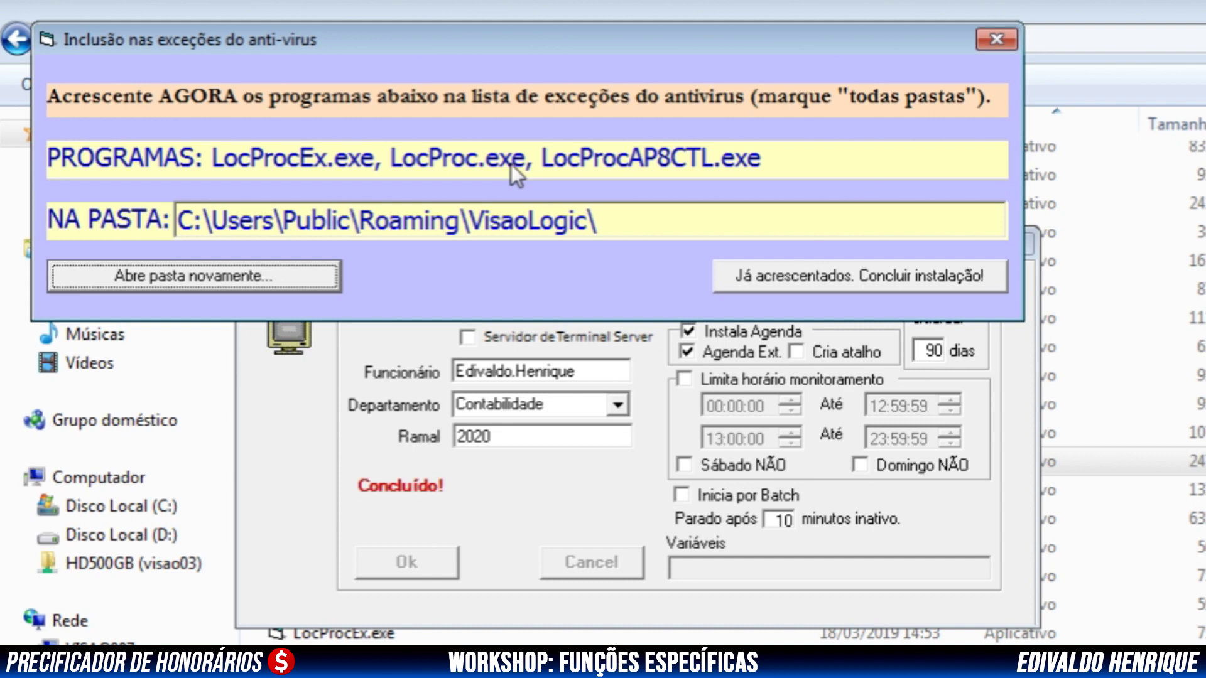
{"action": "left_click", "coordinate": [774, 278]}
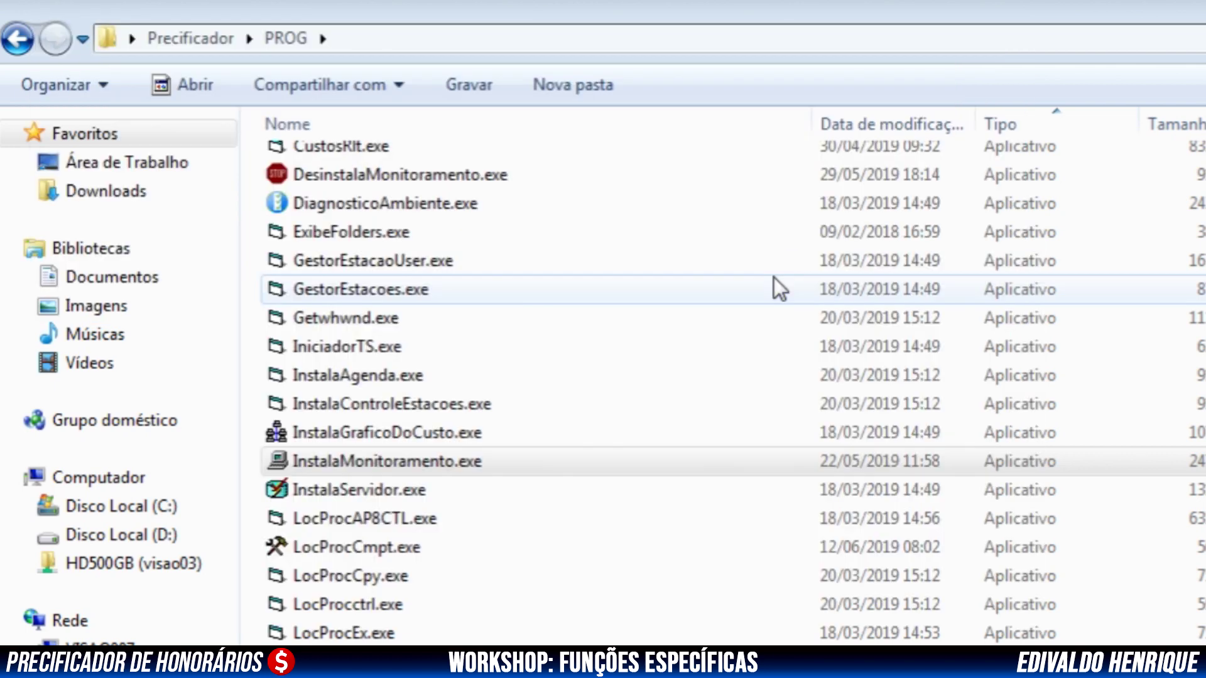
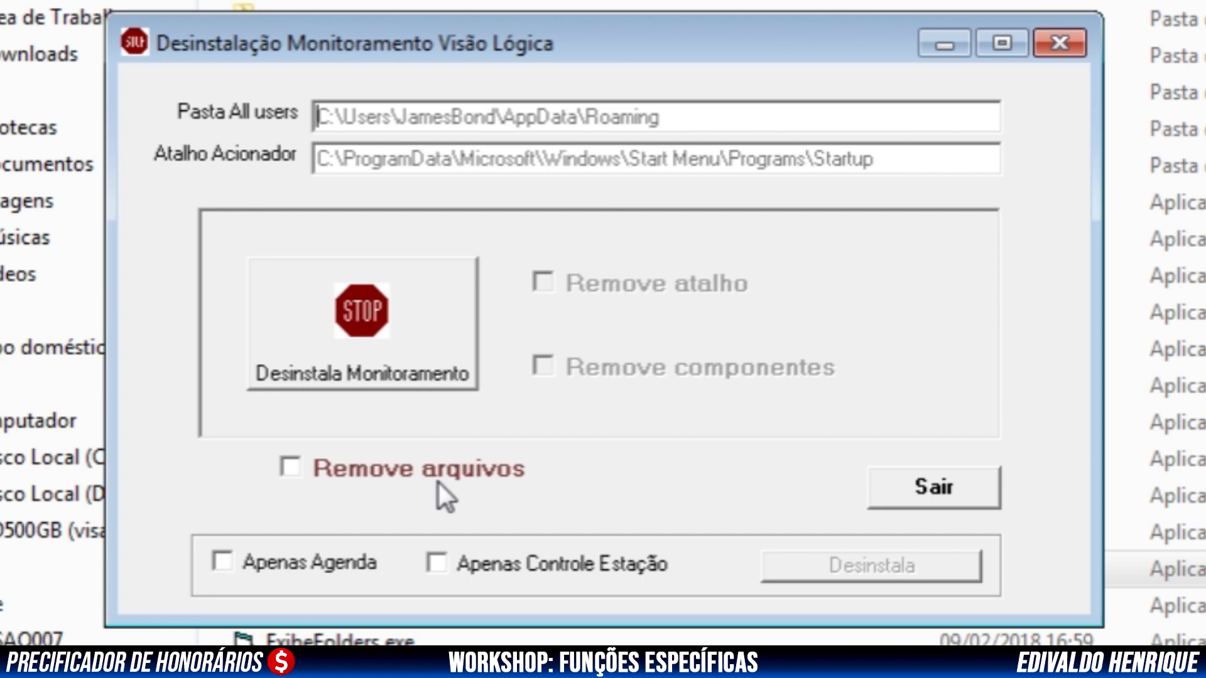
Uninstall the Visão Lógica monitoring, dismiss the compatibility warning, and close the uninstaller
{"action": "left_click", "coordinate": [382, 355]}
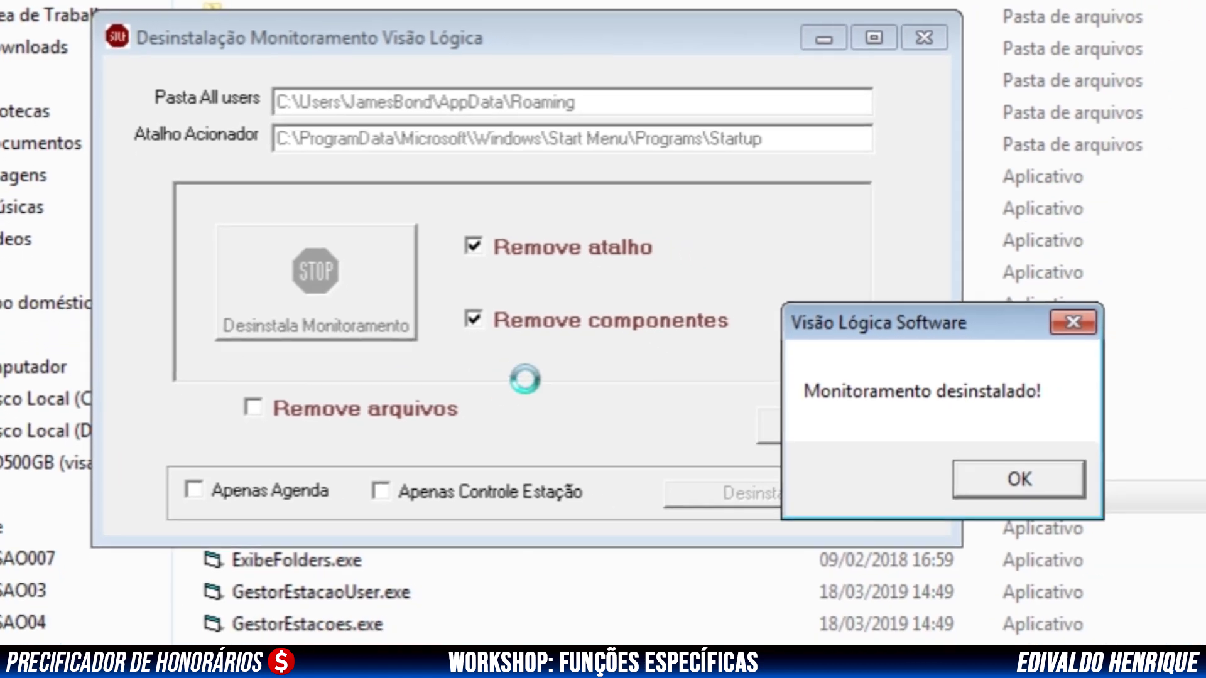
{"action": "key", "text": "Return"}
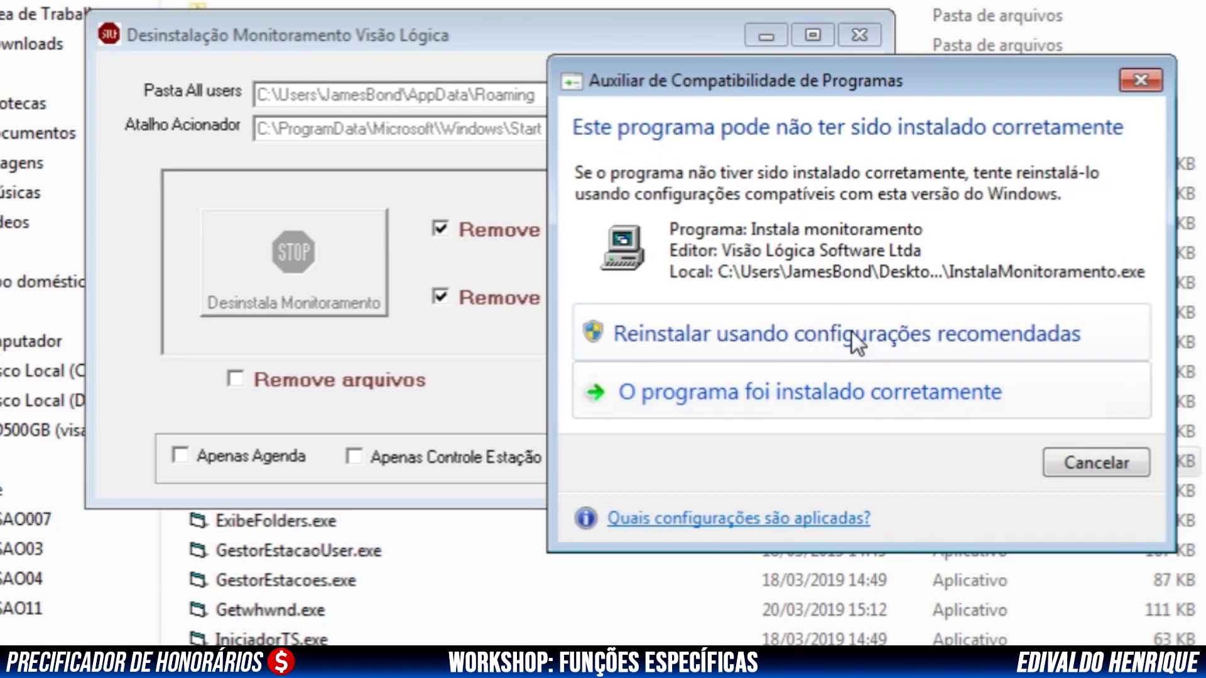
{"action": "left_click", "coordinate": [1139, 82]}
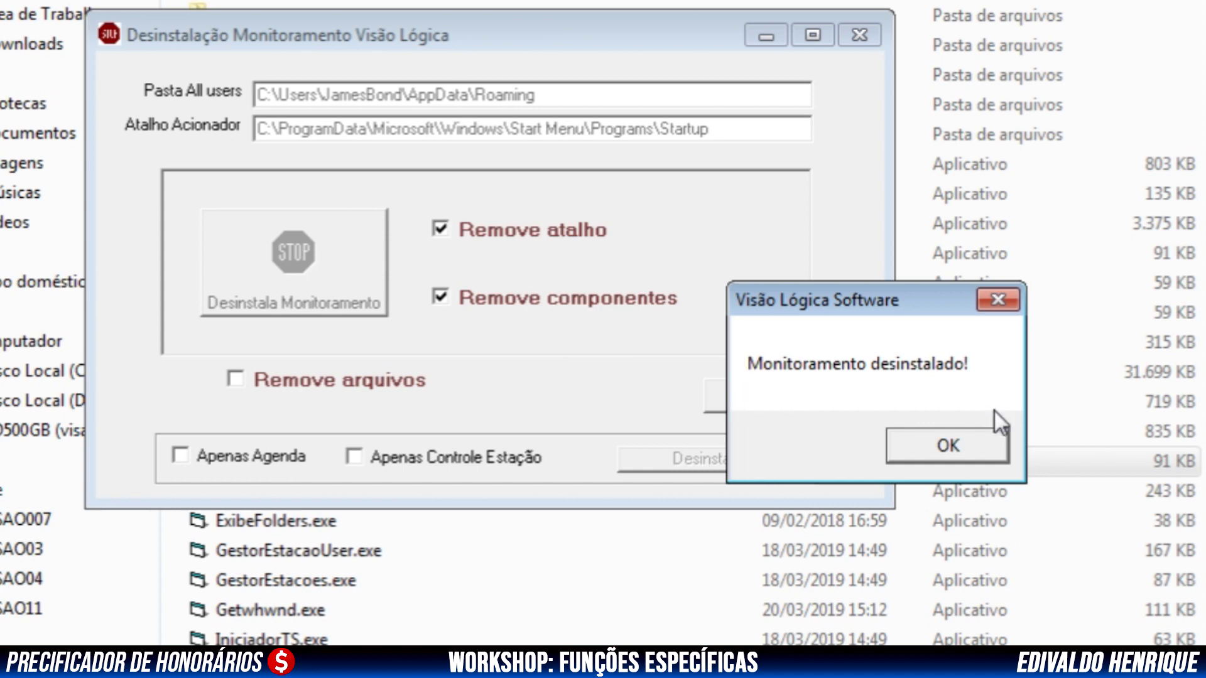
{"action": "left_click", "coordinate": [966, 453]}
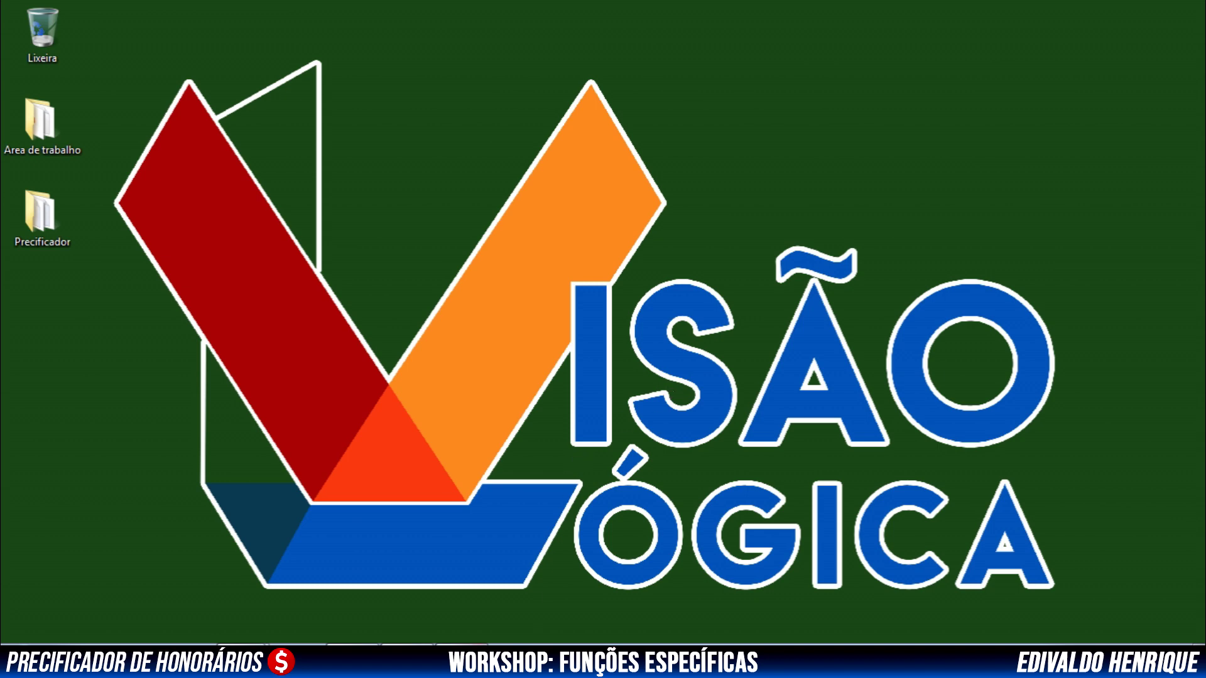
Restore Precificador, show the Clientes list, and open the Categorias de Clientes editor
{"action": "left_click", "coordinate": [463, 659]}
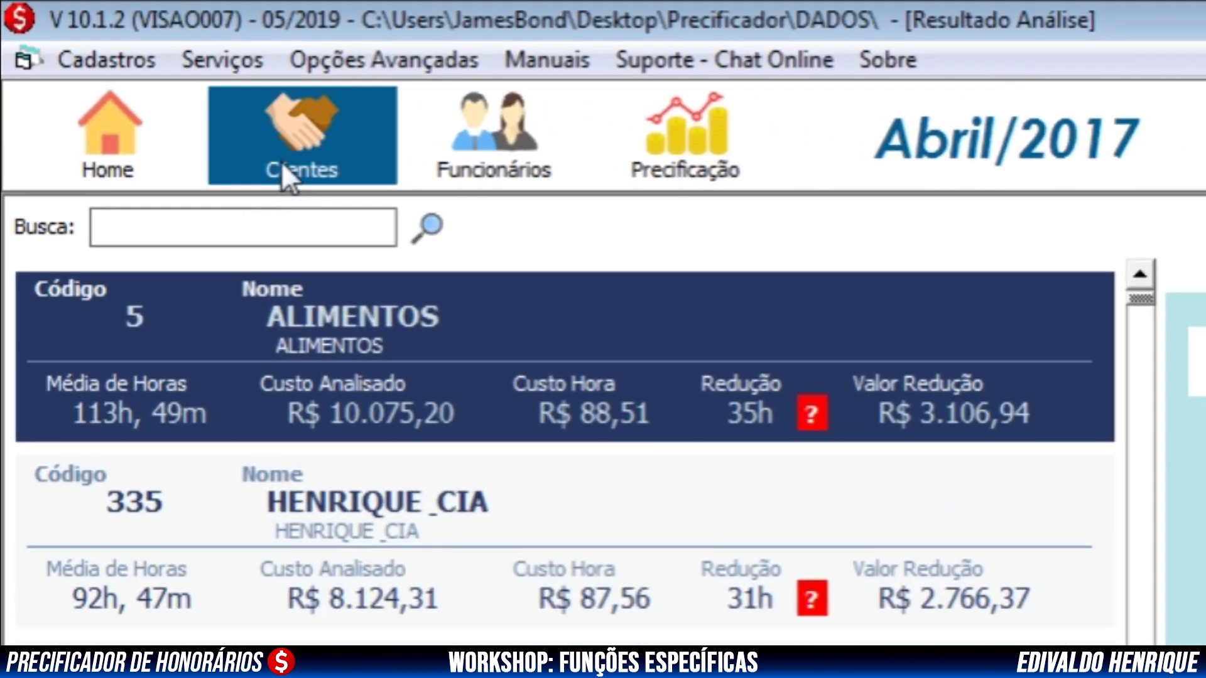
{"action": "left_click", "coordinate": [297, 135]}
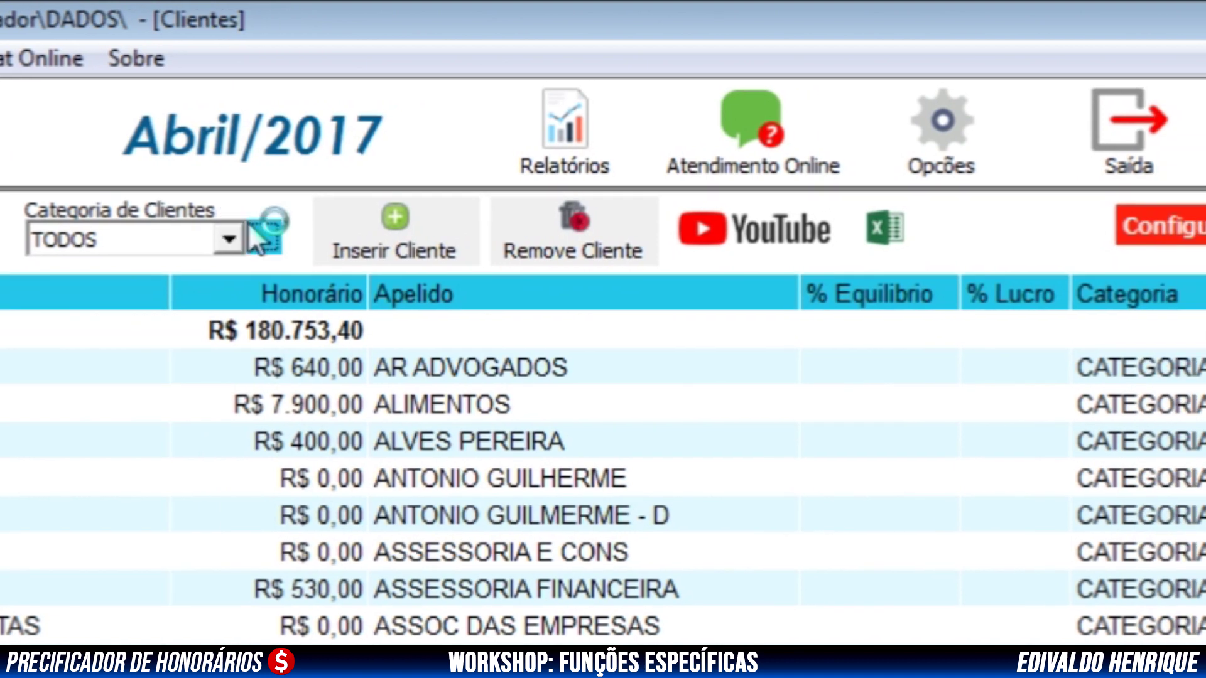
{"action": "mouse_move", "coordinate": [685, 240]}
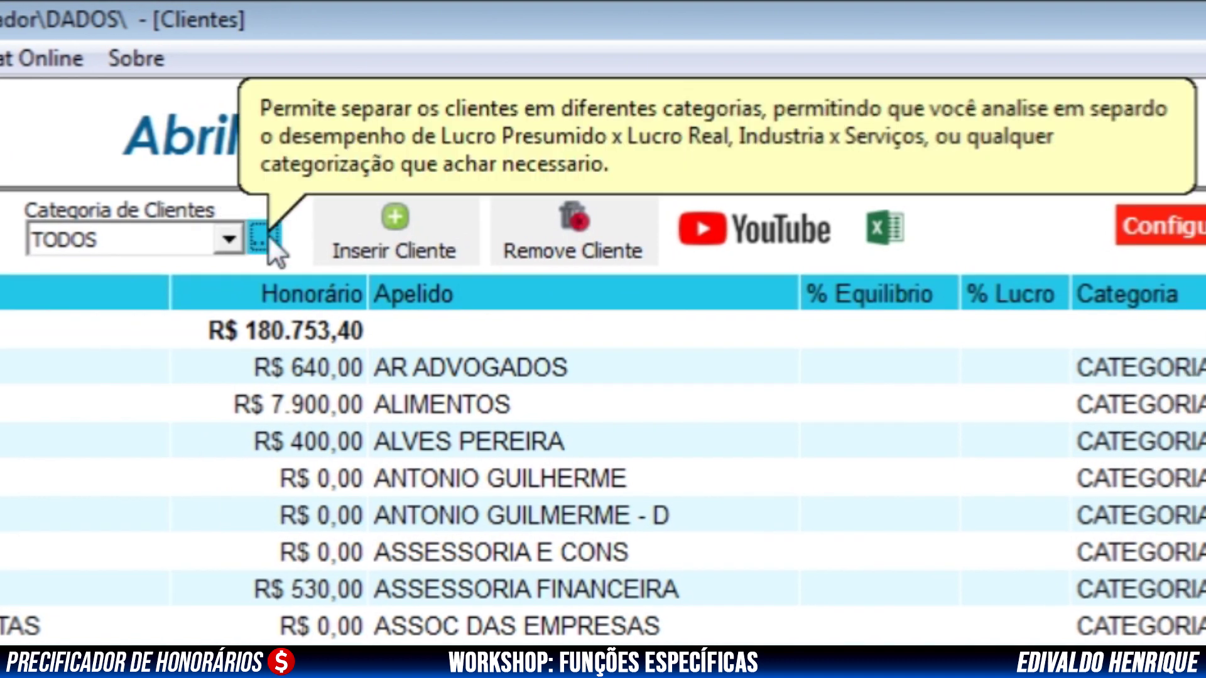
{"action": "left_click", "coordinate": [268, 236]}
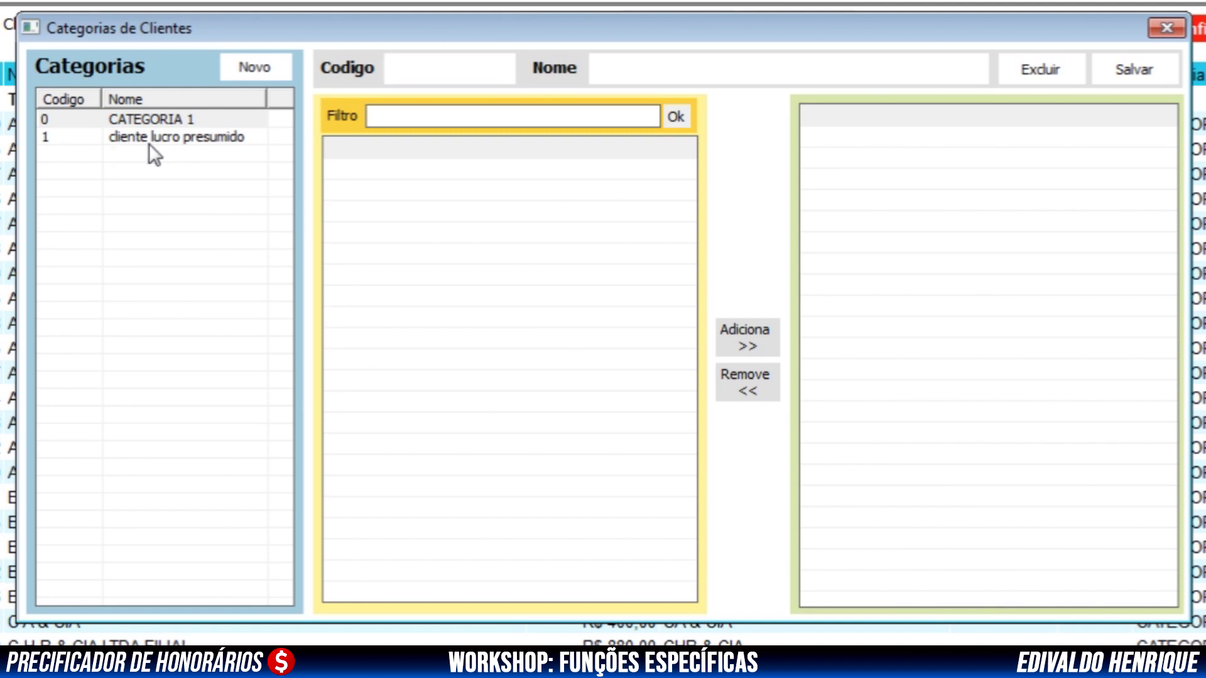
Add a new client category named 'Lucro Real' (code 2), save it, and select its row
{"action": "left_click", "coordinate": [240, 58]}
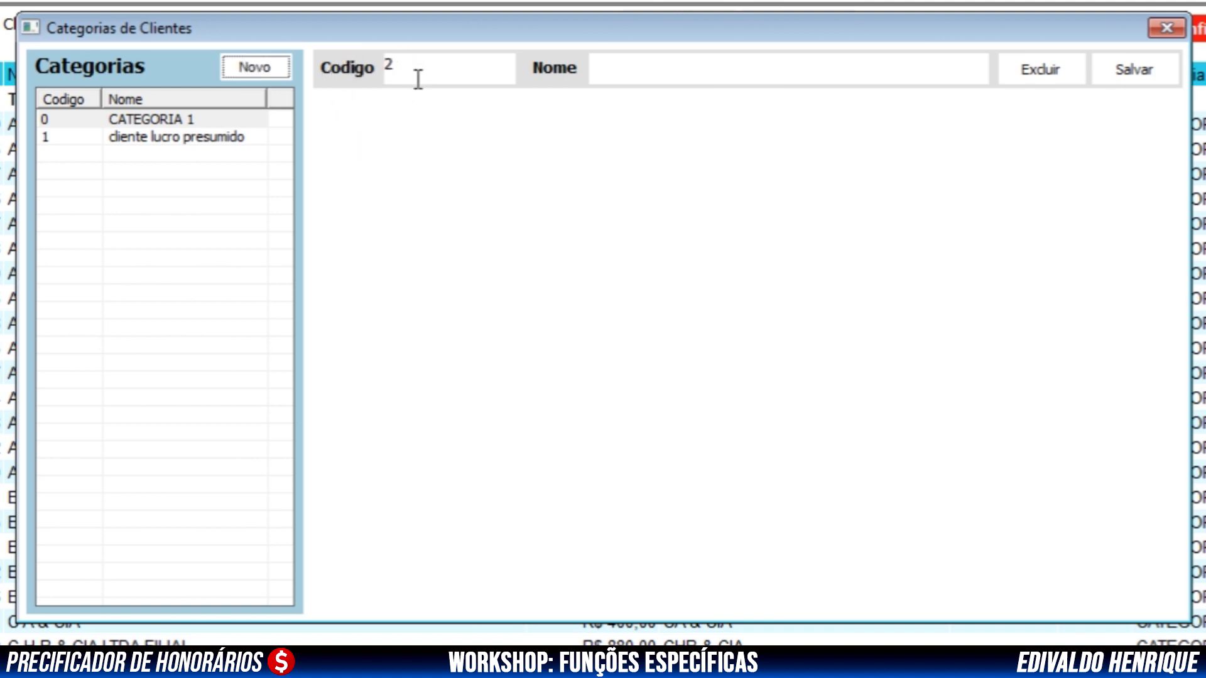
{"action": "left_click", "coordinate": [620, 69]}
{"action": "type", "text": "Luc"}
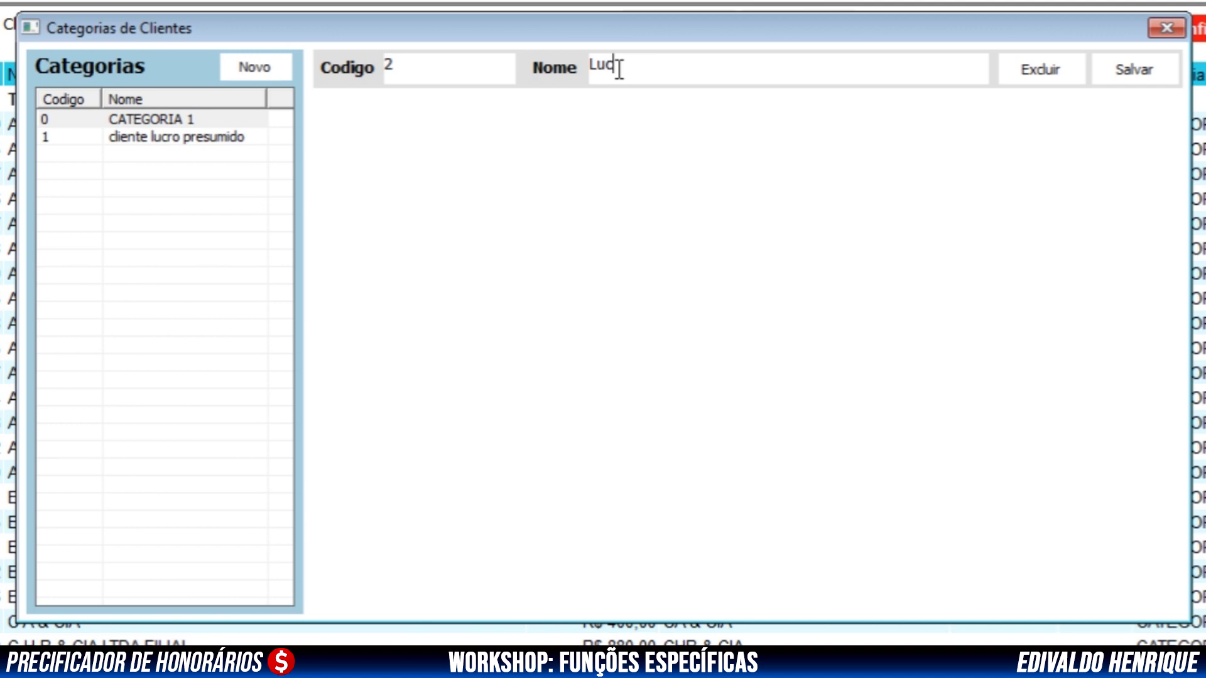
{"action": "type", "text": "ro real"}
{"action": "key", "text": "Left"}
{"action": "key", "text": "Left"}
{"action": "key", "text": "Left"}
{"action": "key", "text": "BackSpace"}
{"action": "type", "text": "R"}
{"action": "left_click", "coordinate": [1152, 73]}
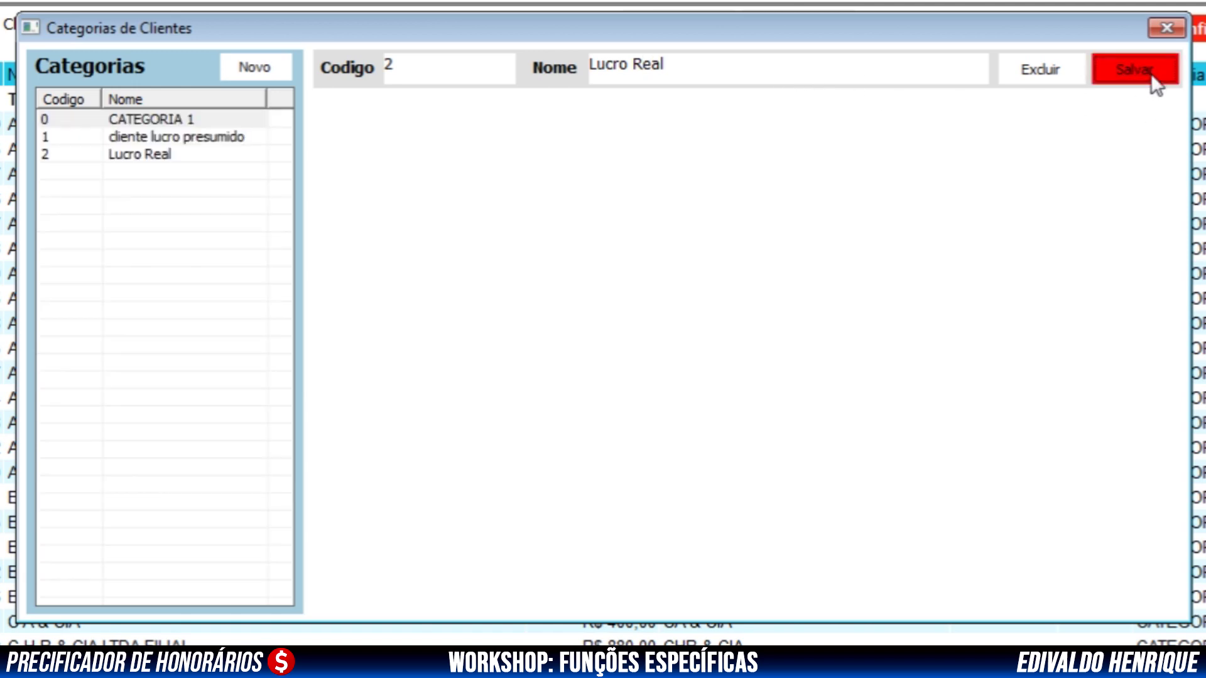
{"action": "left_click", "coordinate": [142, 156]}
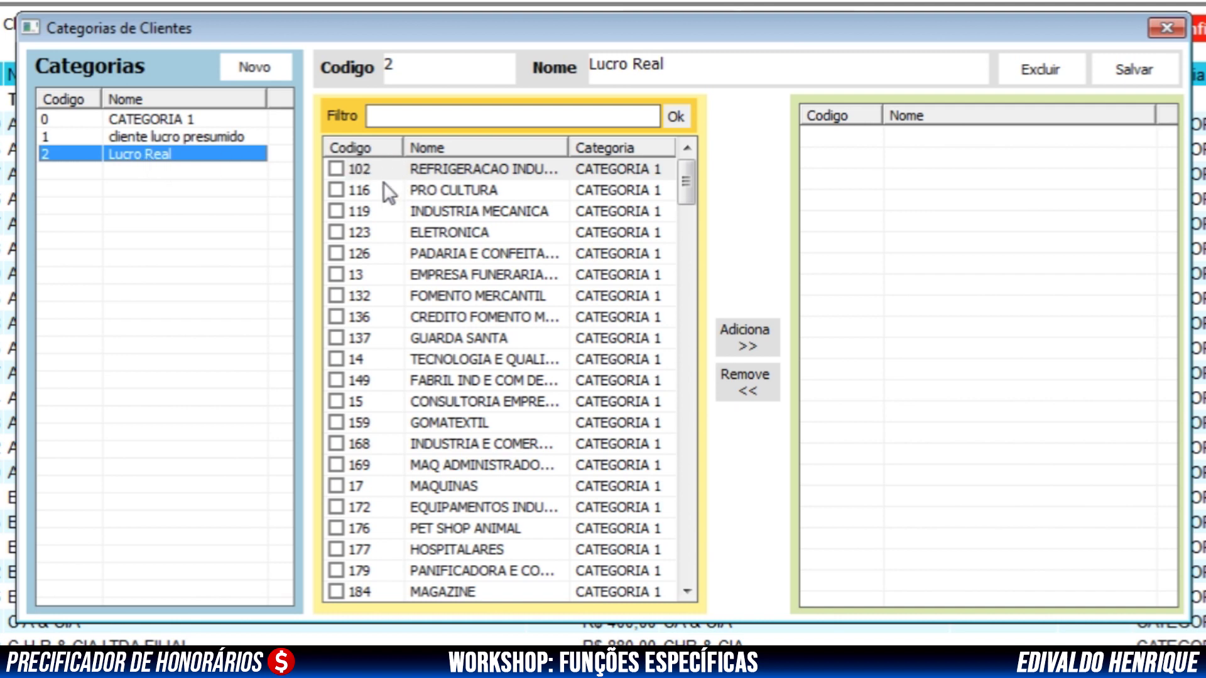
Add clients 102, 116, 119, 123 and 126 to Lucro Real, saving when switching to cliente lucro presumido
{"action": "left_click", "coordinate": [337, 169]}
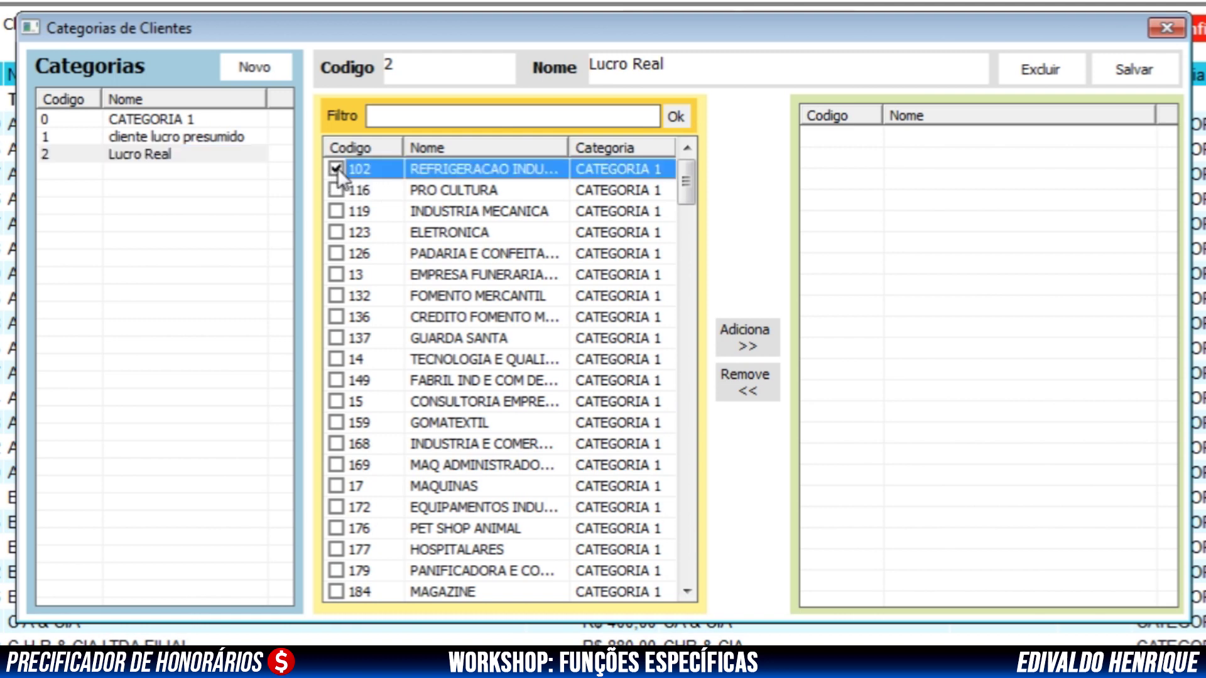
{"action": "left_click", "coordinate": [335, 189]}
{"action": "left_click", "coordinate": [763, 343]}
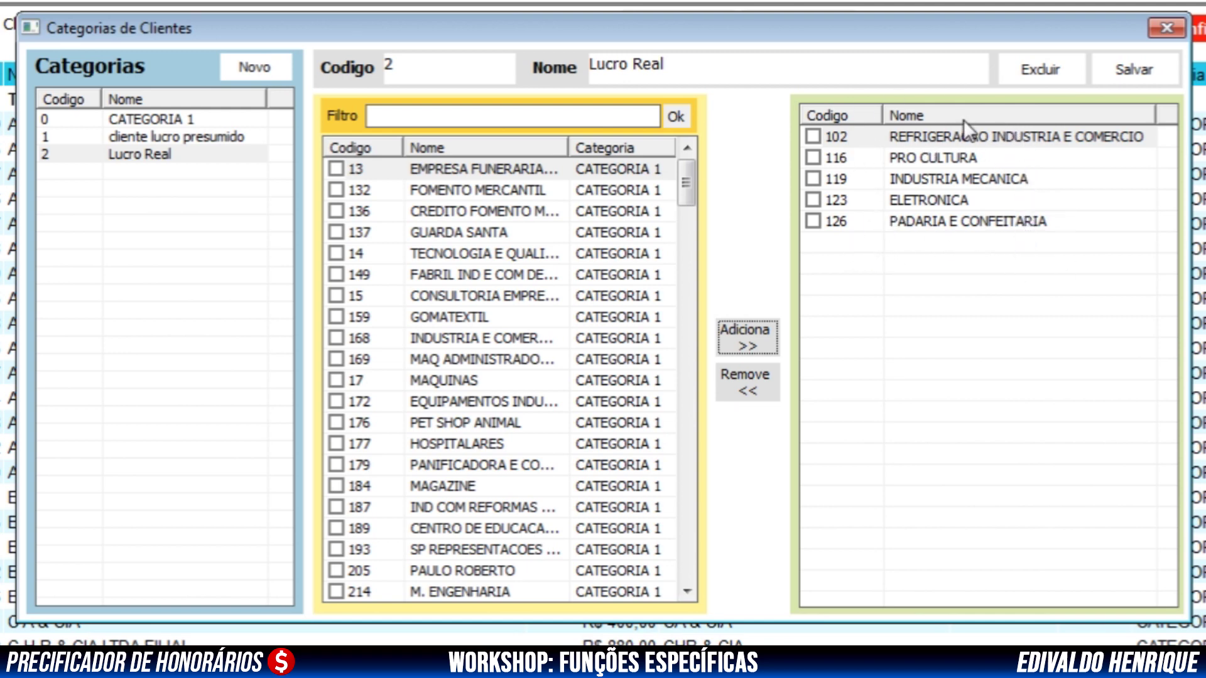
{"action": "left_click", "coordinate": [177, 137]}
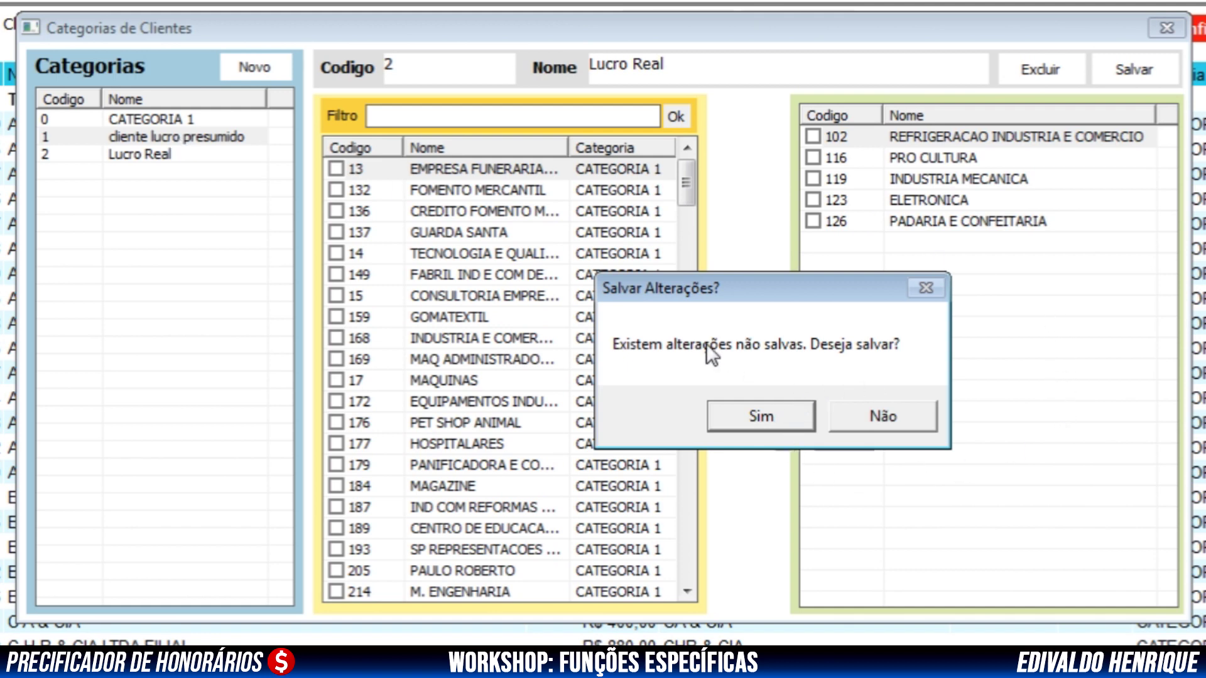
{"action": "left_click", "coordinate": [762, 416]}
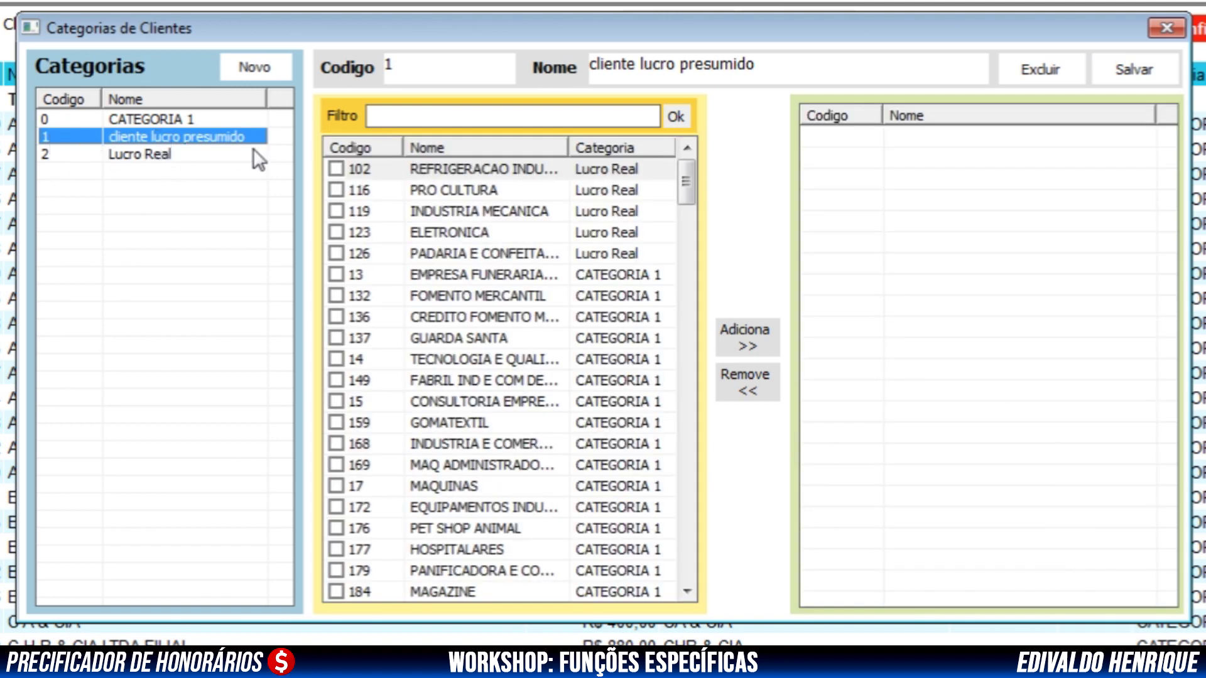
Check clients 102, 116, 119 and 123 for cliente lucro presumido, save, and close Categorias de Clientes
{"action": "left_click", "coordinate": [336, 233]}
{"action": "left_click", "coordinate": [336, 211]}
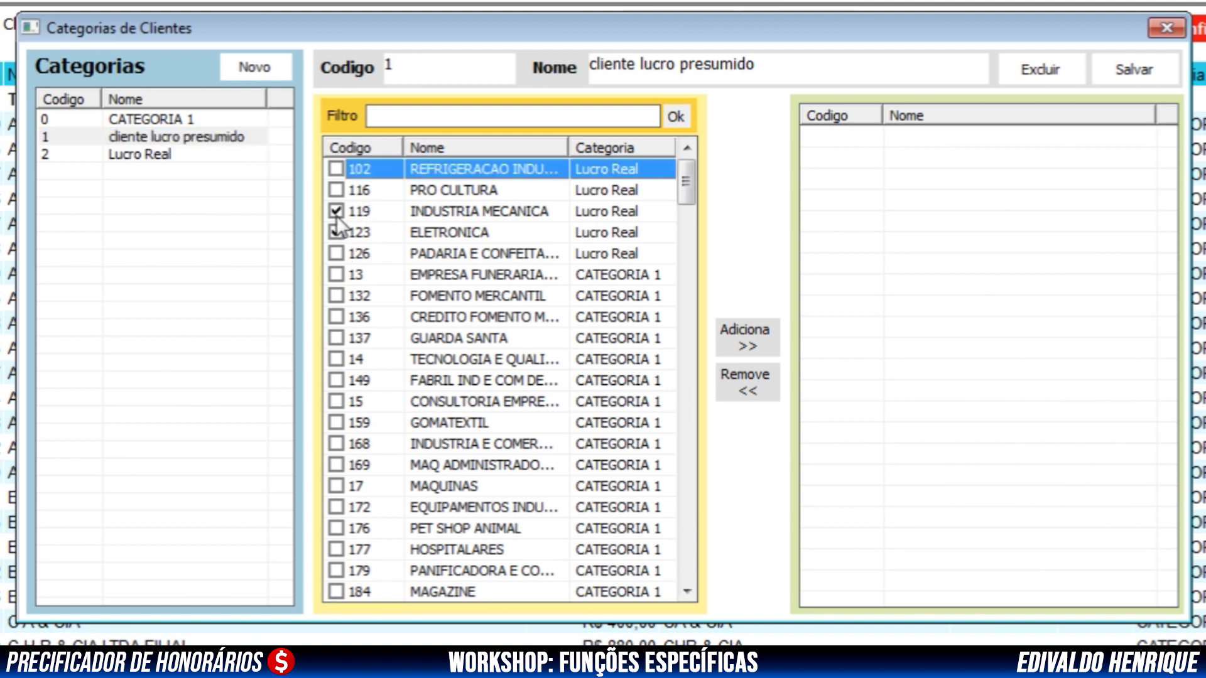
{"action": "left_click", "coordinate": [743, 338]}
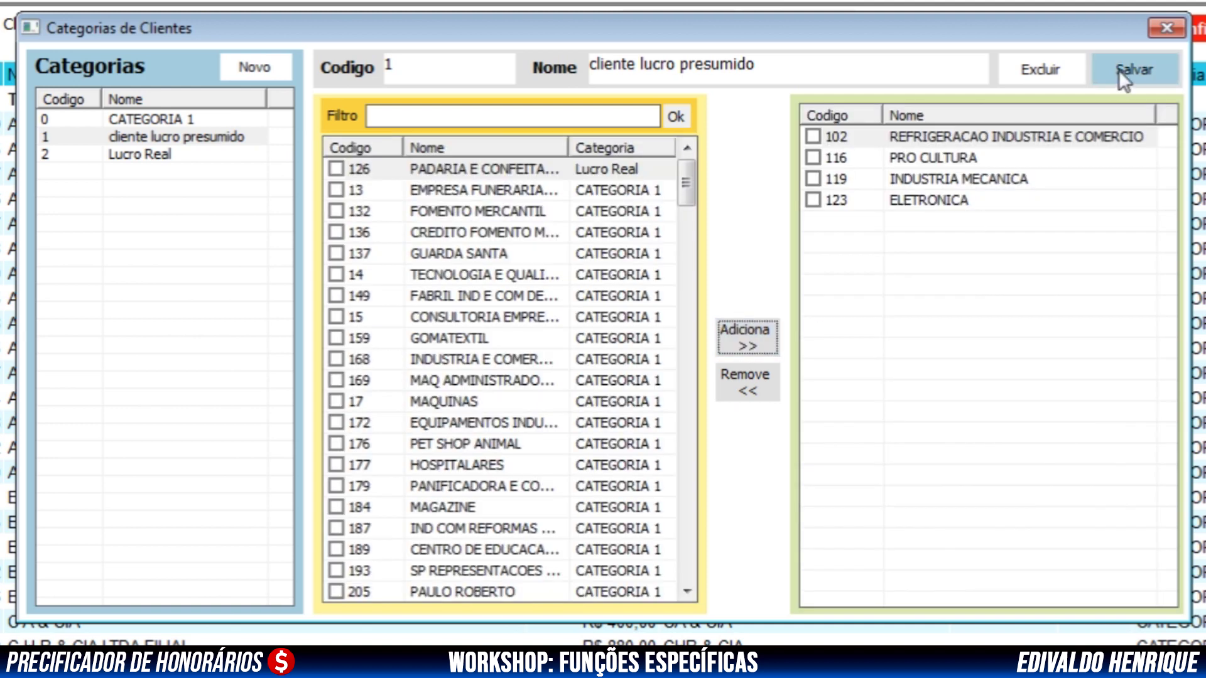
{"action": "left_click", "coordinate": [1118, 69]}
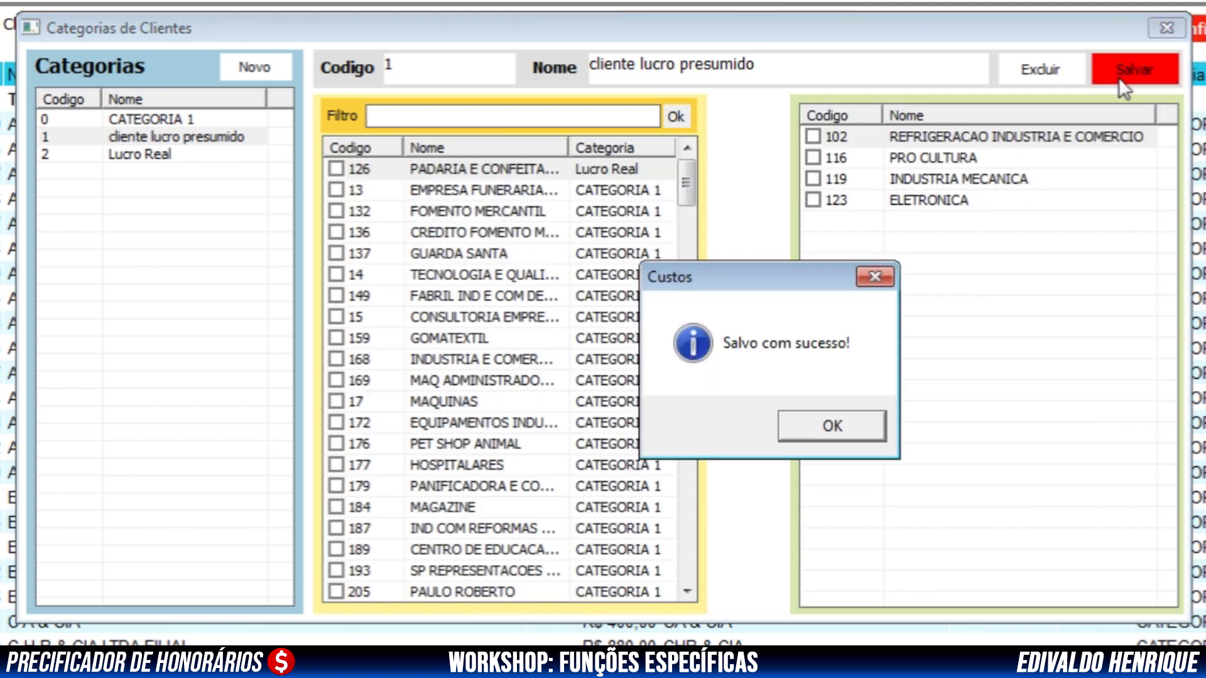
{"action": "left_click", "coordinate": [833, 429]}
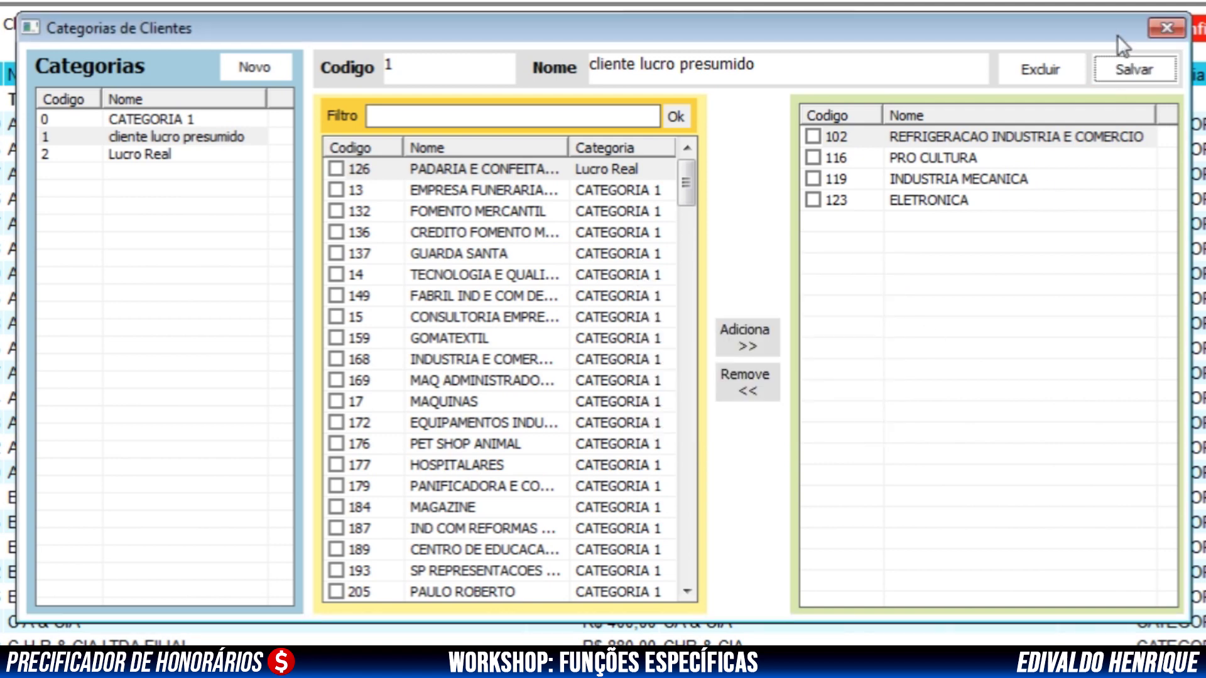
{"action": "left_click", "coordinate": [1154, 33]}
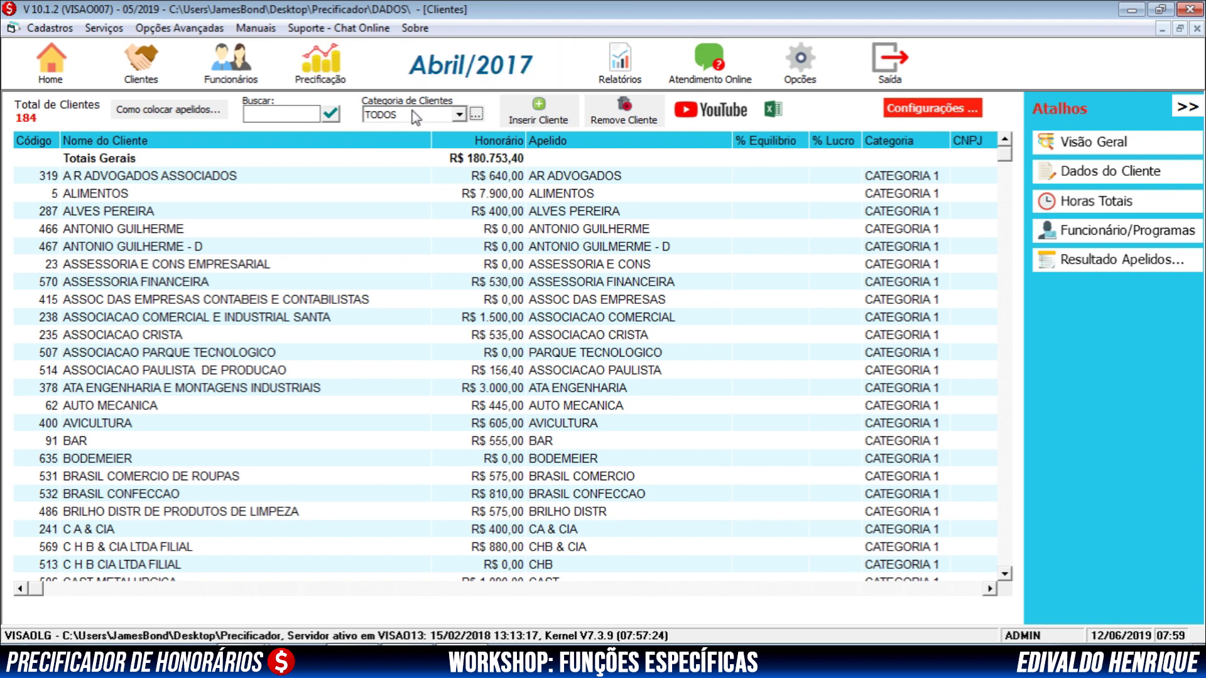
Filter the client list to category '2 - Lucro Real', then reset the filter to TODOS
{"action": "left_click", "coordinate": [458, 115]}
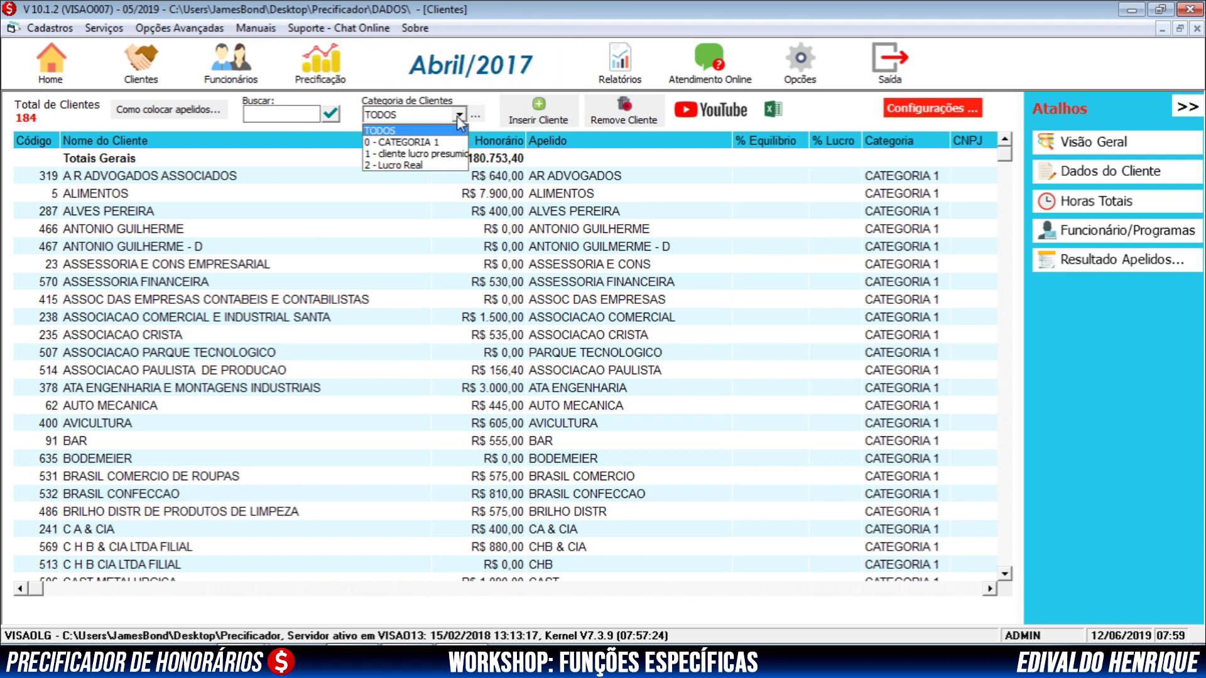
{"action": "left_click", "coordinate": [442, 156]}
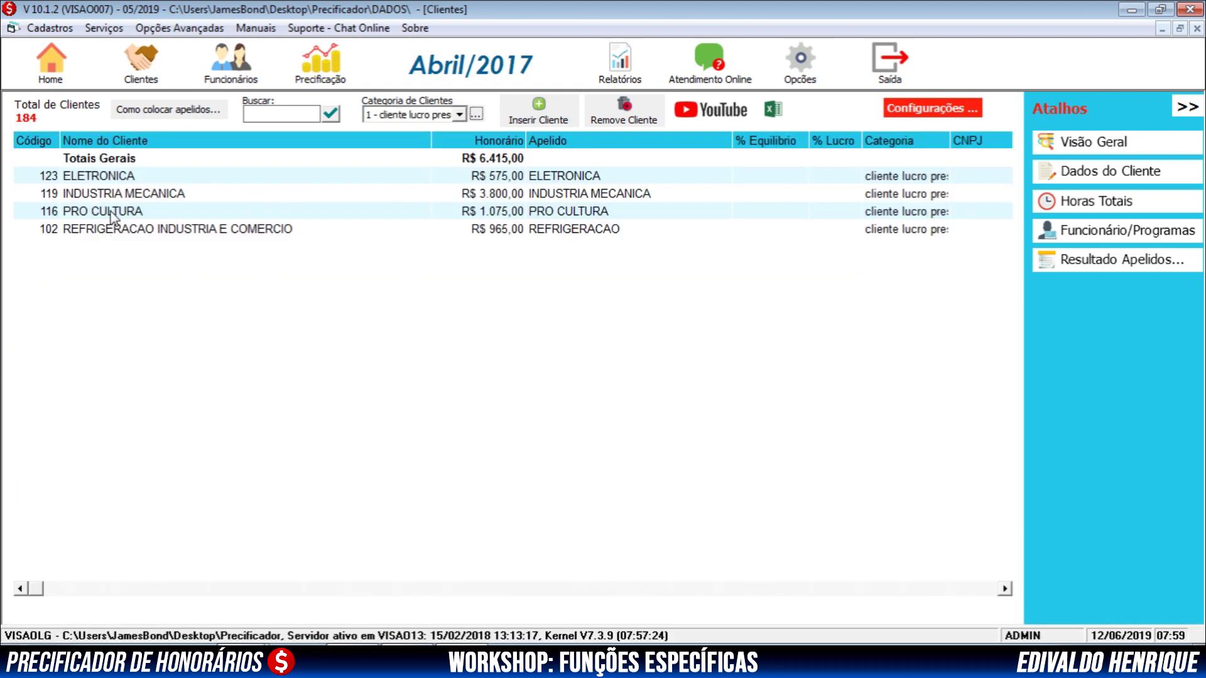
{"action": "left_click", "coordinate": [455, 116]}
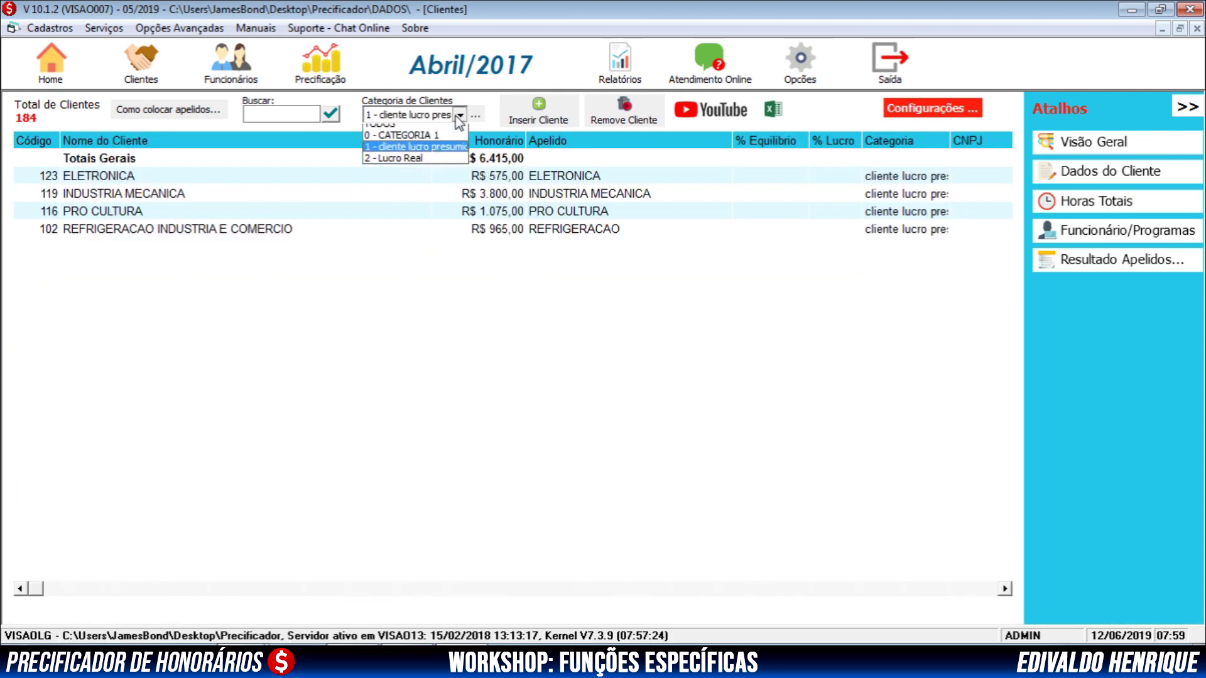
{"action": "left_click", "coordinate": [389, 165]}
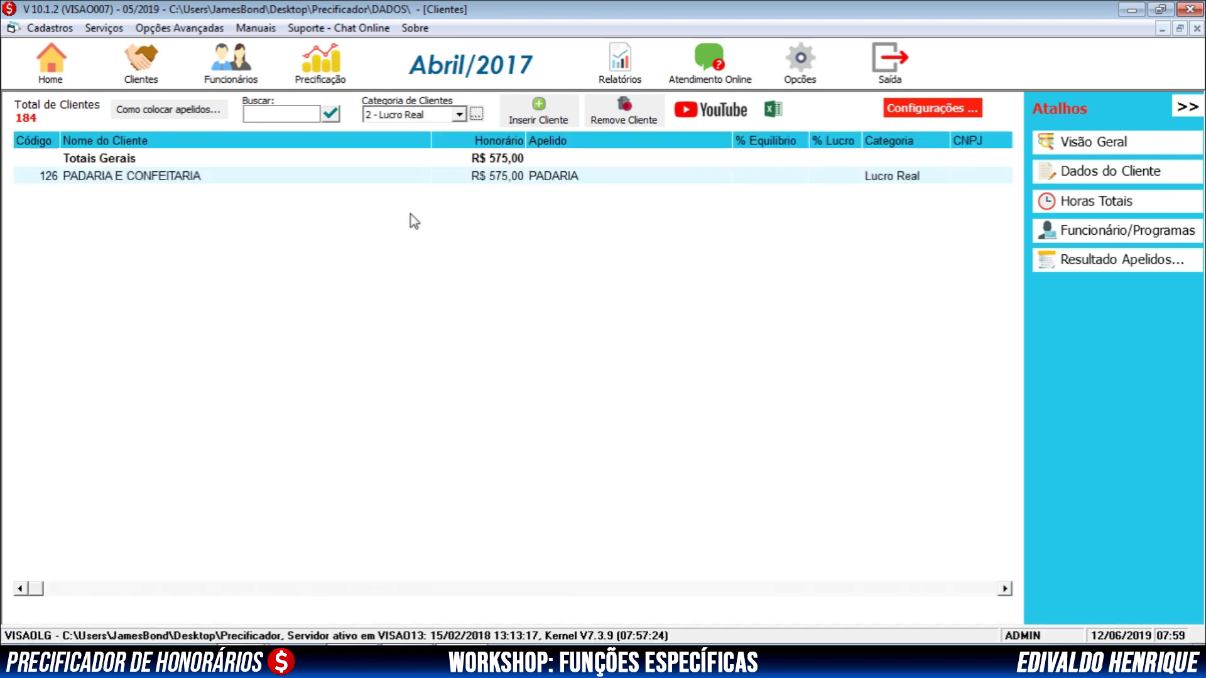
{"action": "left_click", "coordinate": [460, 115]}
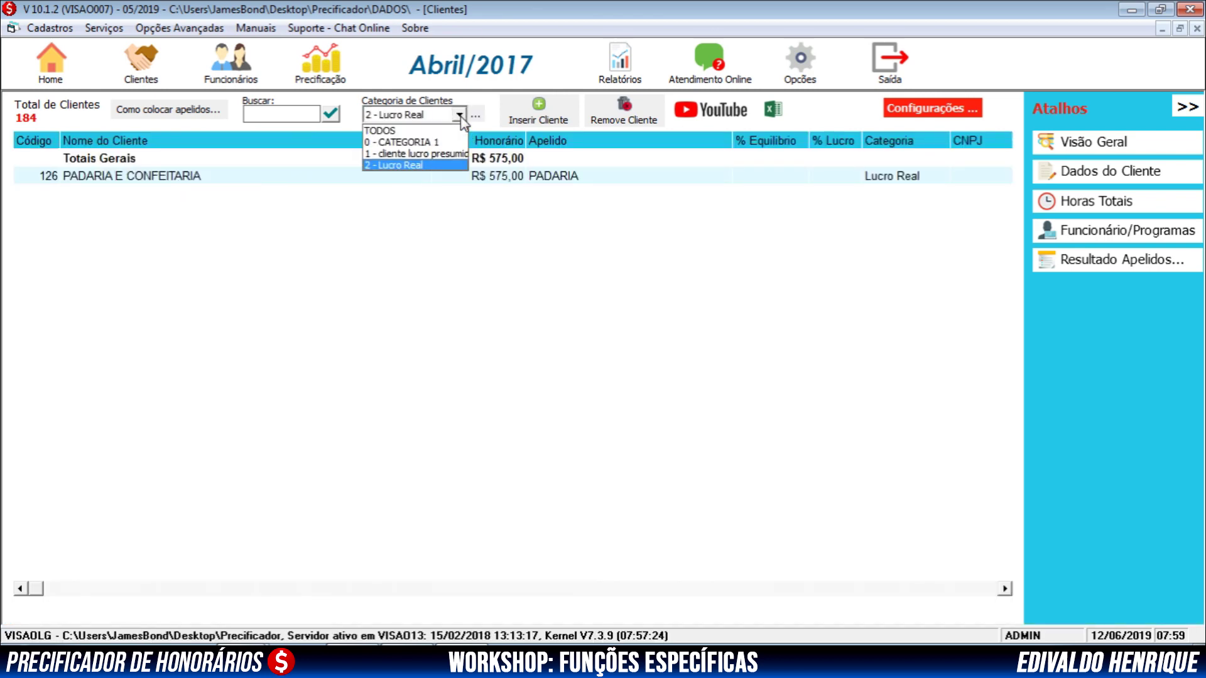
{"action": "left_click", "coordinate": [400, 131]}
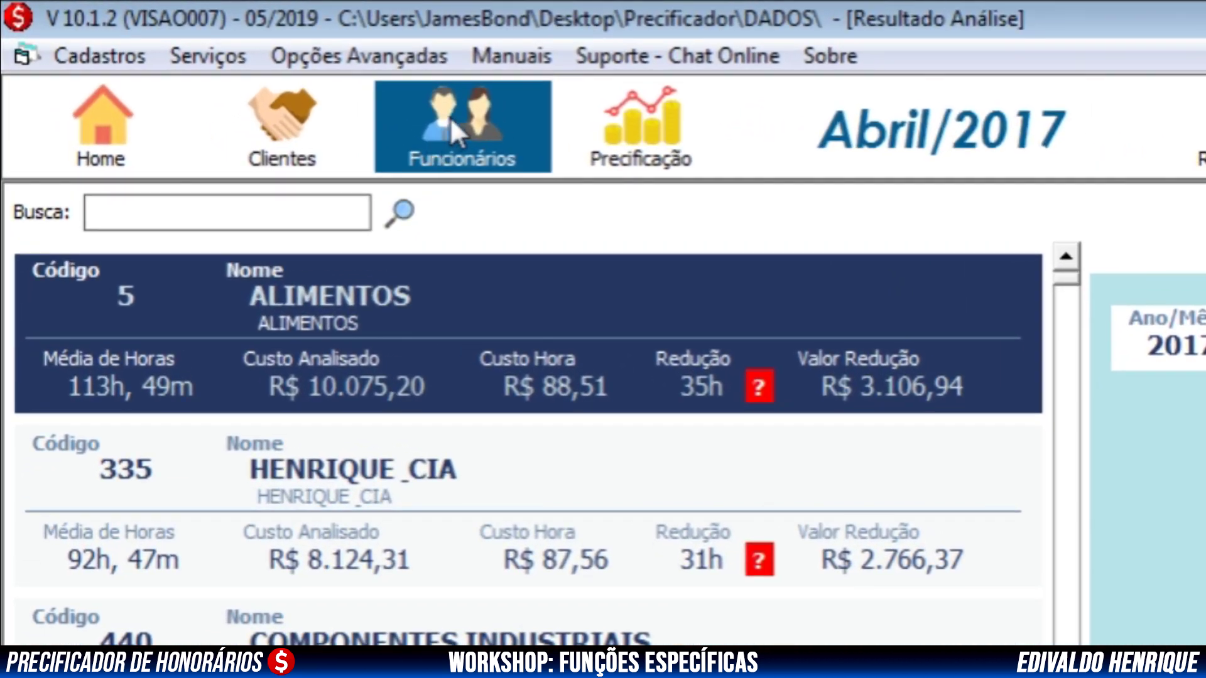
Open an employee's activity charts under Funcionários and show the detail for 11 April 2017
{"action": "left_click", "coordinate": [451, 104]}
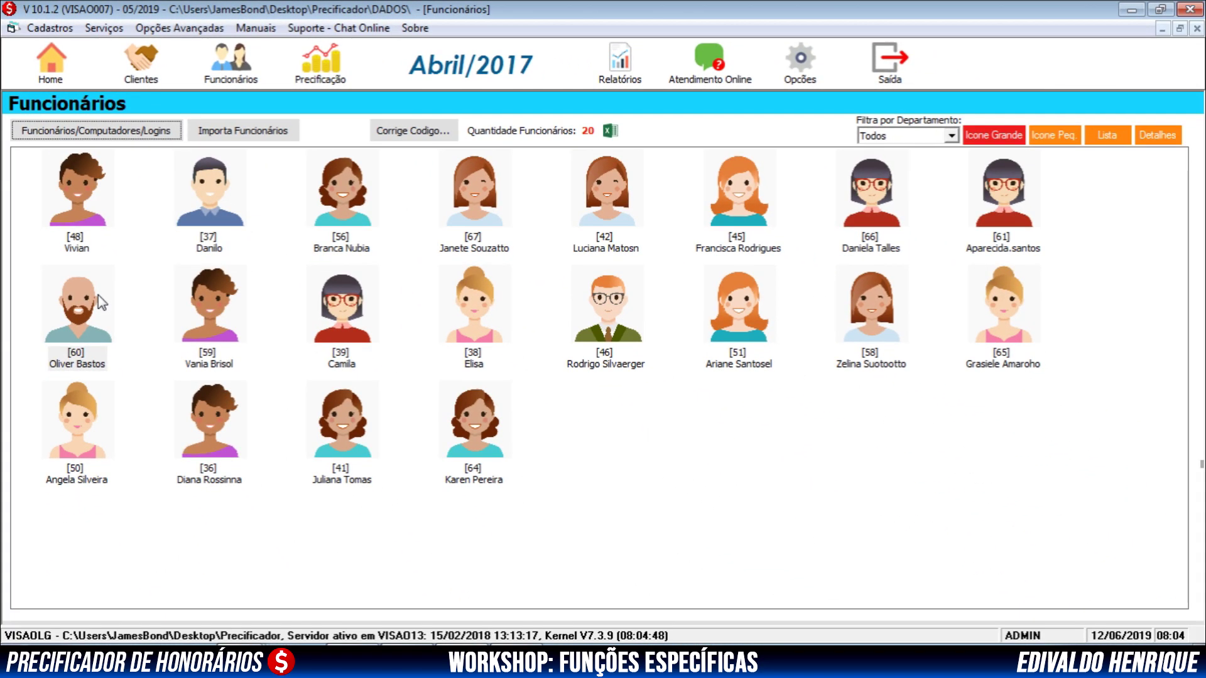
{"action": "left_click", "coordinate": [195, 591]}
{"action": "double_click", "coordinate": [98, 295]}
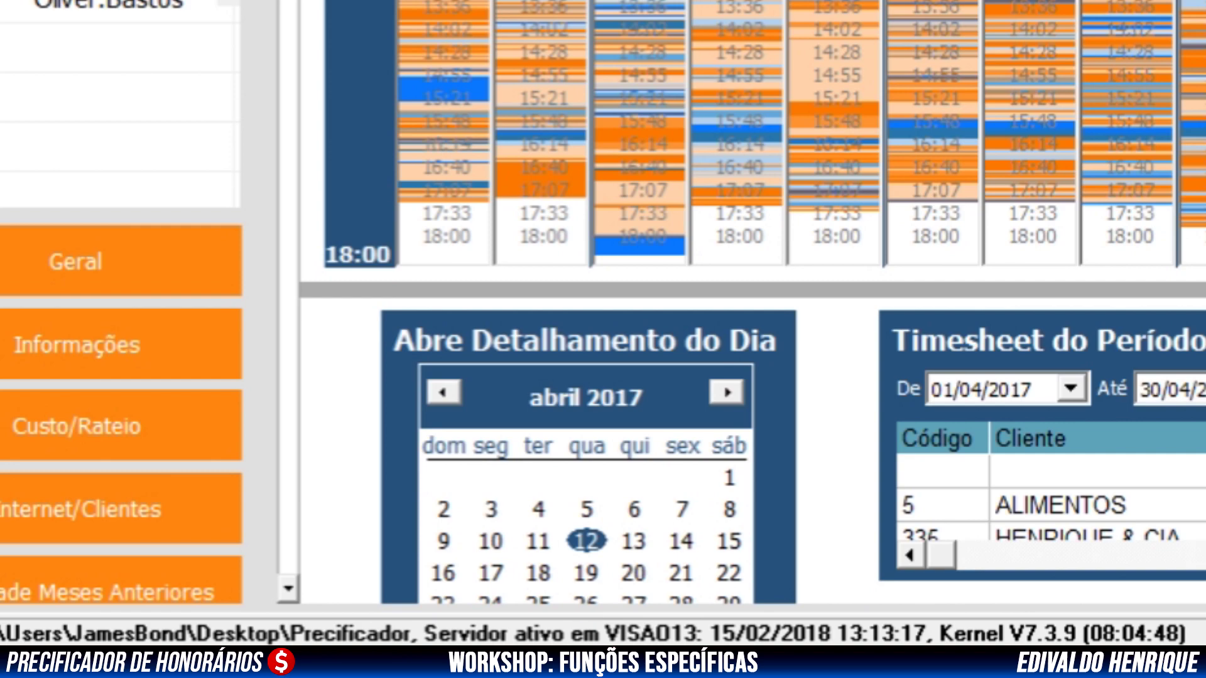
{"action": "left_click", "coordinate": [538, 541]}
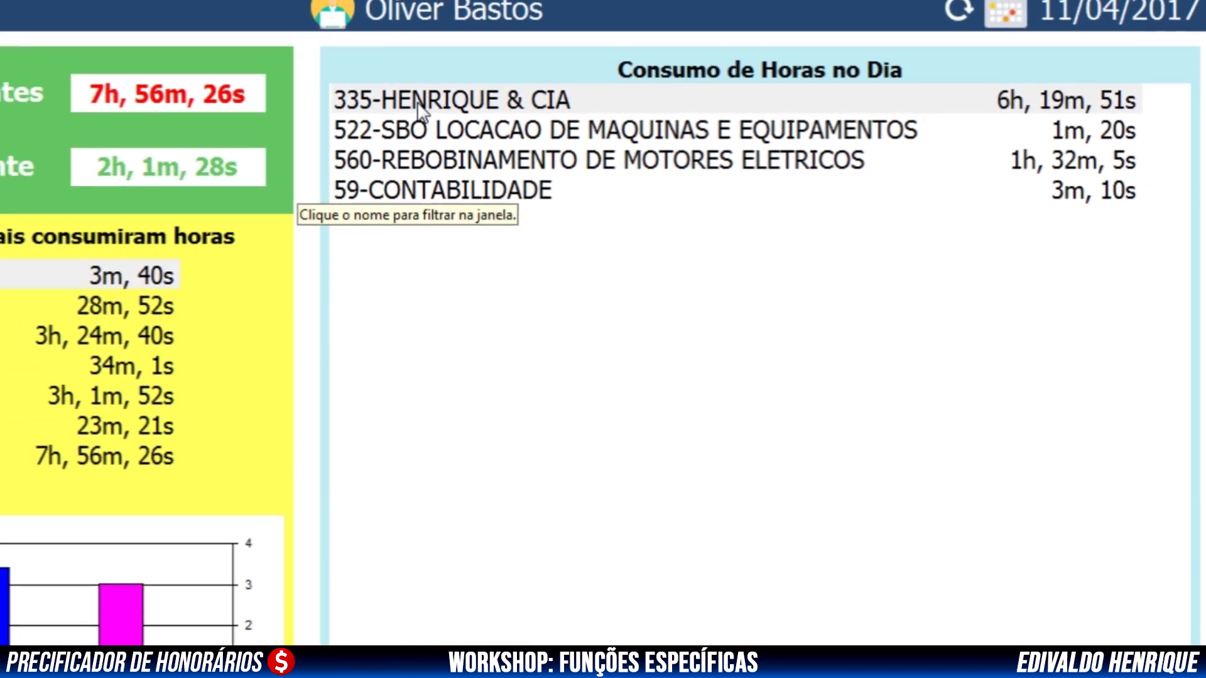
Filter the day's detail to 335-HENRIQUE & CIA and scroll through its activity breakdown
{"action": "left_click", "coordinate": [419, 108]}
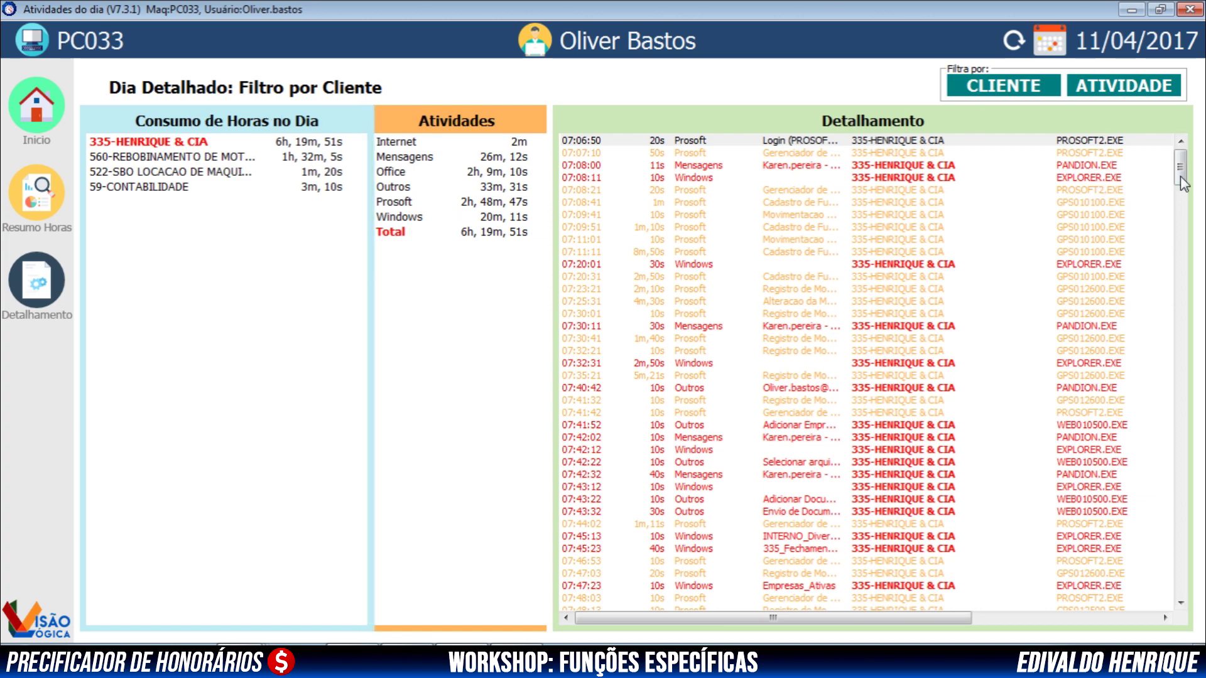
{"action": "left_click_drag", "start_coordinate": [1183, 183], "coordinate": [1163, 157]}
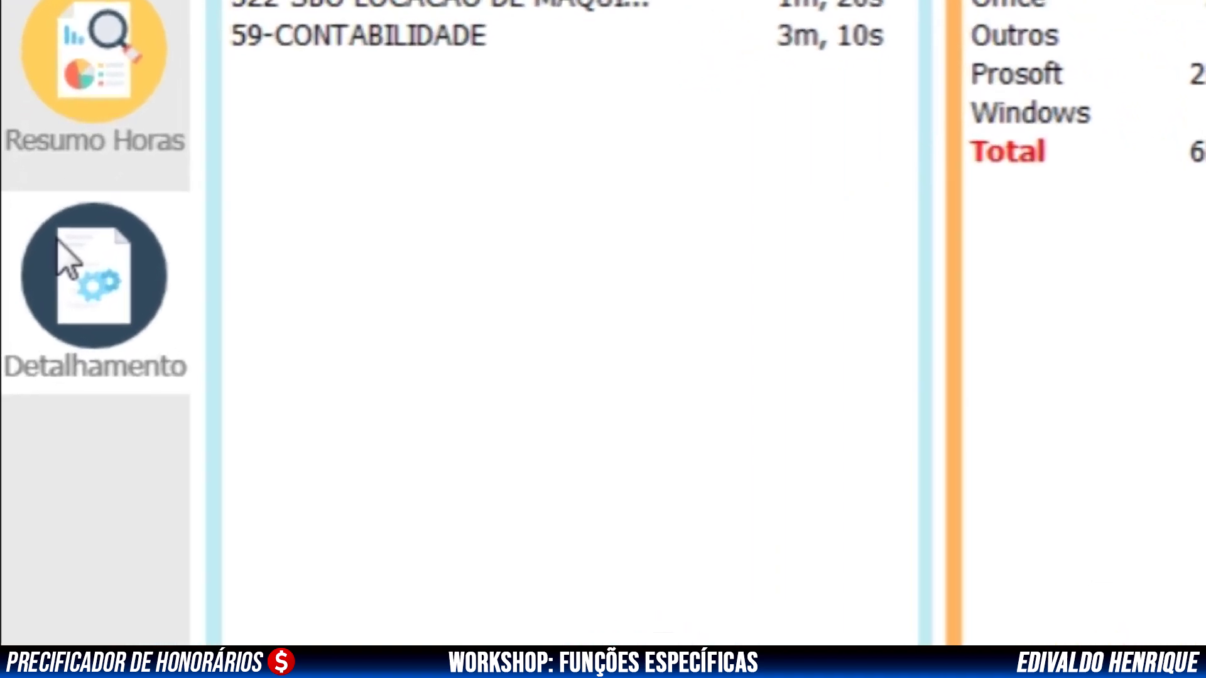
Open the Detalhamento log for 11/04/2017 and scroll its table to the bottom and back
{"action": "left_click", "coordinate": [63, 251]}
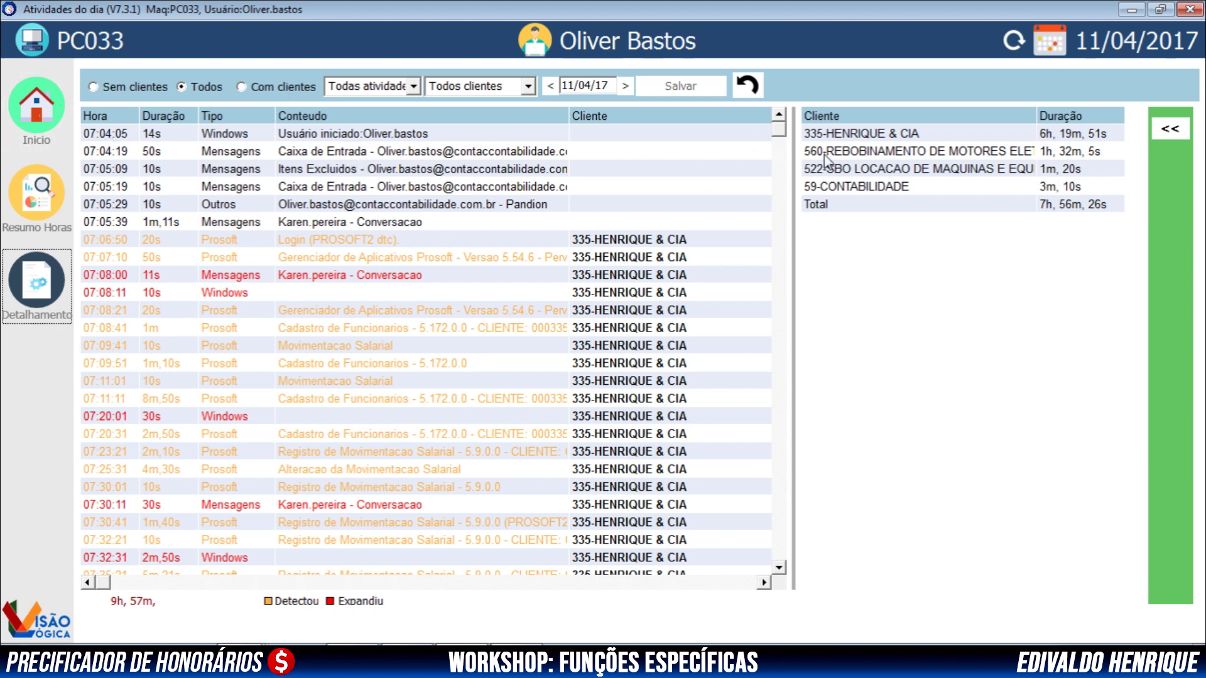
{"action": "left_click_drag", "start_coordinate": [779, 132], "coordinate": [783, 556]}
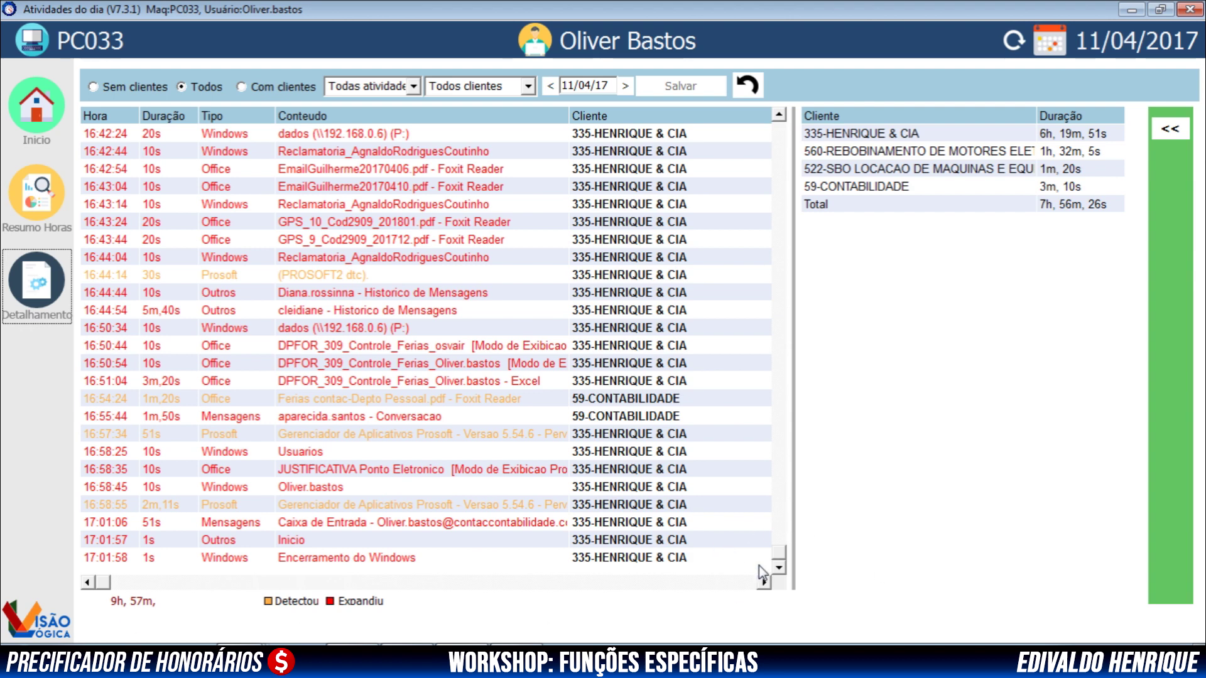
{"action": "left_click_drag", "start_coordinate": [780, 559], "coordinate": [779, 130]}
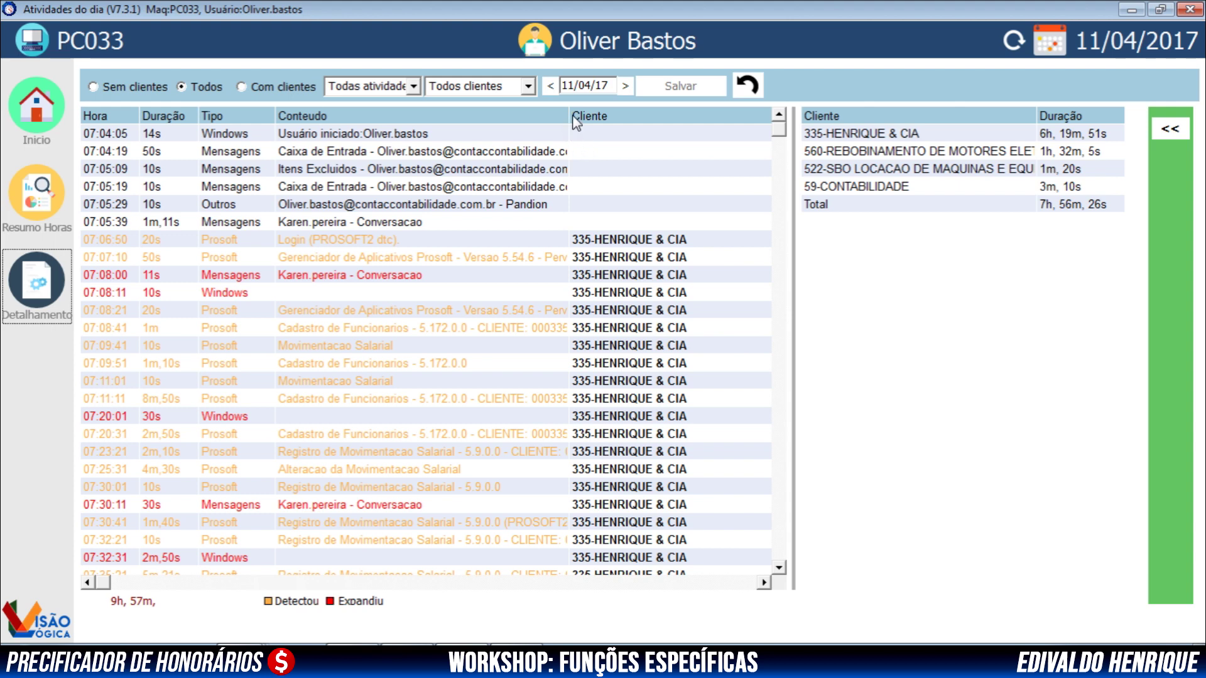
Widen the Conteudo column and scroll down to entries like Mensagens and Pessoal without a client
{"action": "left_click_drag", "start_coordinate": [569, 116], "coordinate": [646, 130]}
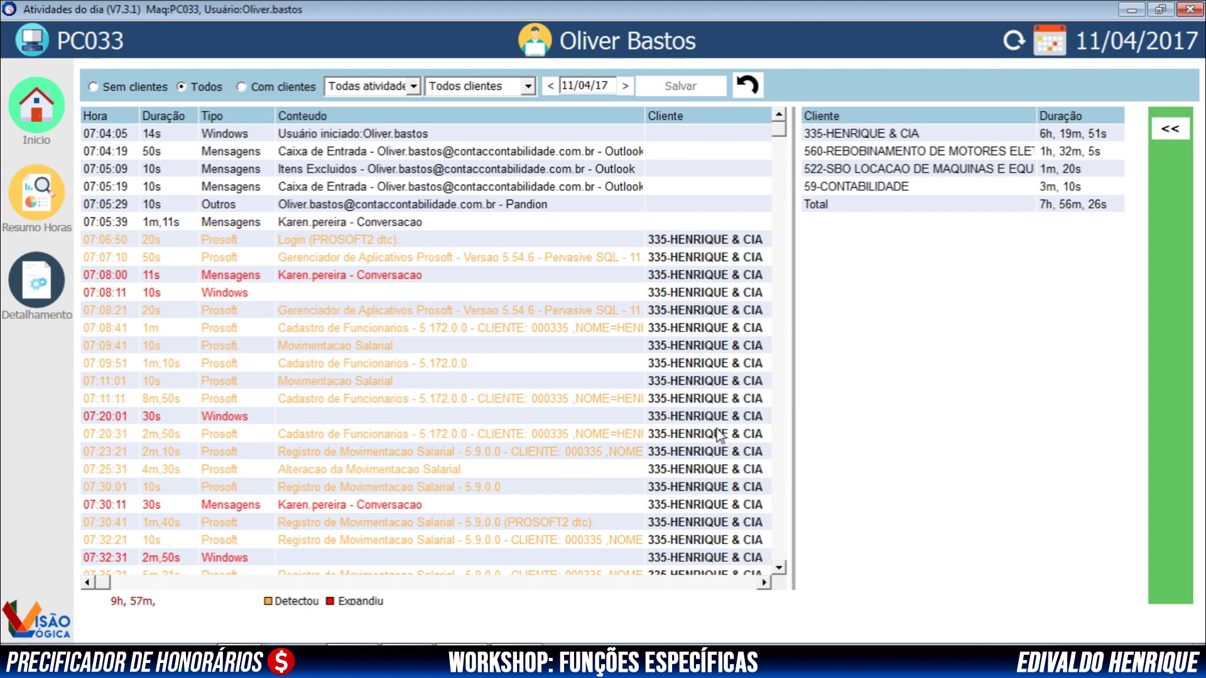
{"action": "scroll", "coordinate": [781, 570], "scroll_direction": "down", "scroll_amount": 3}
{"action": "scroll", "coordinate": [781, 571], "scroll_direction": "down", "scroll_amount": 5}
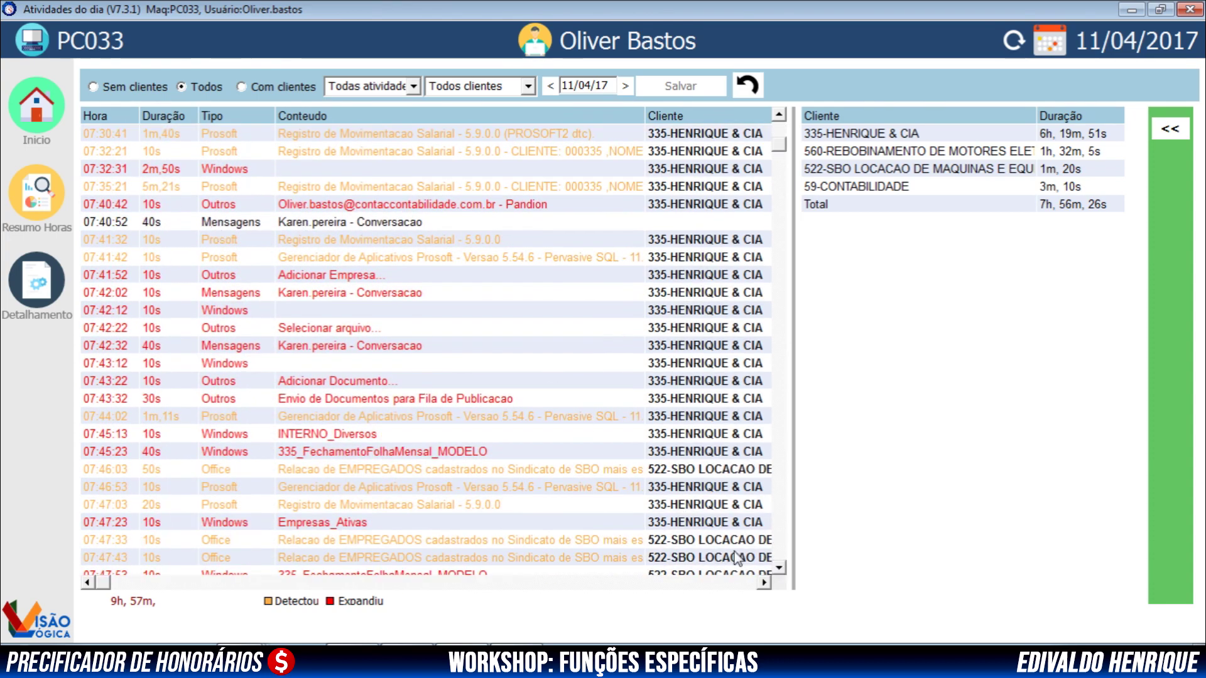
{"action": "scroll", "coordinate": [781, 571], "scroll_direction": "down", "scroll_amount": 2}
{"action": "scroll", "coordinate": [780, 566], "scroll_direction": "down", "scroll_amount": 3}
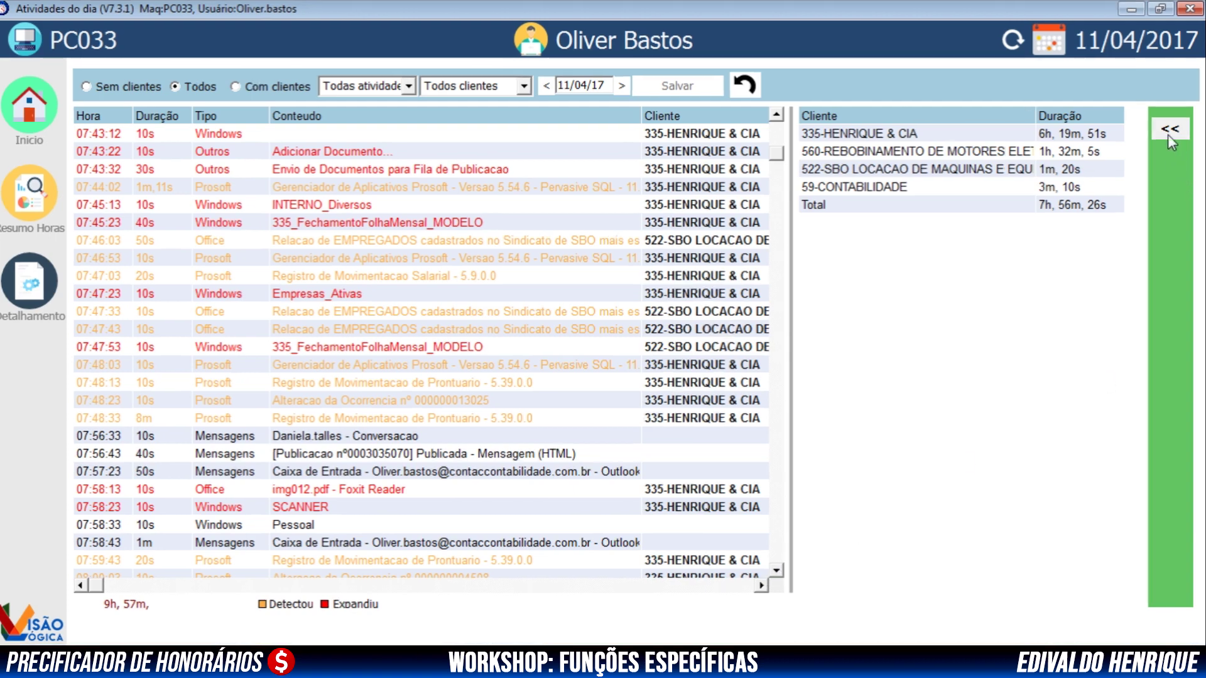
Expand and collapse the green client-expansion options panel, then scroll down the Resultado Análise overview
{"action": "left_click", "coordinate": [1168, 130]}
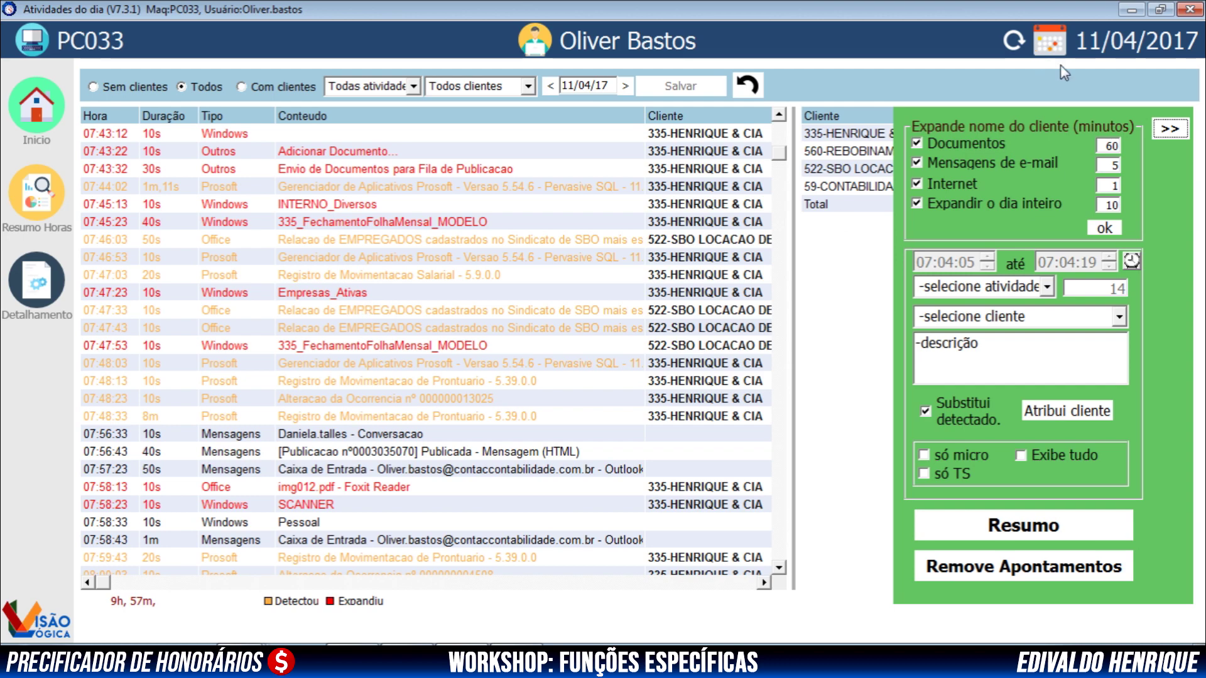
{"action": "left_click", "coordinate": [1169, 128]}
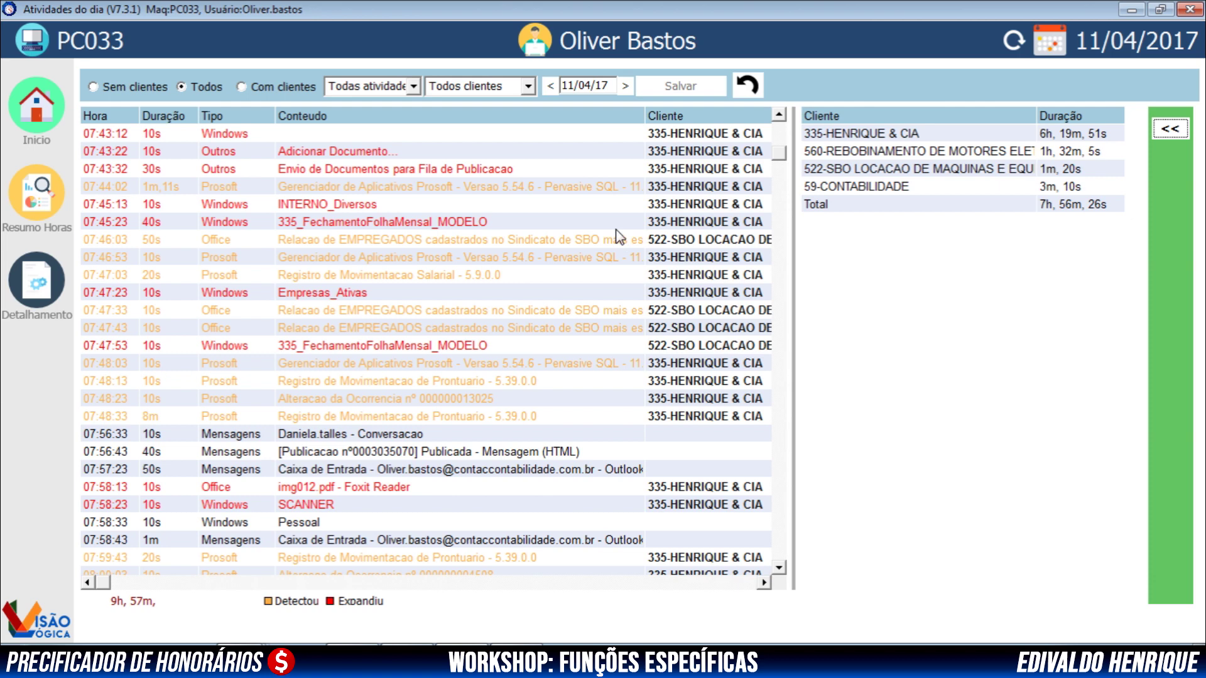
{"action": "left_click", "coordinate": [779, 567]}
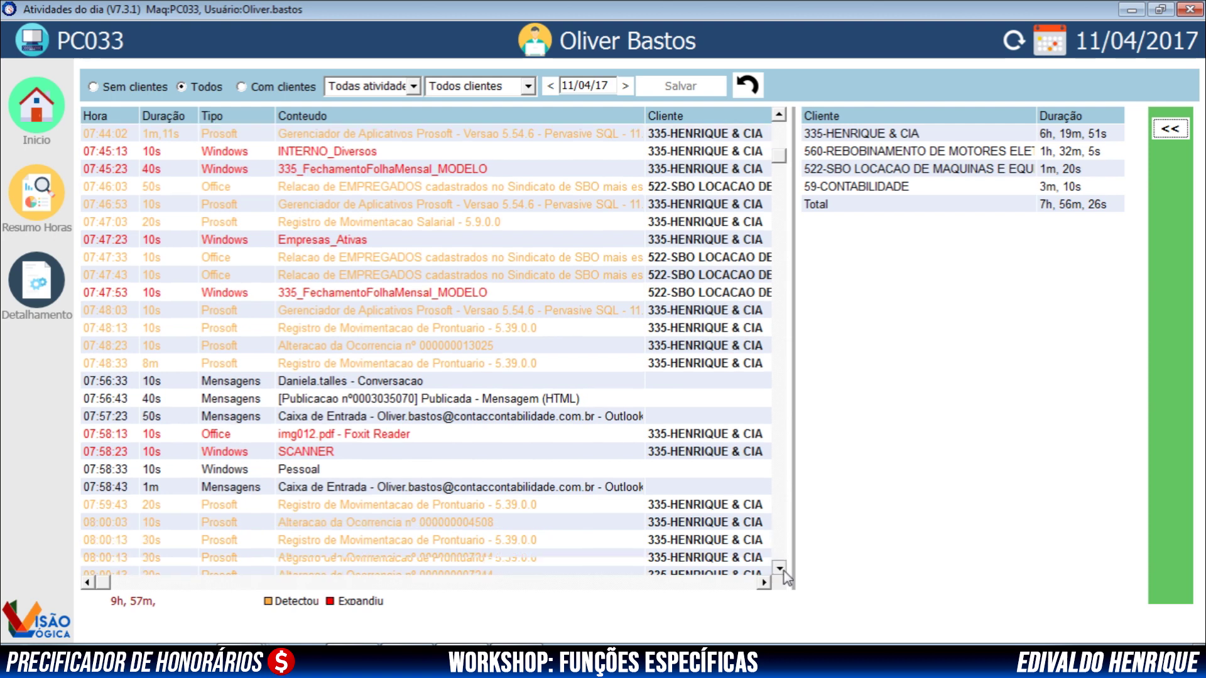
{"action": "left_click", "coordinate": [779, 567]}
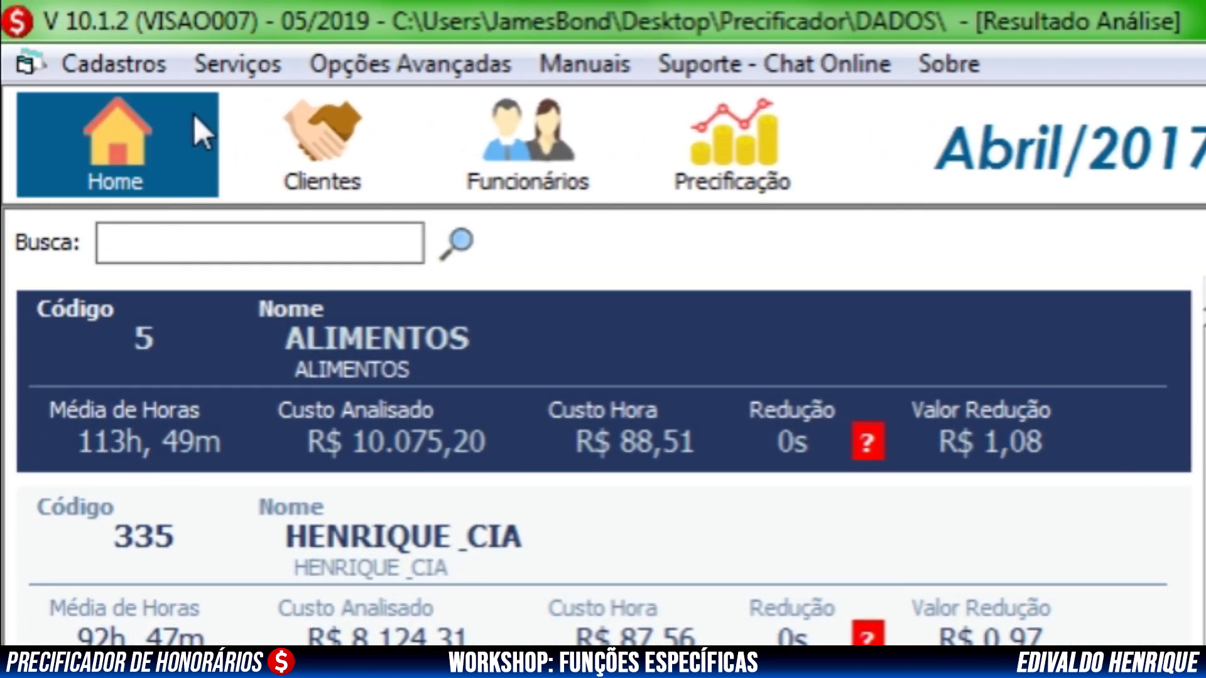
Open the Serviços menu to show the available services
{"action": "left_click", "coordinate": [237, 68]}
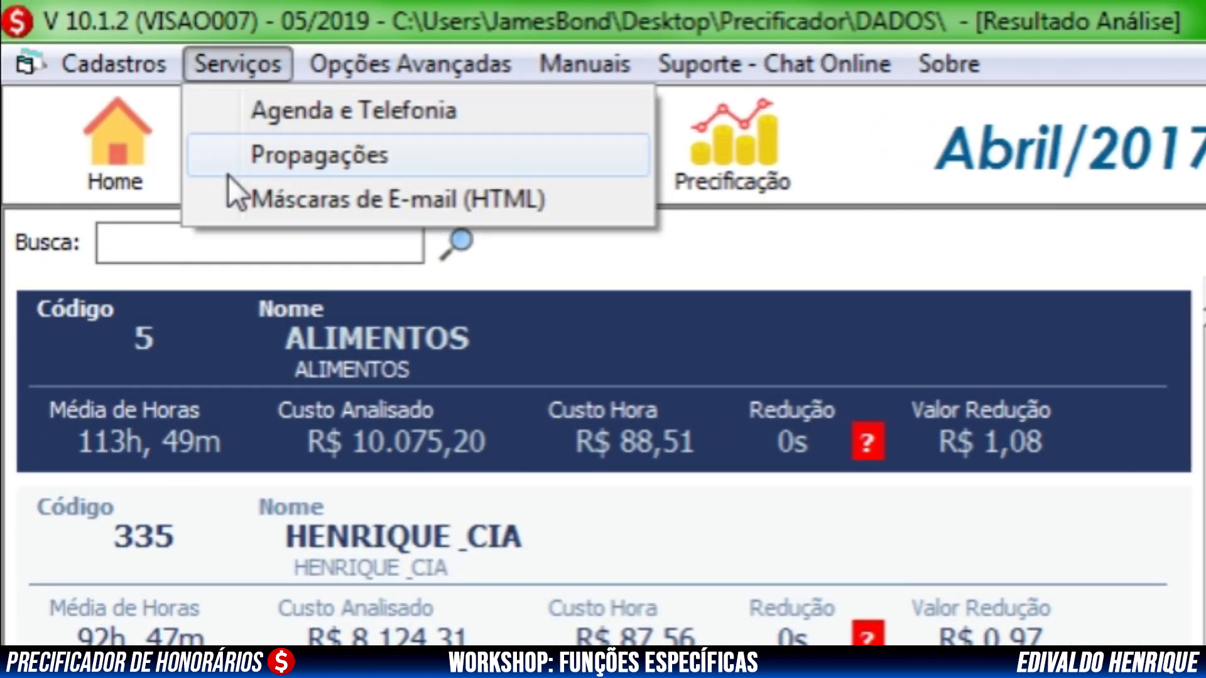
Open Serviços > Máscaras de E-mail (HTML) and select the TimeSheet-Produtividade mask to preview it
{"action": "left_click", "coordinate": [258, 199]}
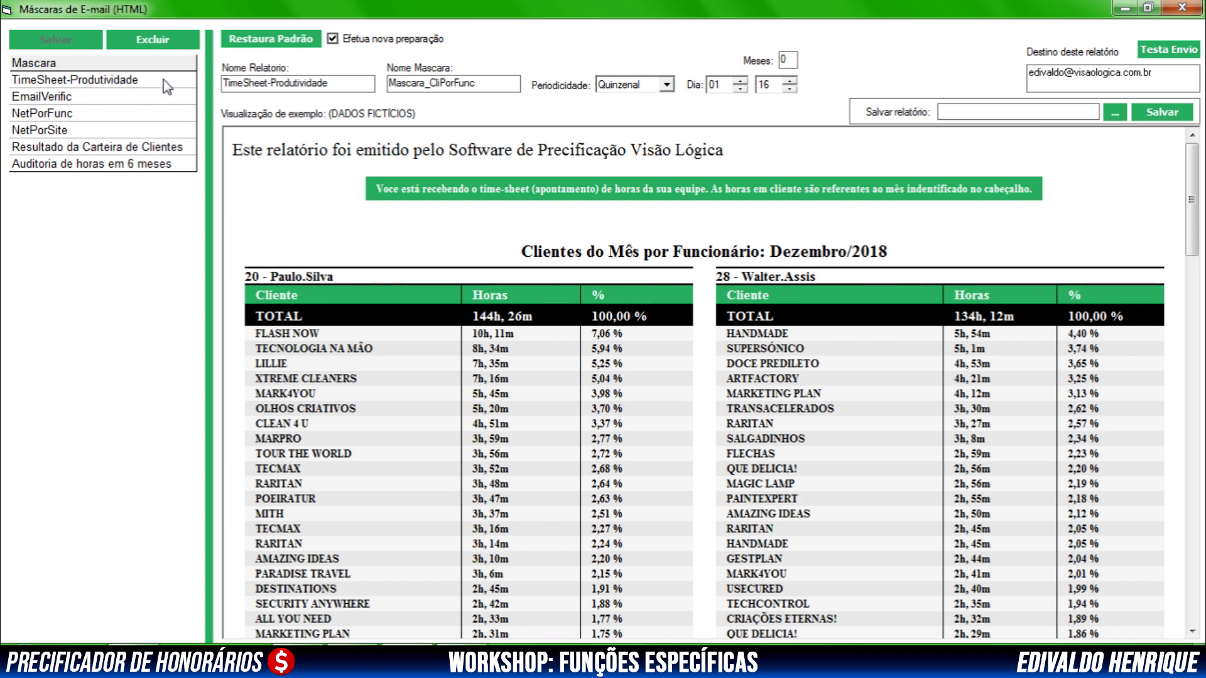
{"action": "left_click", "coordinate": [38, 83]}
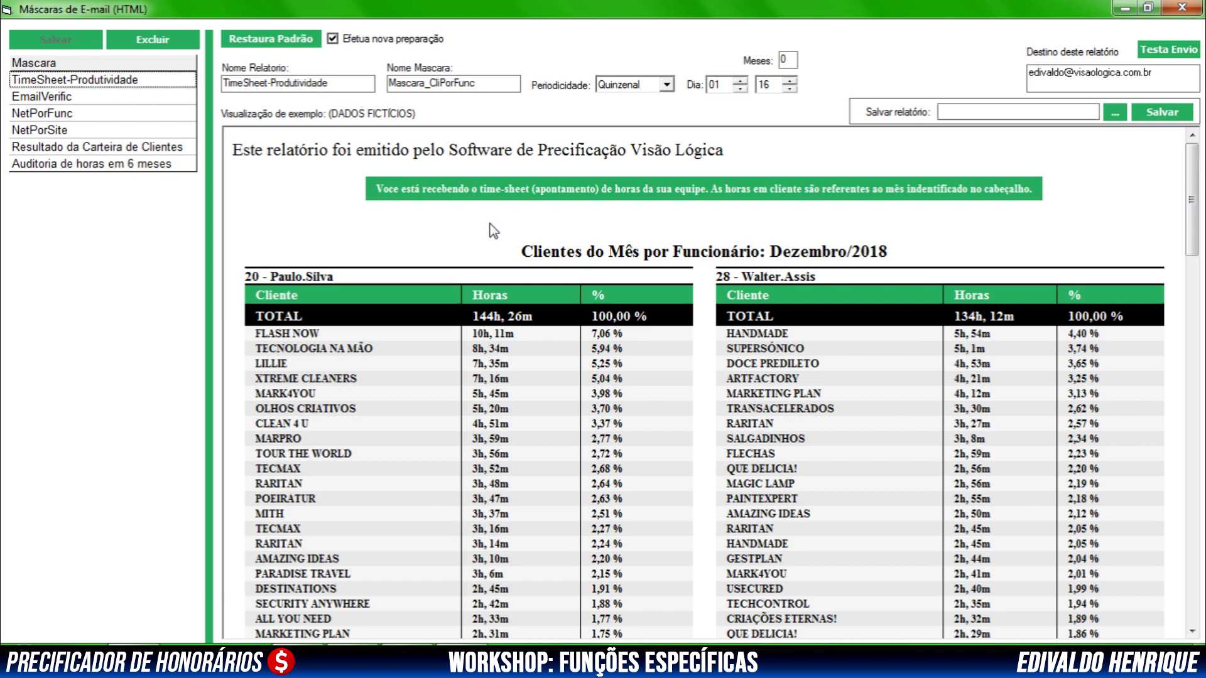
{"action": "left_click", "coordinate": [67, 115]}
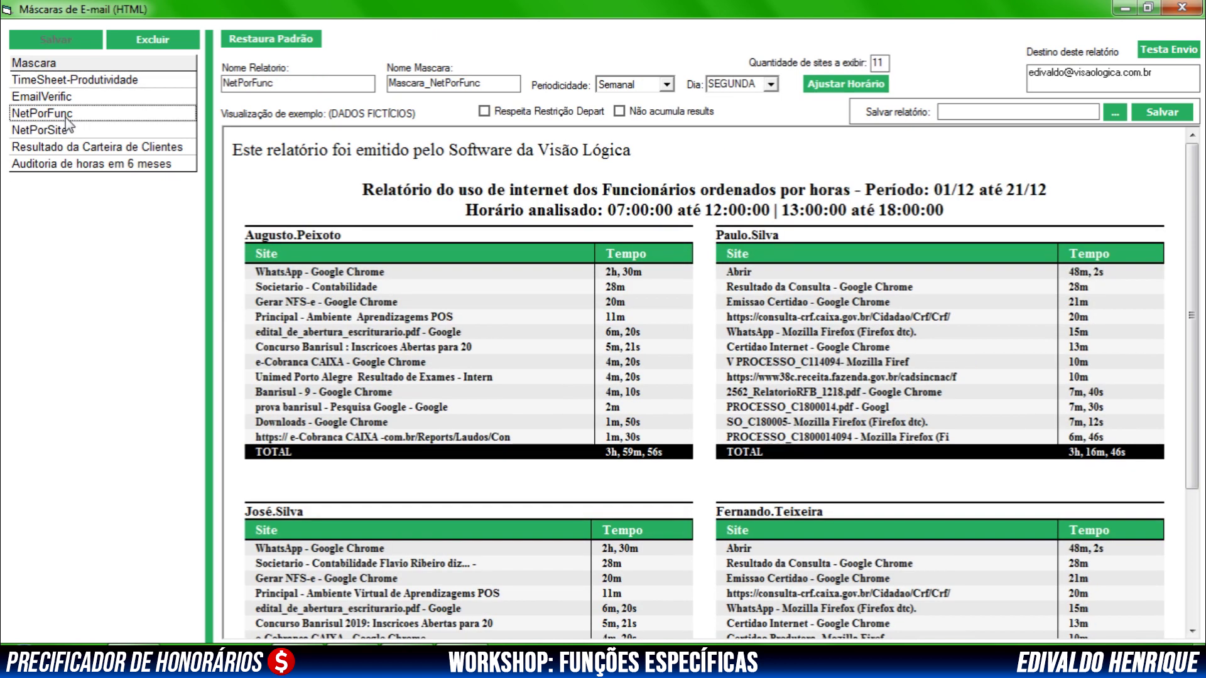
{"action": "left_click", "coordinate": [63, 132]}
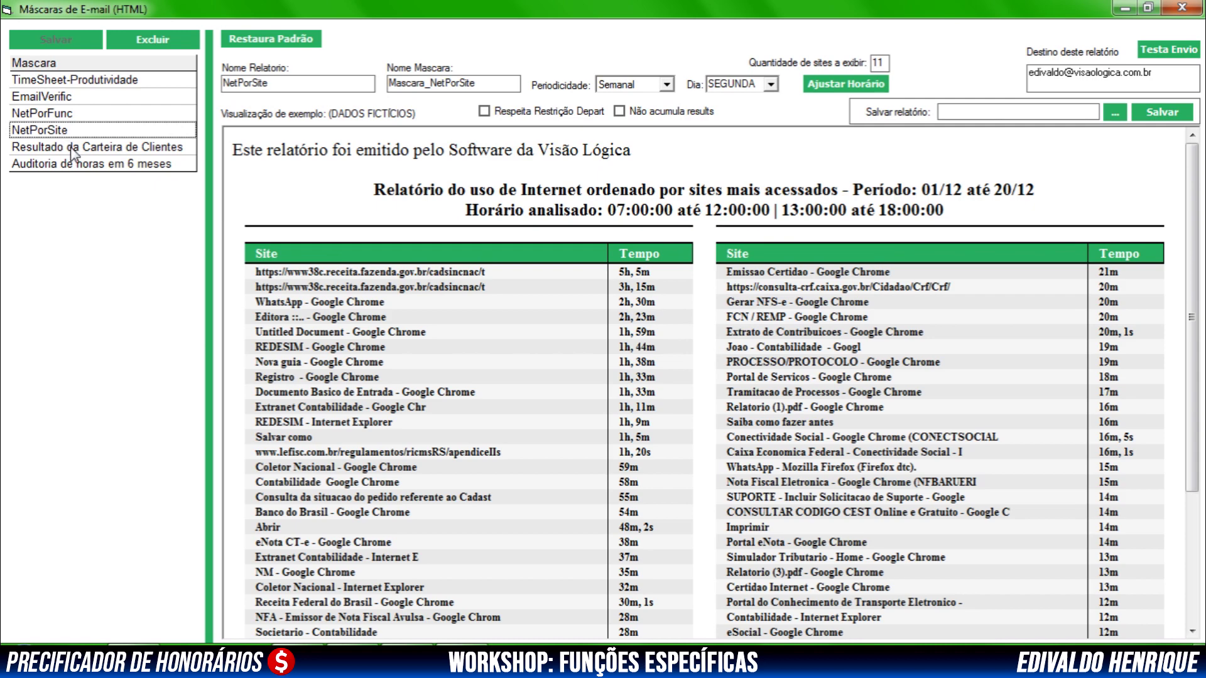
{"action": "left_click", "coordinate": [73, 148]}
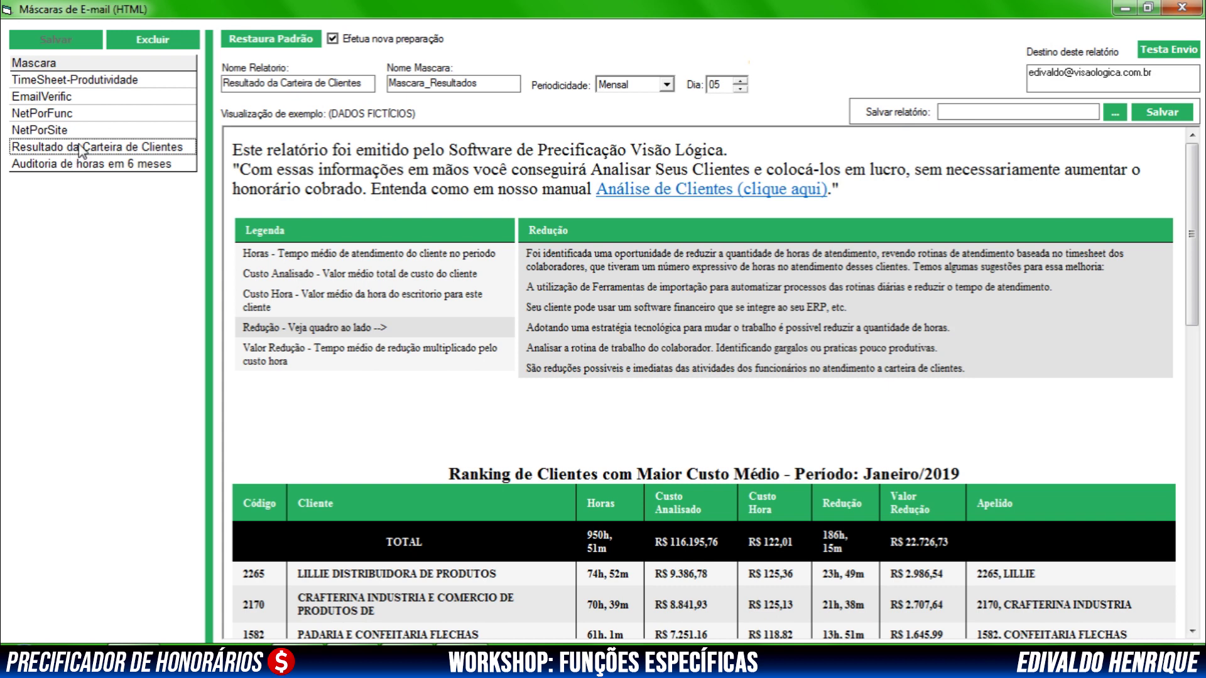
{"action": "left_click", "coordinate": [76, 164]}
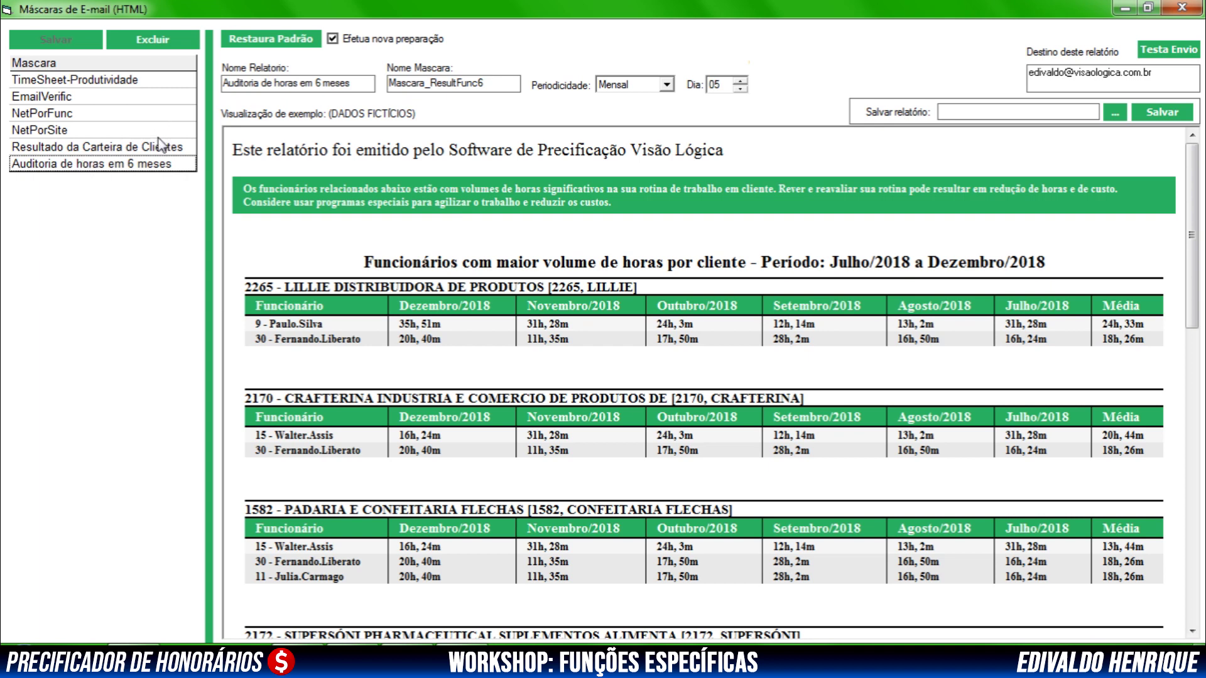
{"action": "left_click", "coordinate": [88, 81]}
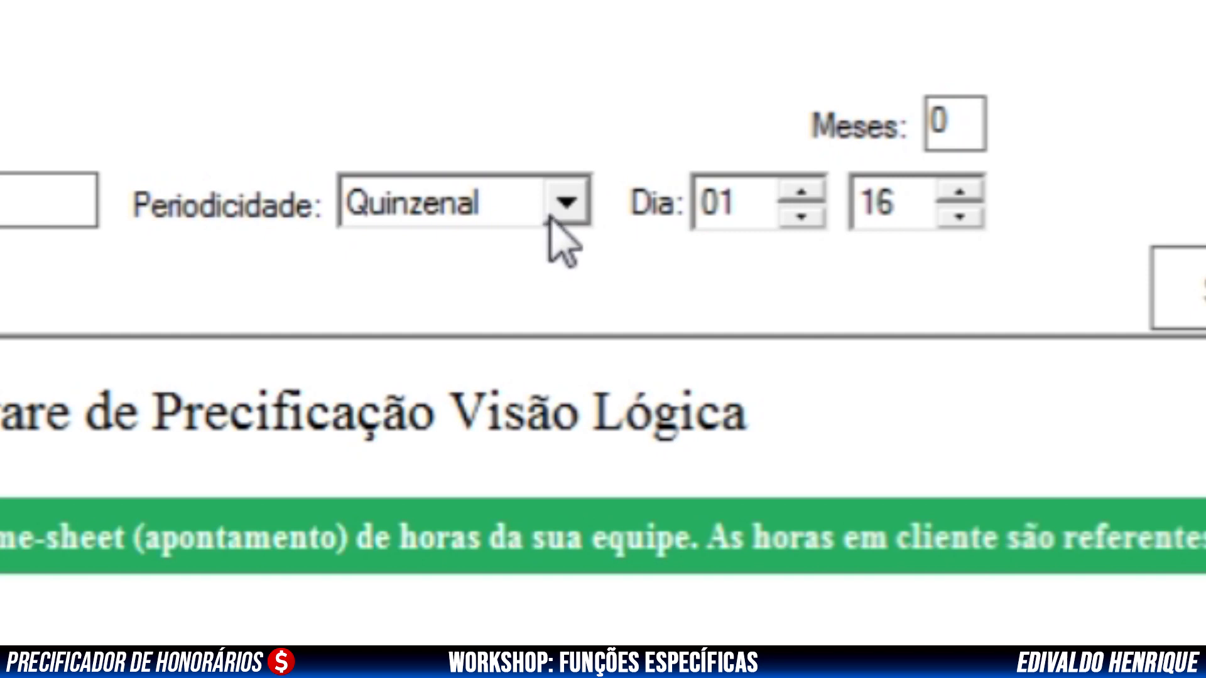
Try the Semanal and Diário periodicity options, then set the report back to Quinzenal
{"action": "left_click", "coordinate": [553, 214]}
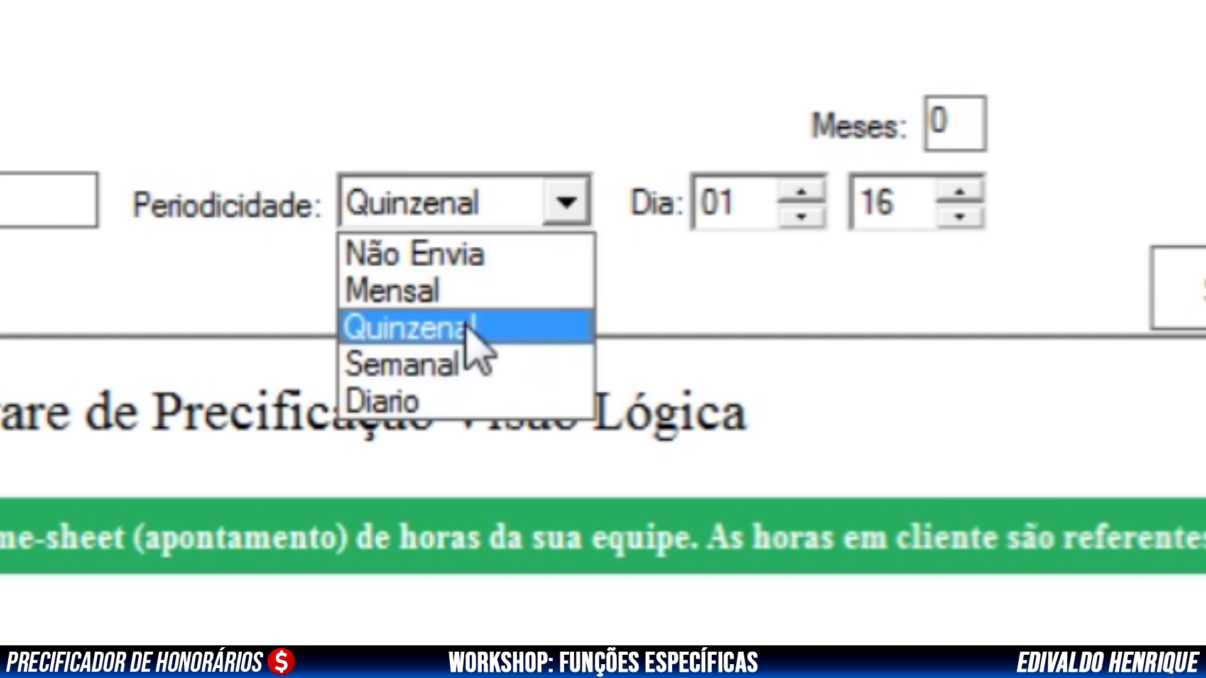
{"action": "left_click", "coordinate": [449, 370]}
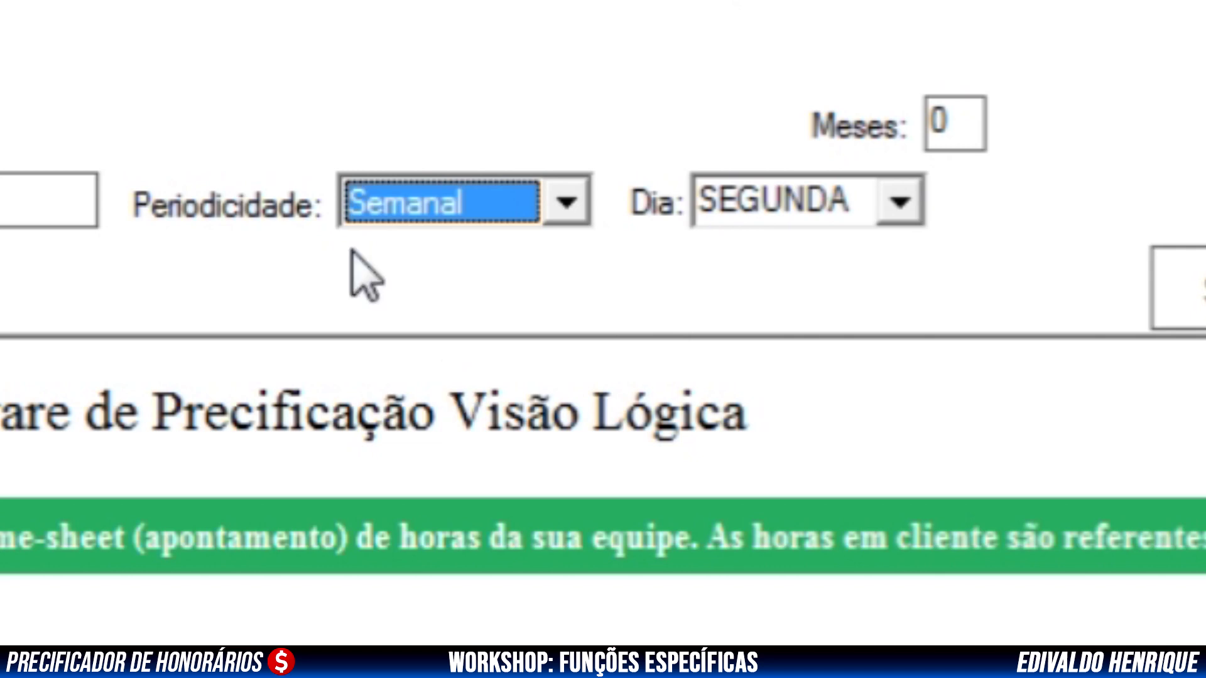
{"action": "left_click", "coordinate": [565, 204]}
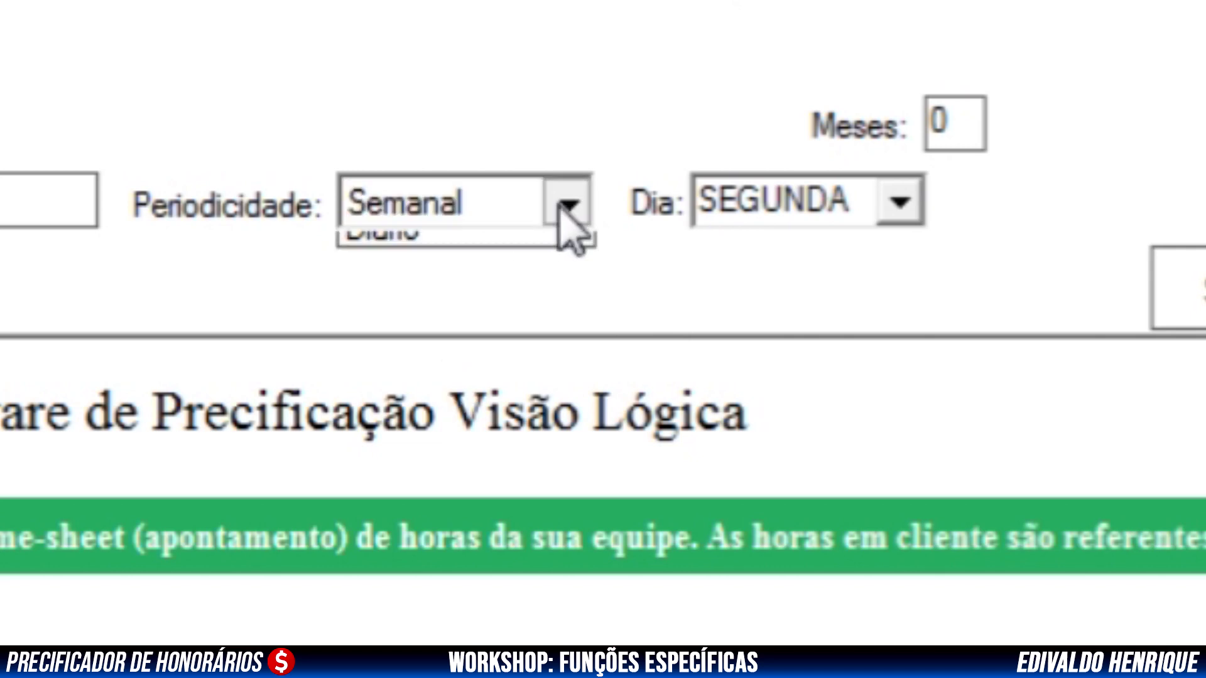
{"action": "left_click", "coordinate": [386, 242]}
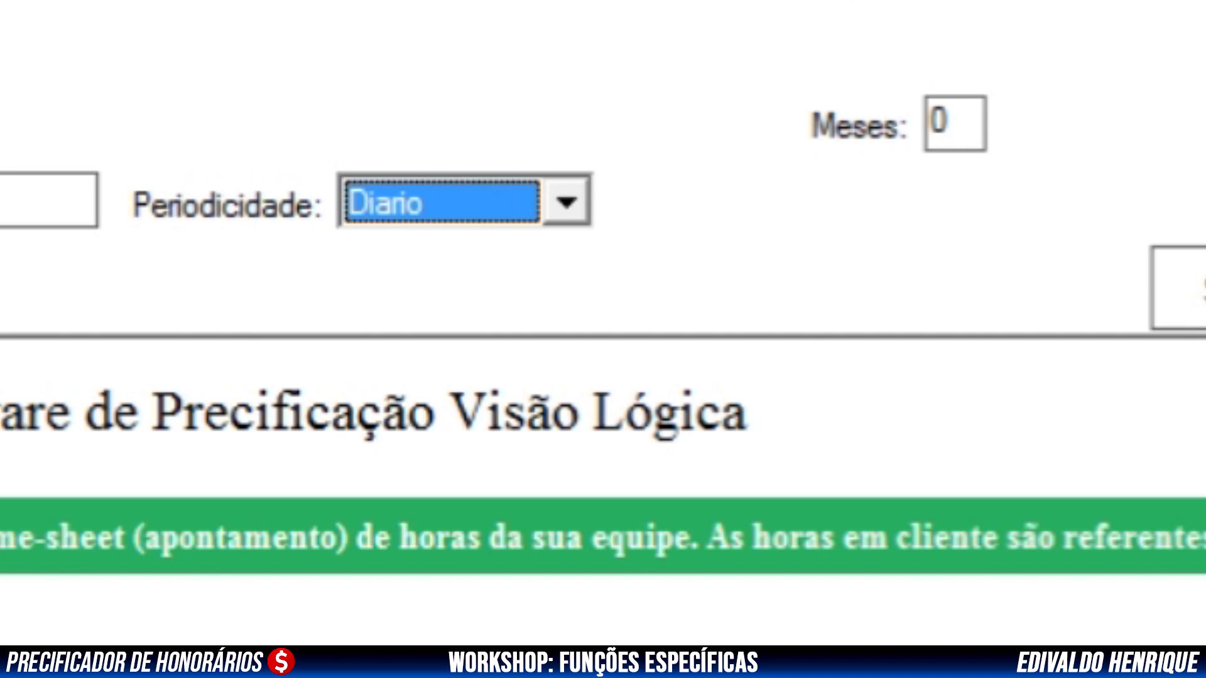
{"action": "left_click", "coordinate": [552, 197]}
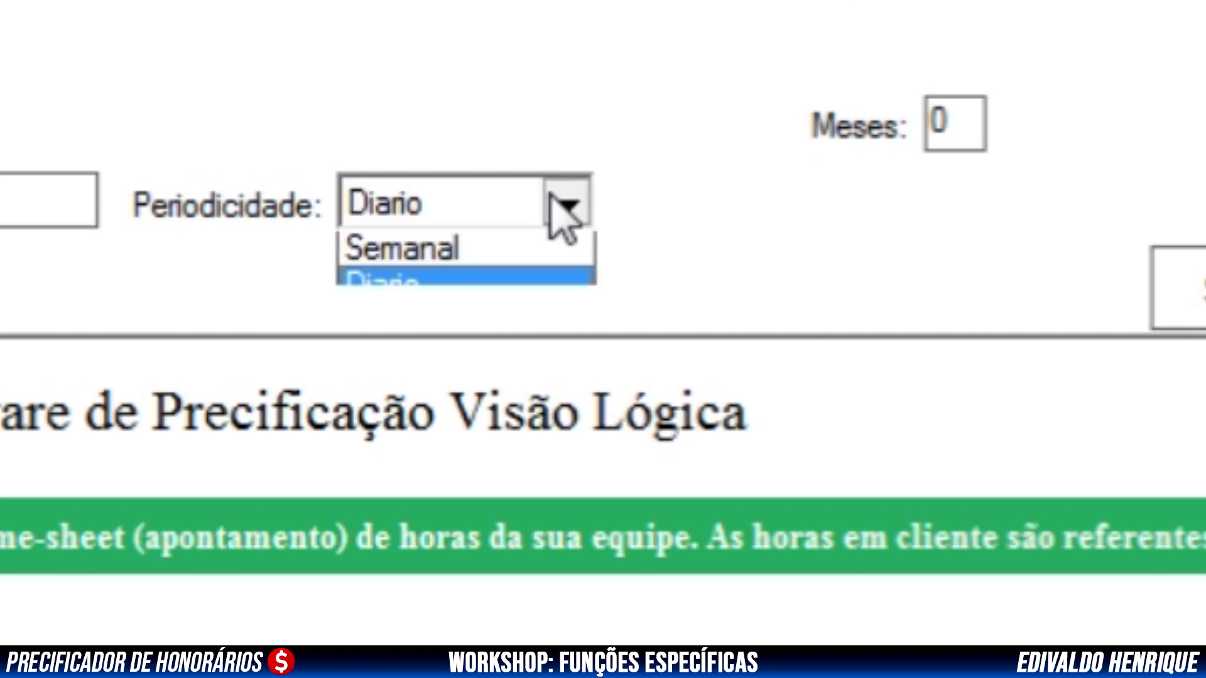
{"action": "left_click", "coordinate": [402, 312]}
Change the fortnightly send days from 01 and 16 to 05 and 25
{"action": "left_click", "coordinate": [726, 208]}
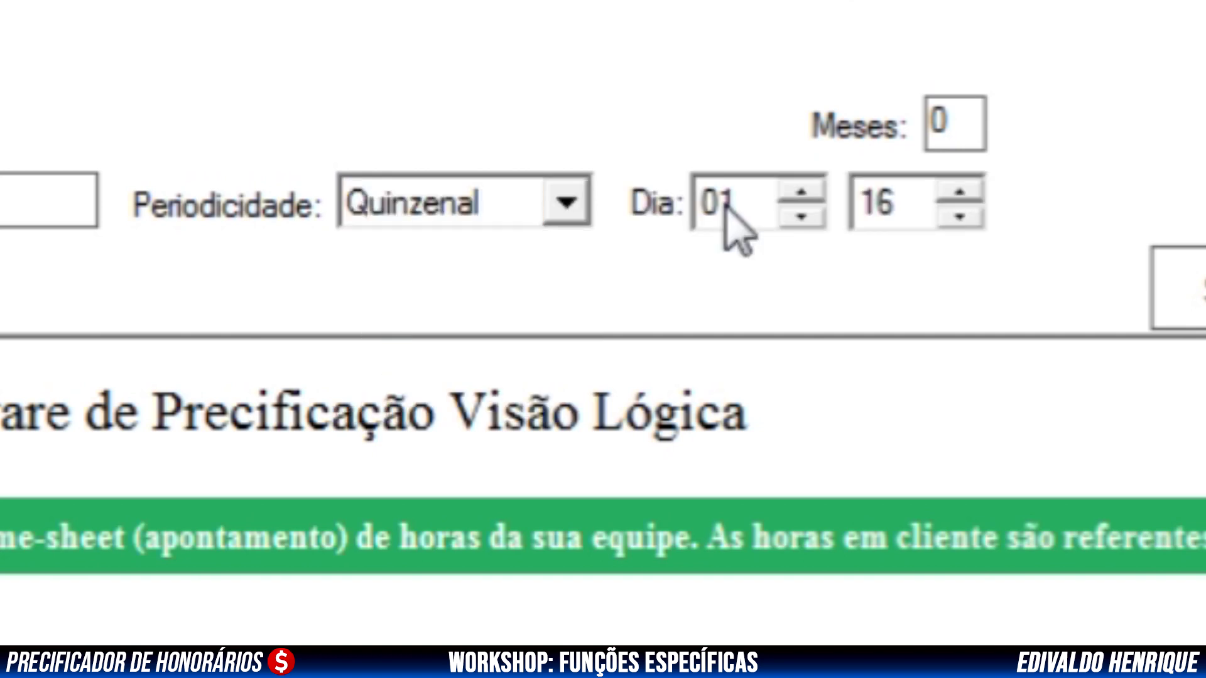
{"action": "double_click", "coordinate": [728, 204]}
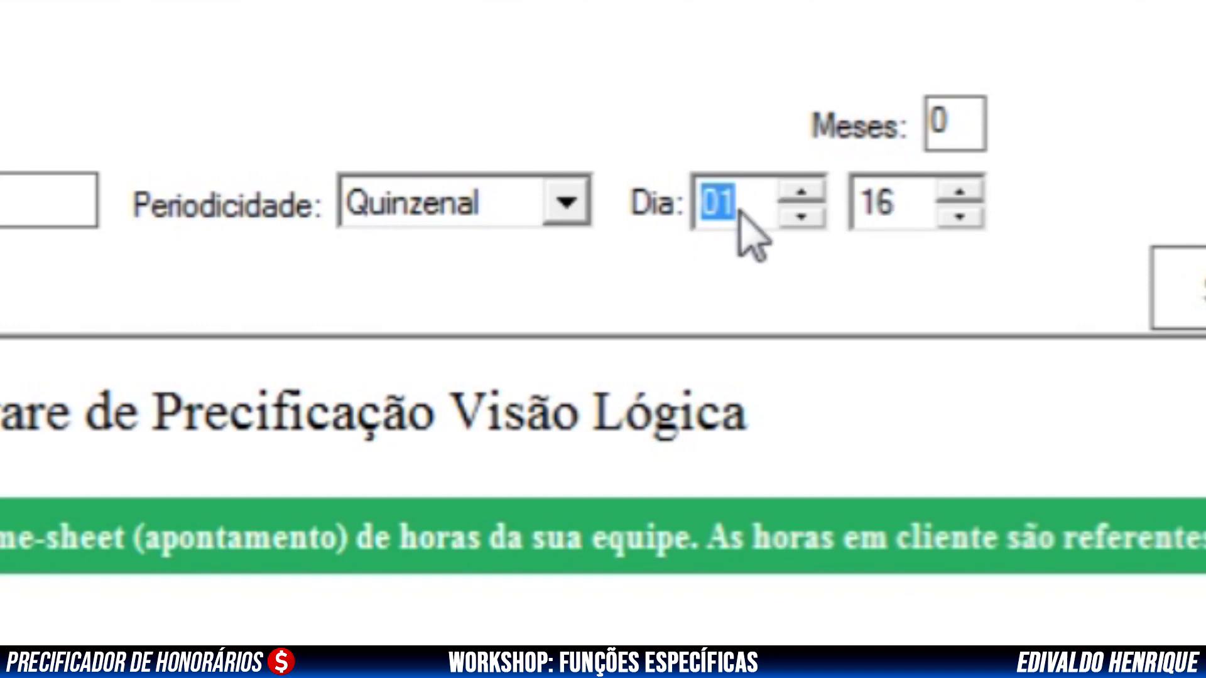
{"action": "key", "text": "Up"}
{"action": "key", "text": "Up"}
{"action": "key", "text": "Up"}
{"action": "key", "text": "Up"}
{"action": "double_click", "coordinate": [908, 204]}
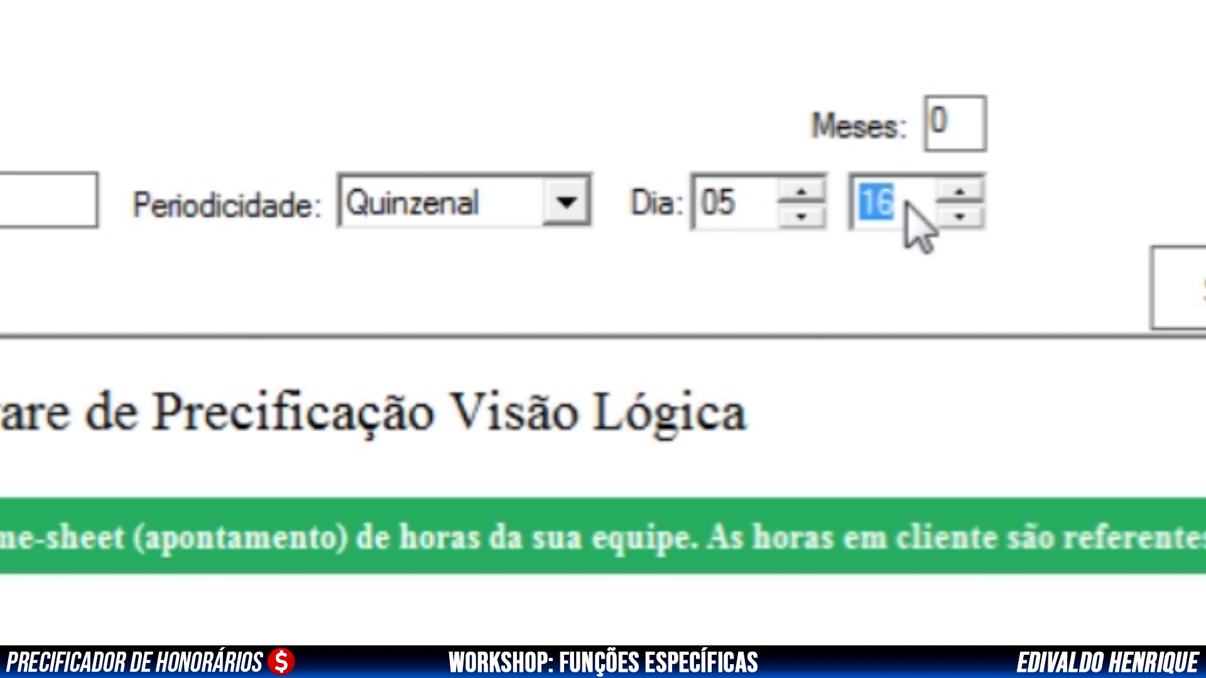
{"action": "scroll", "coordinate": [914, 216], "scroll_direction": "up", "scroll_amount": 3}
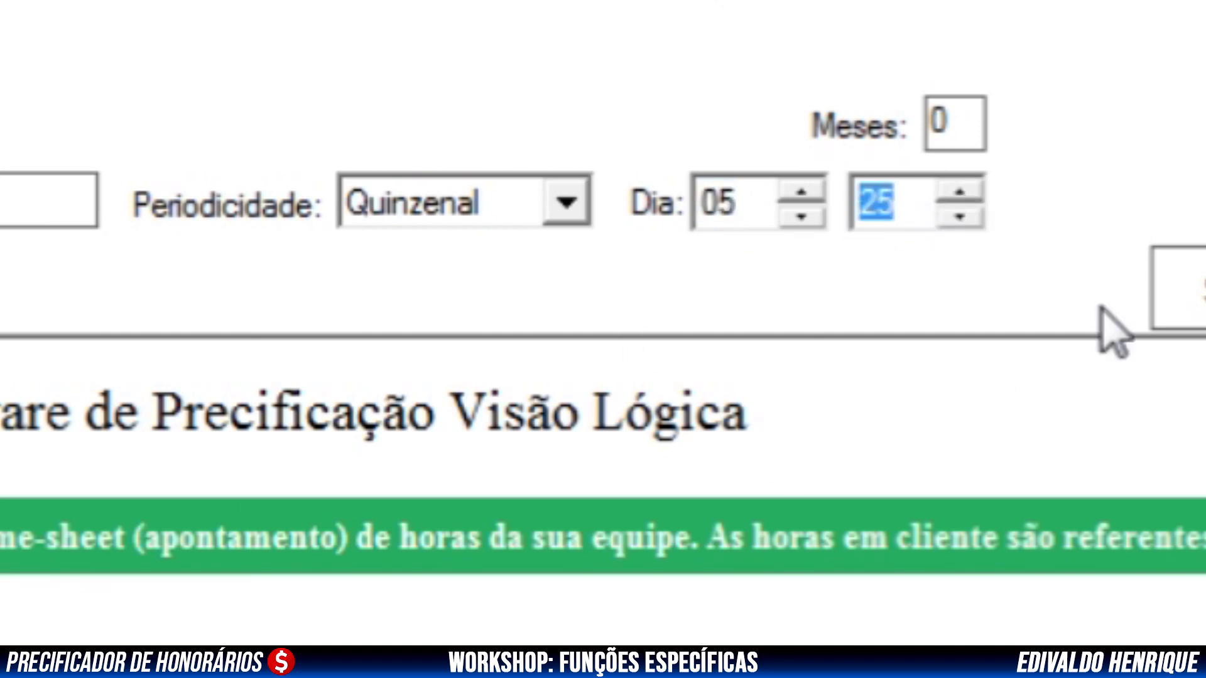
{"action": "left_click", "coordinate": [561, 202]}
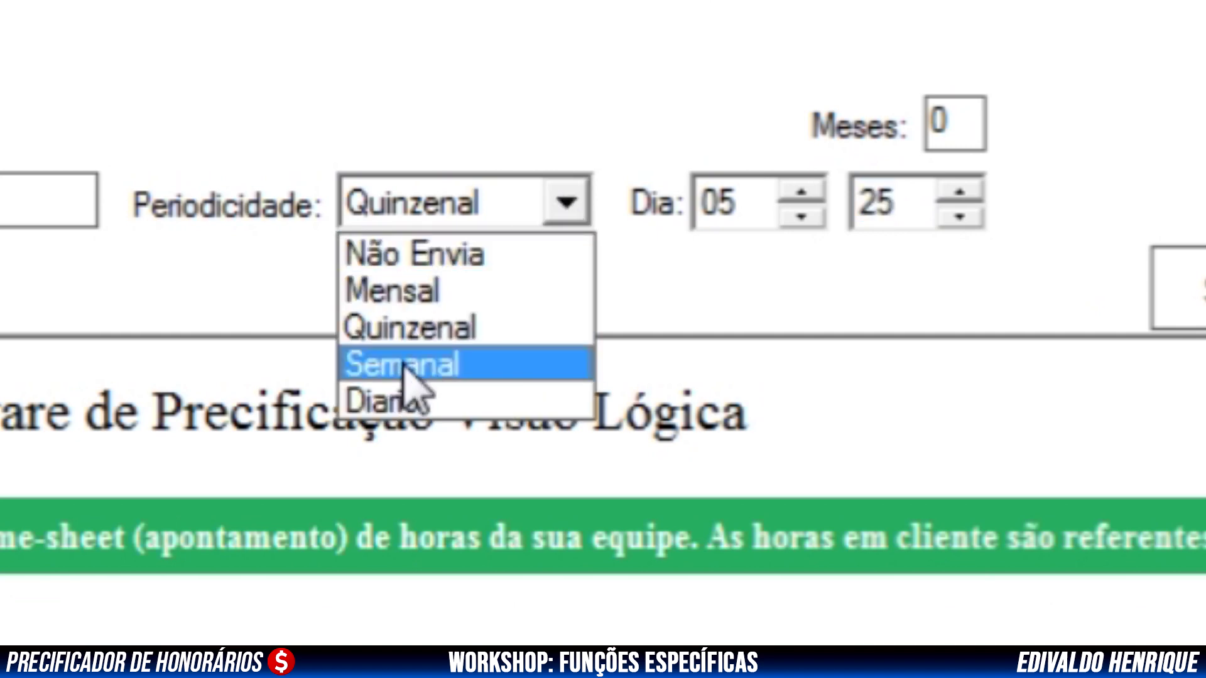
Switch the TimeSheet-Produtividade mask to Semanal periodicity with QUARTA as the send day
{"action": "left_click", "coordinate": [481, 368]}
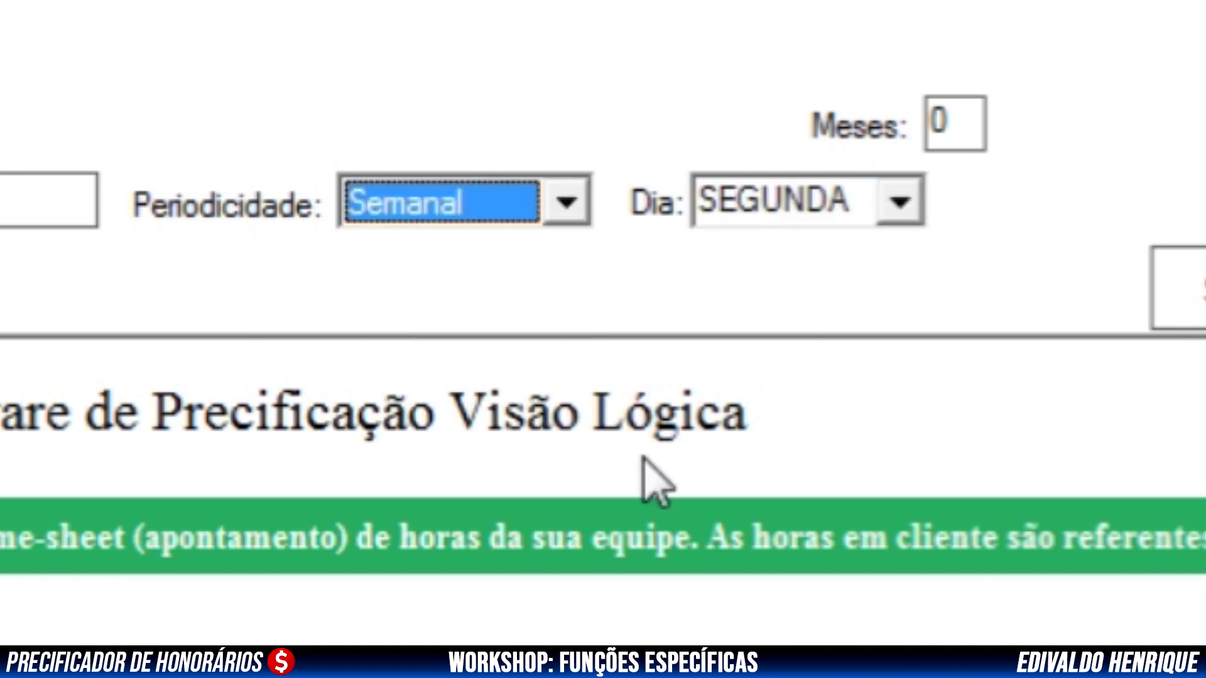
{"action": "left_click", "coordinate": [903, 207]}
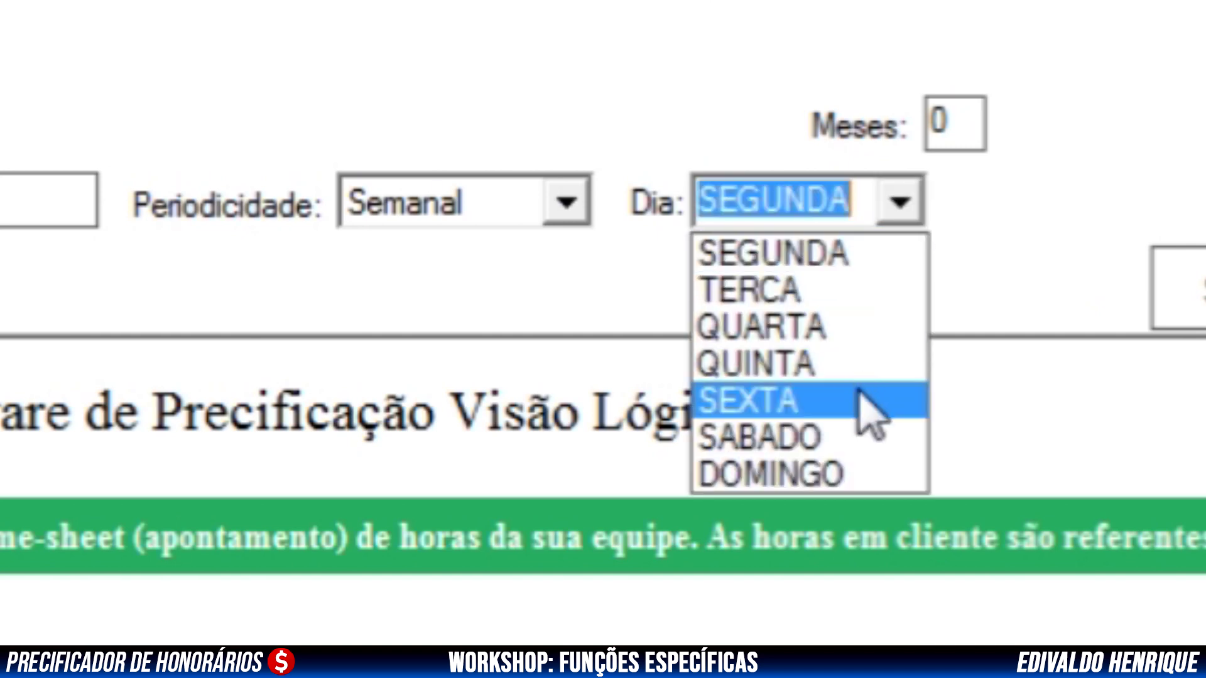
{"action": "left_click", "coordinate": [793, 328]}
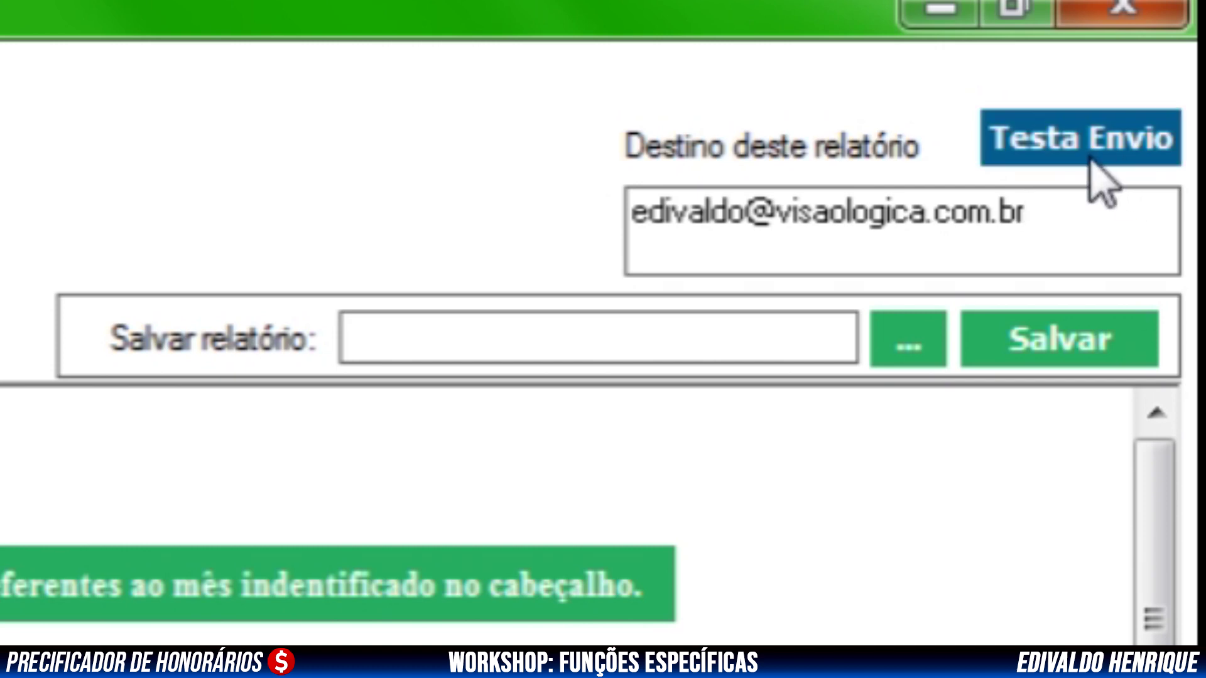
Run Testa Envio for the mask and confirm the 'Envio Realizado.' message with OK
{"action": "left_click", "coordinate": [1066, 145]}
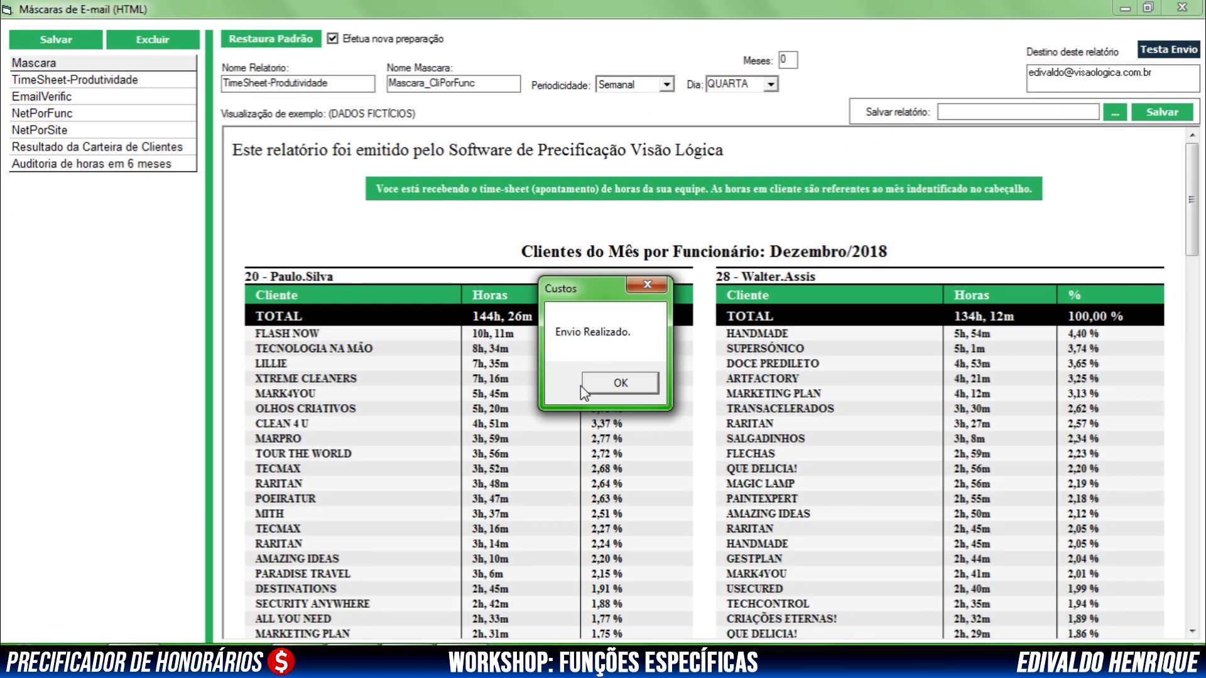
{"action": "left_click", "coordinate": [584, 387]}
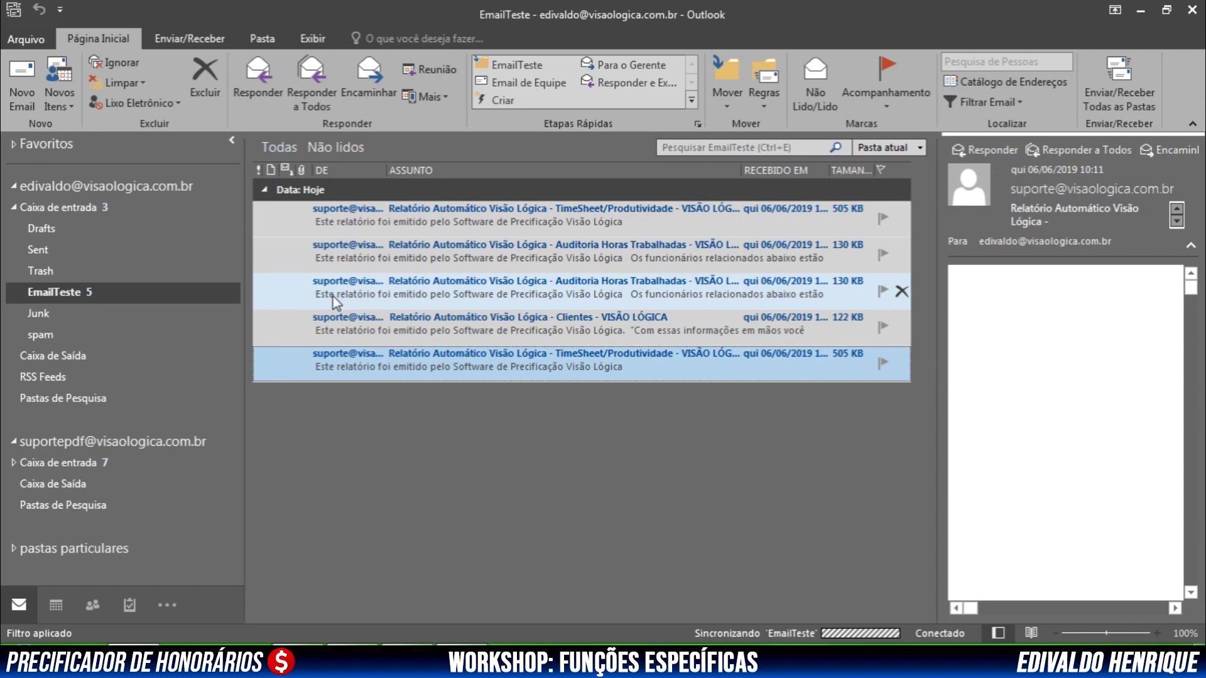
Open the top TimeSheet/Produtividade e-mail in the EmailTeste folder, review it, and close it
{"action": "left_click", "coordinate": [456, 225]}
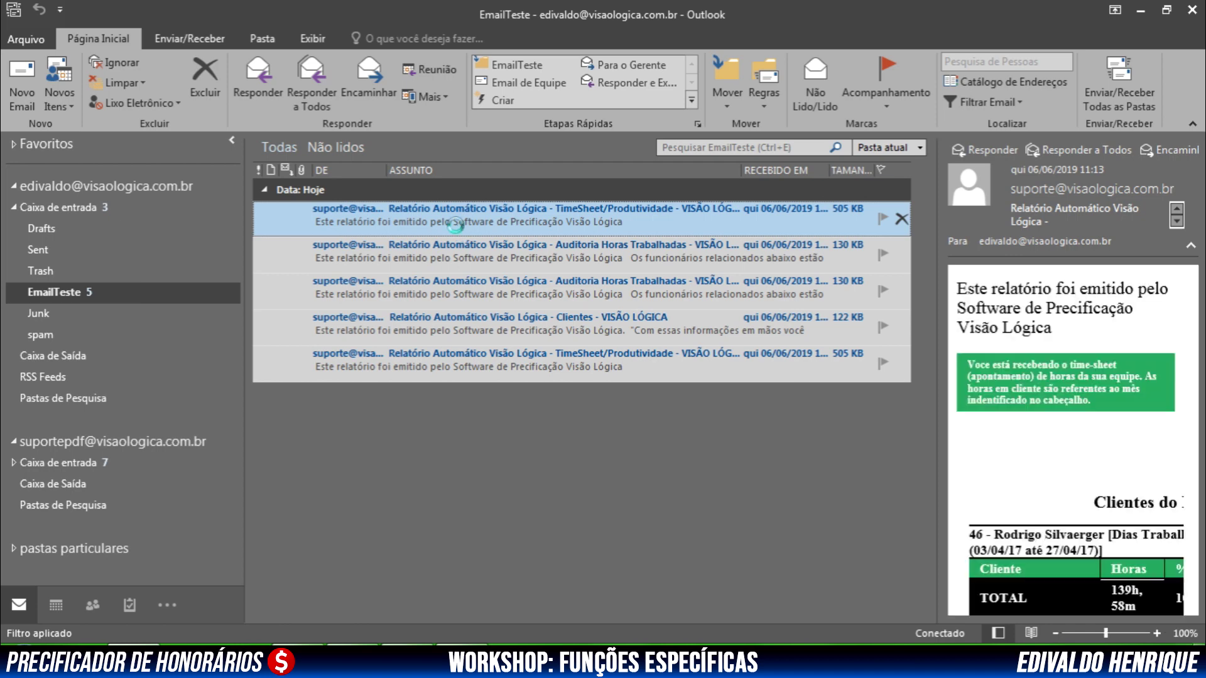
{"action": "double_click", "coordinate": [456, 223]}
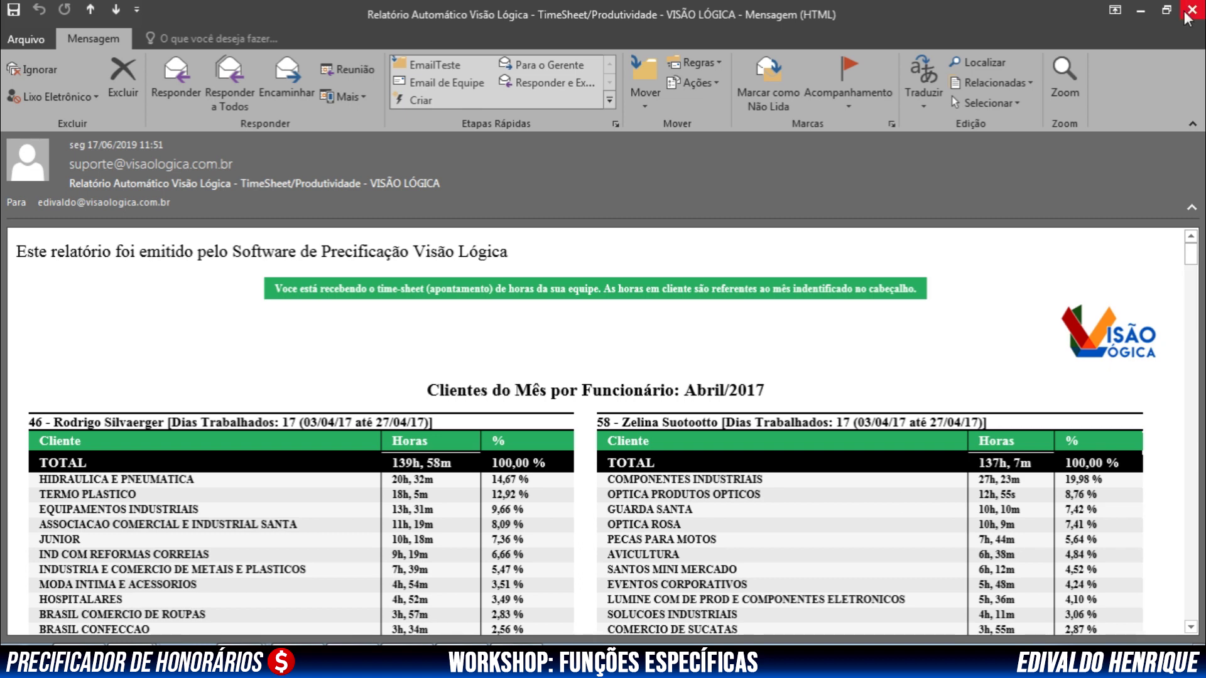
{"action": "key", "text": "Escape"}
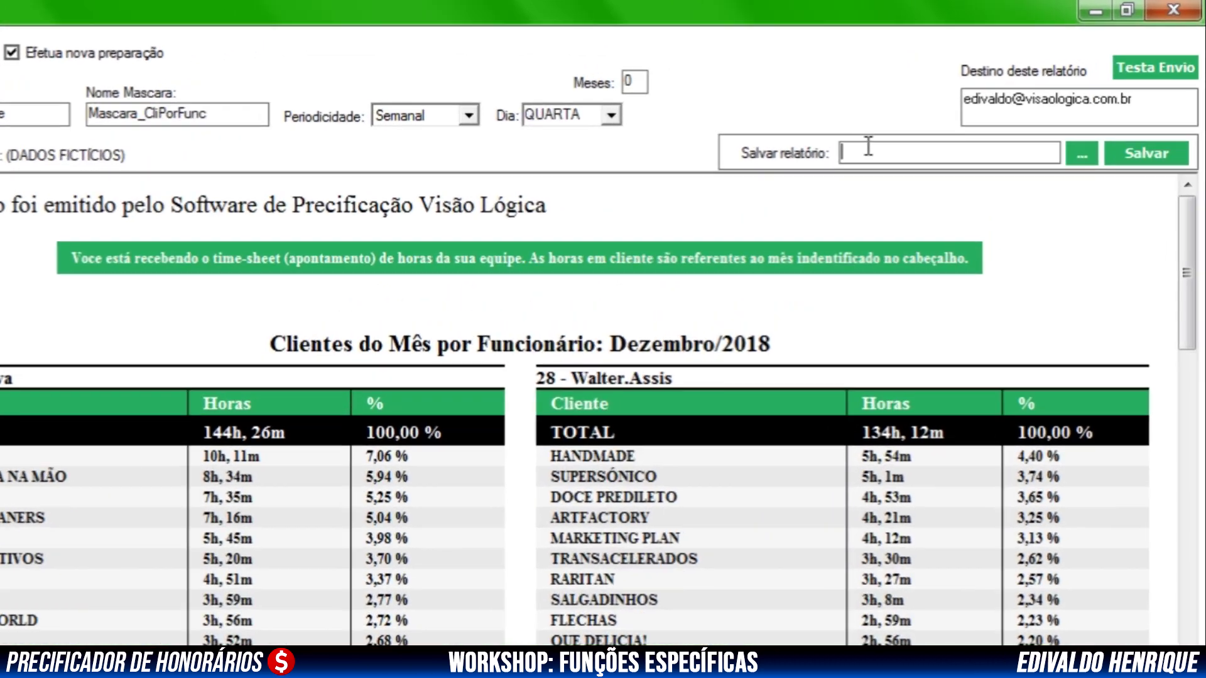
Browse from the Salvar relatório field into the Precificador folder in the file dialog
{"action": "left_click", "coordinate": [960, 109]}
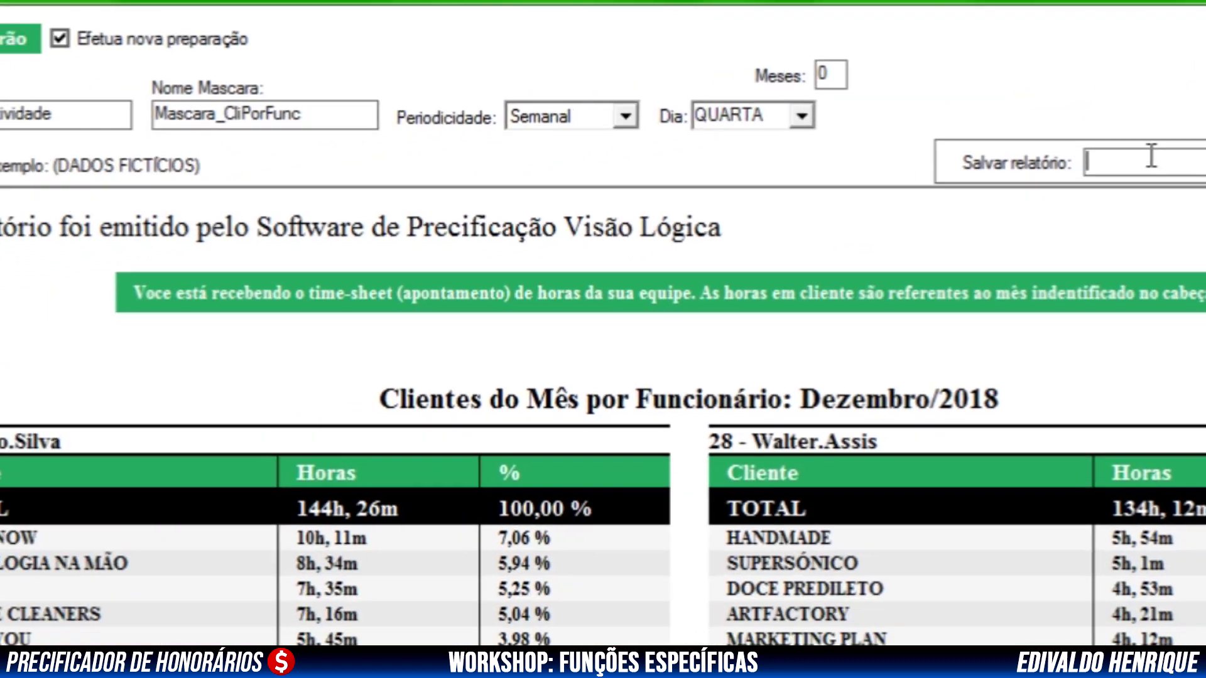
{"action": "left_click", "coordinate": [915, 359]}
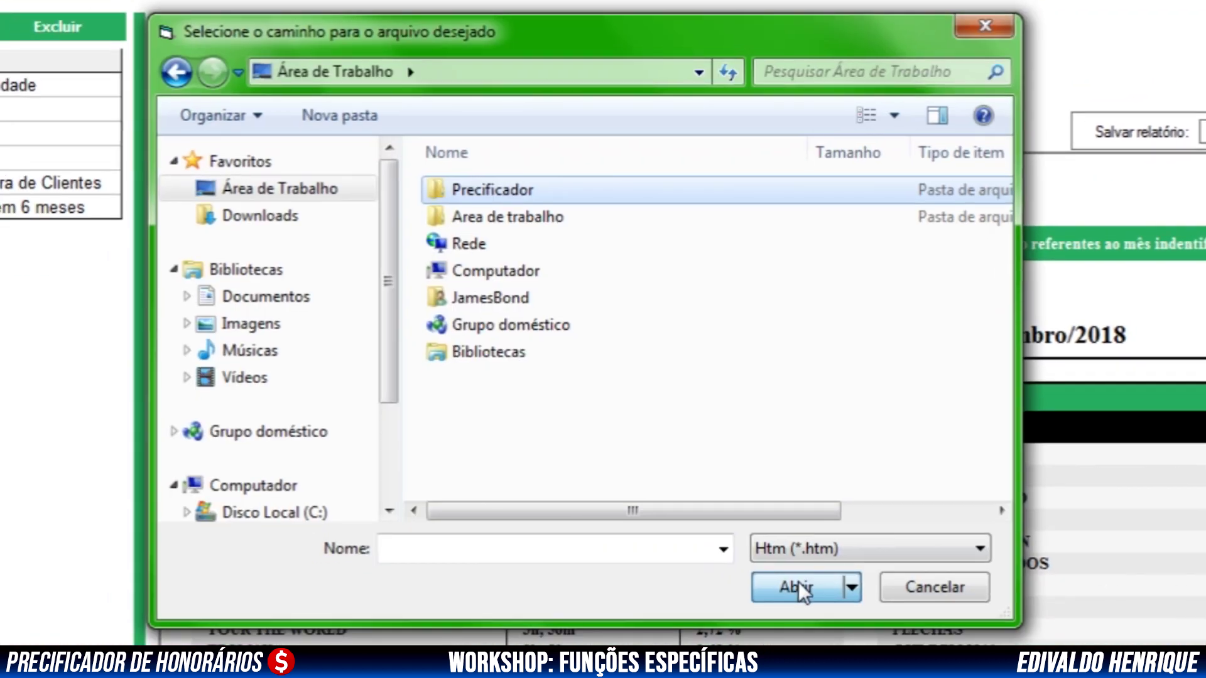
{"action": "left_click", "coordinate": [798, 582]}
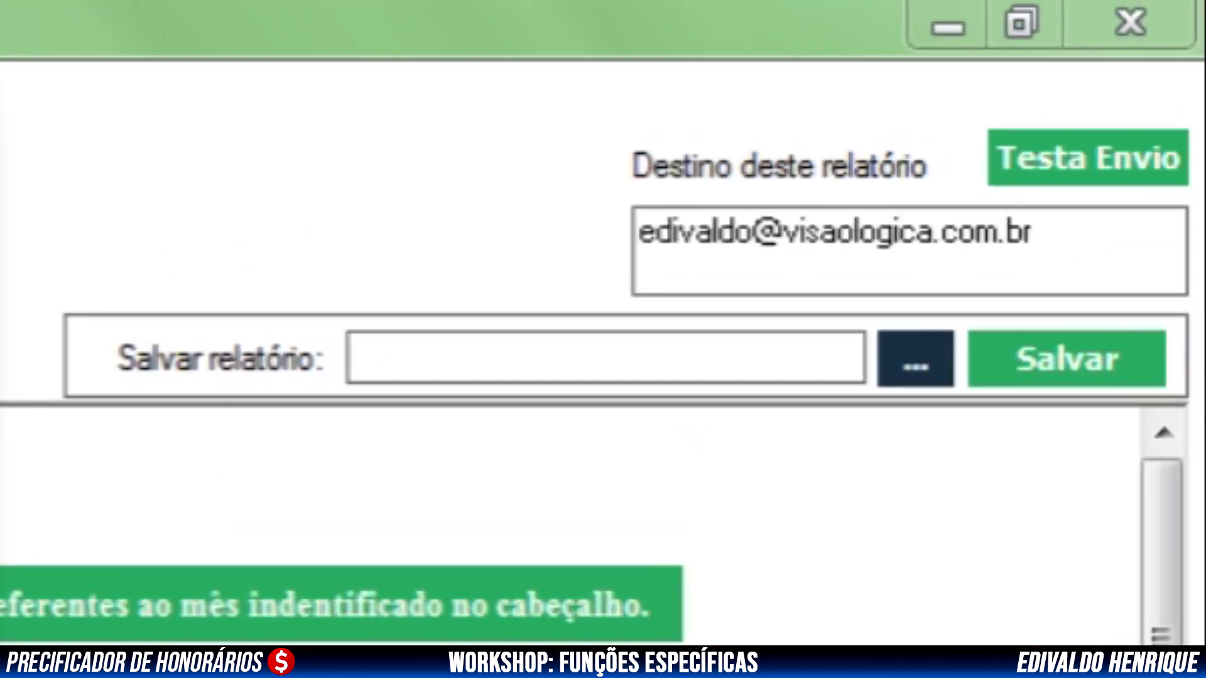
Accept the Desktop folder as the Salvar relatório path, then load the NetPorFunc and Auditoria de horas em 6 meses masks
{"action": "left_click", "coordinate": [1090, 372]}
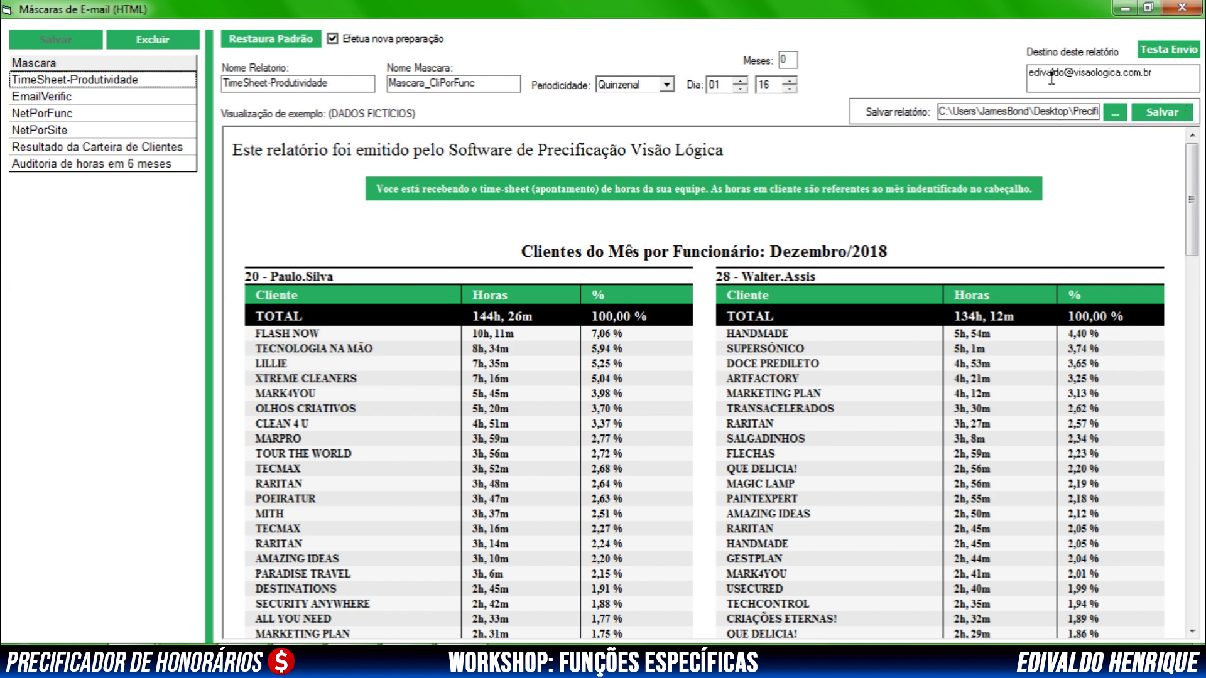
{"action": "left_click", "coordinate": [97, 117]}
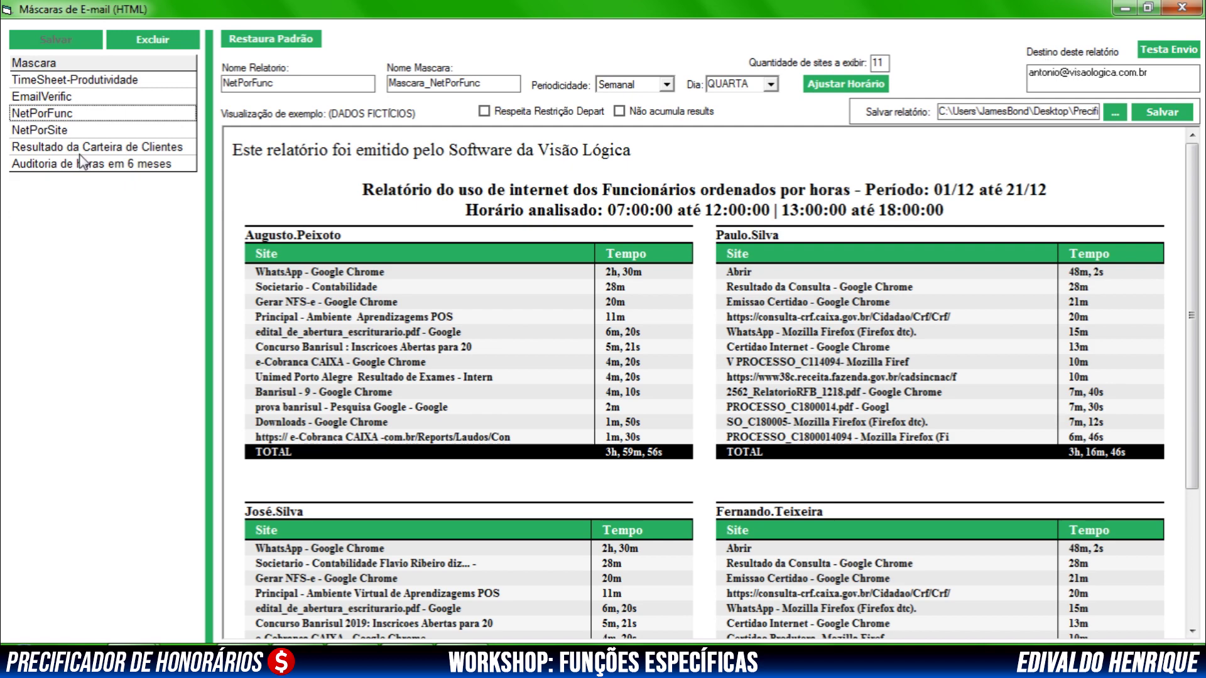
{"action": "left_click", "coordinate": [89, 167]}
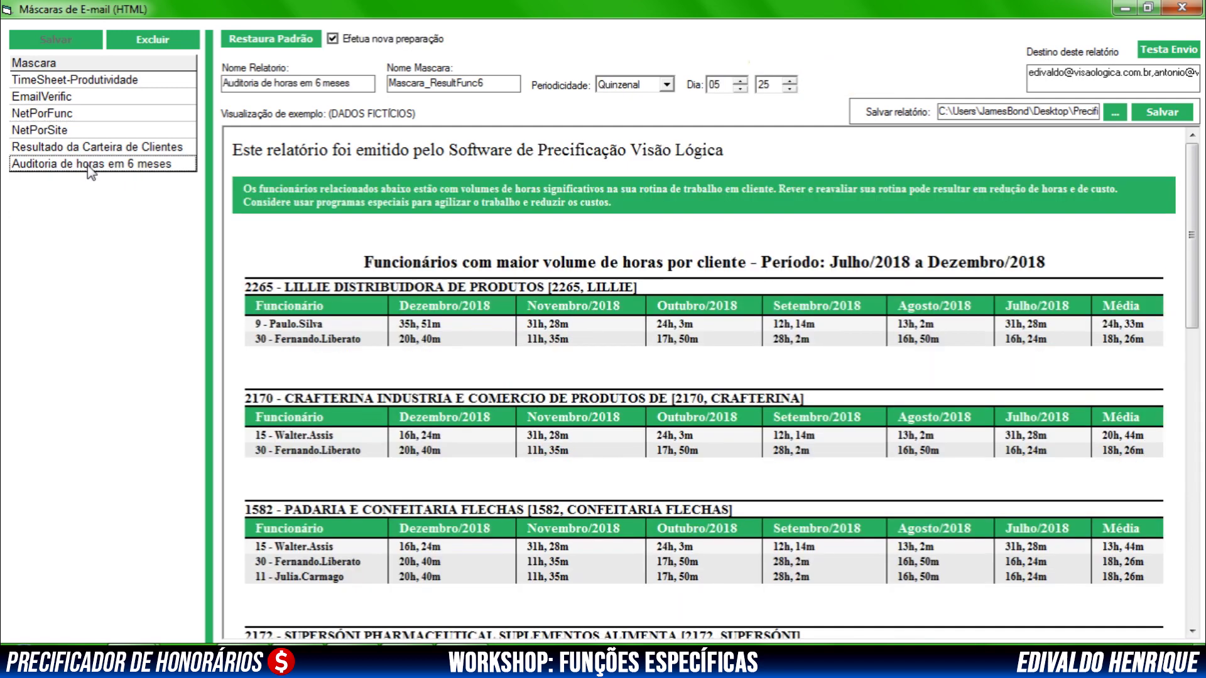